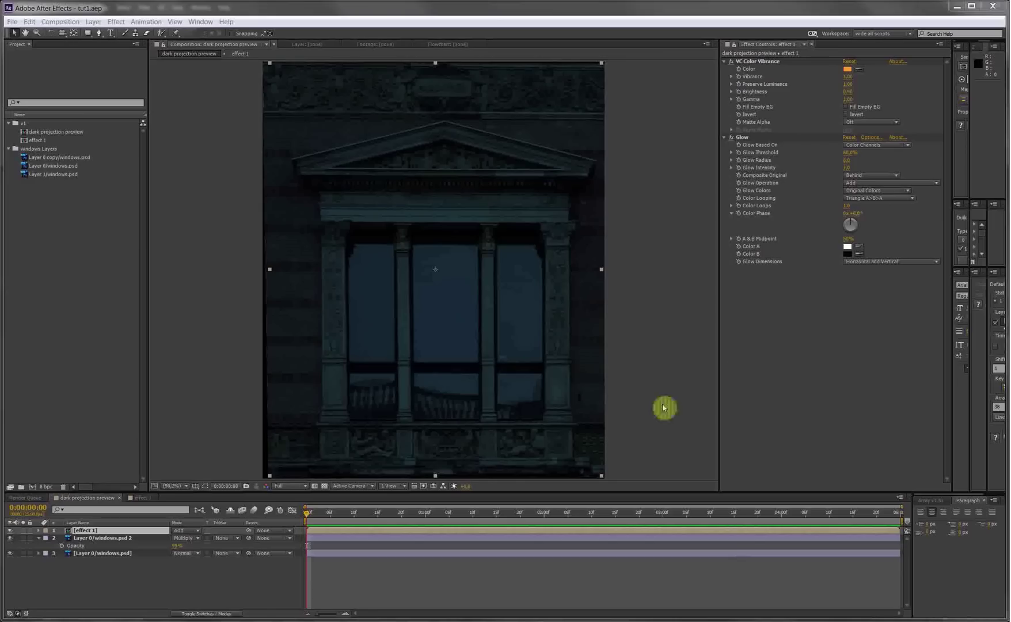
Step: Toggle the white paint and facade photo layers' visibility to inspect the stone shapes
left_click(225, 572)
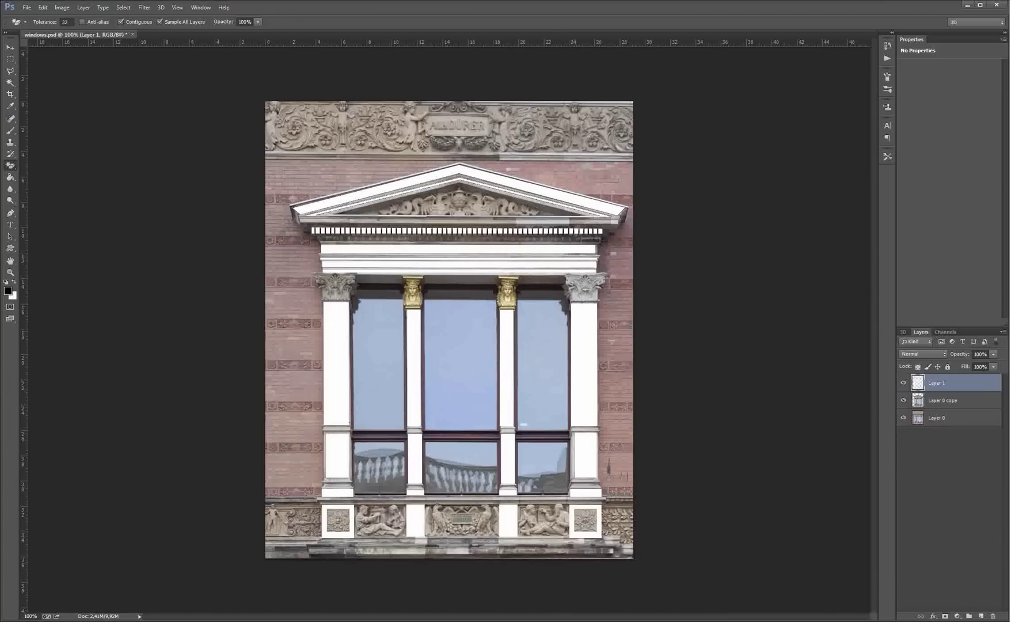
left_click(904, 383)
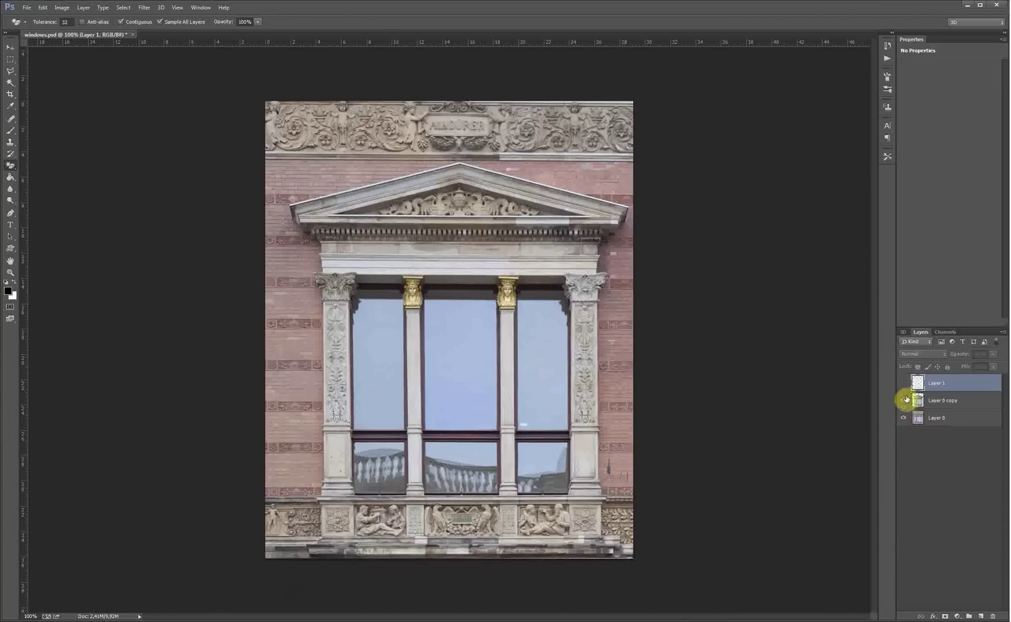
left_click(903, 400)
left_click(904, 417)
left_click(903, 383)
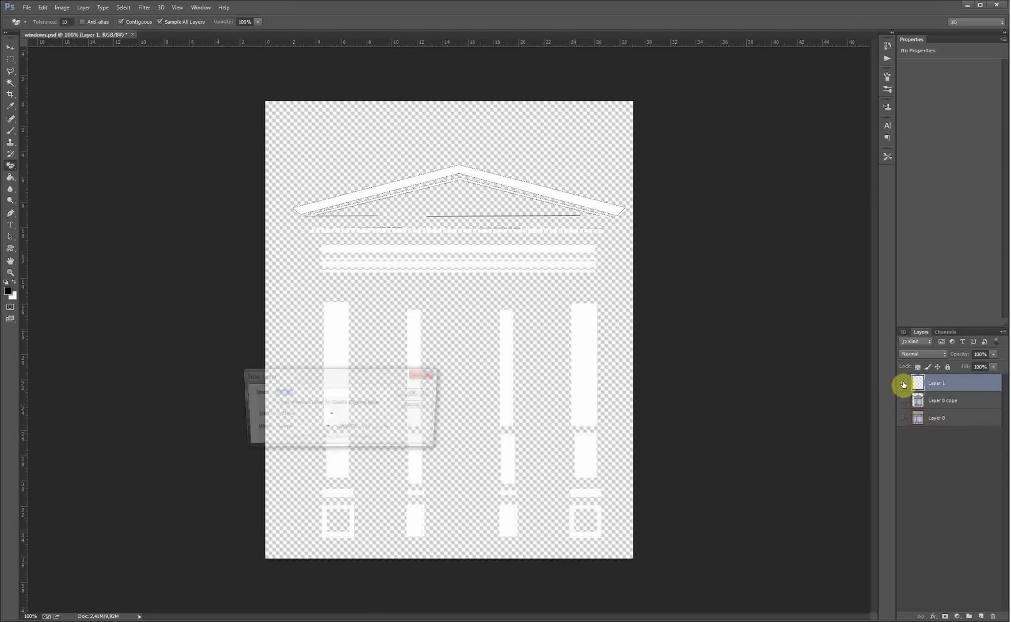
Step: Add a new layer filled solid black and move it below the white artwork
key("ctrl+shift+n")
key("Return")
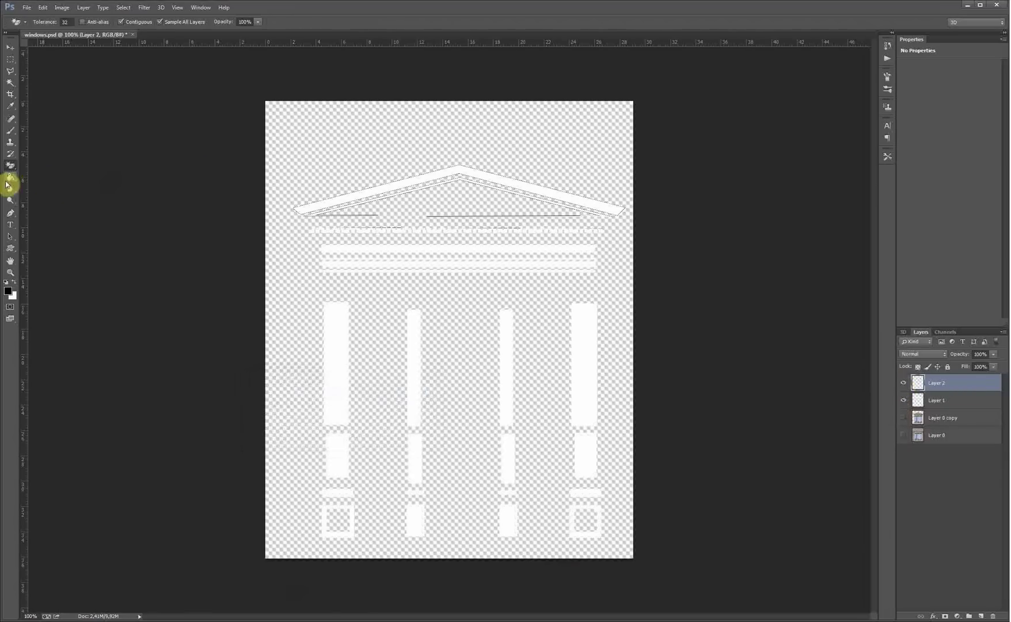
left_click(10, 177)
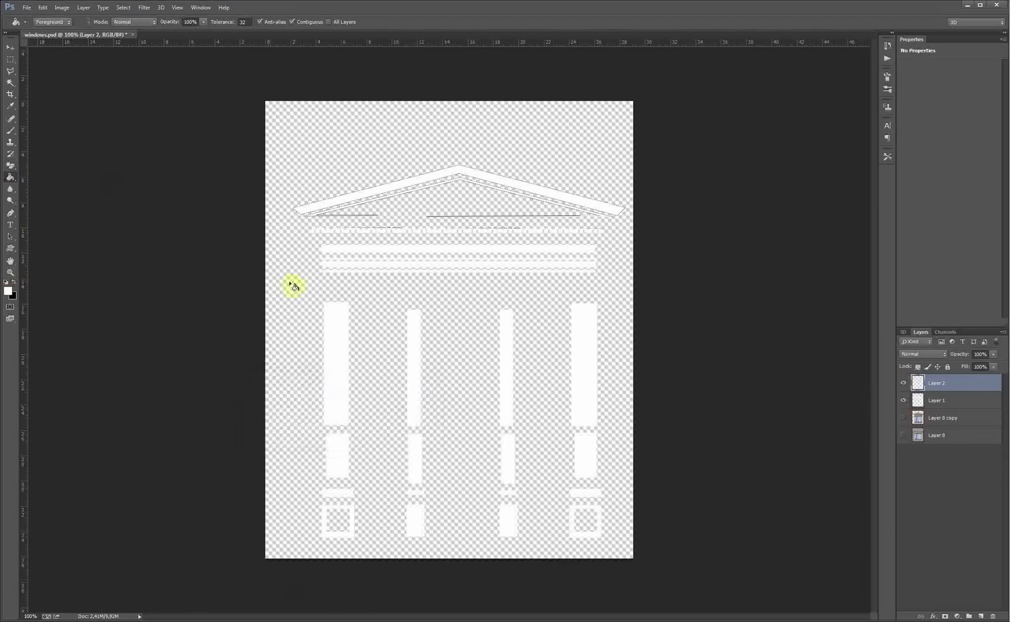
left_click(13, 285)
left_click(14, 285)
left_click(345, 183)
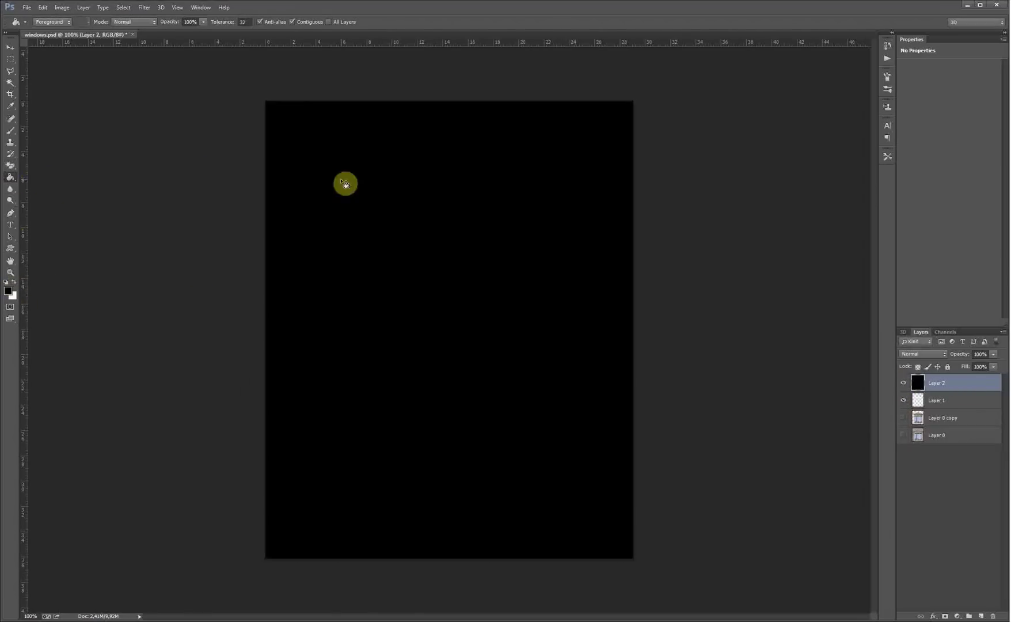
left_click_drag(942, 398, 942, 406)
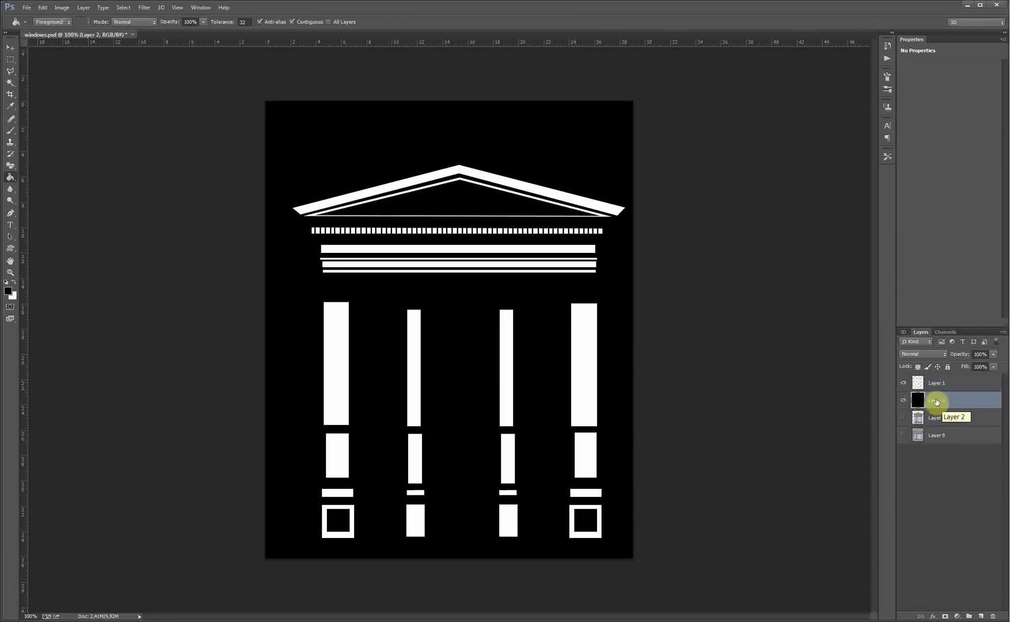
Step: Lower the black layer's opacity to 36%, hide the black and white layers, and return to After Effects
left_click(996, 360)
mouse_move(993, 369)
left_mouse_down()
mouse_move(966, 369)
mouse_move(976, 369)
left_mouse_up()
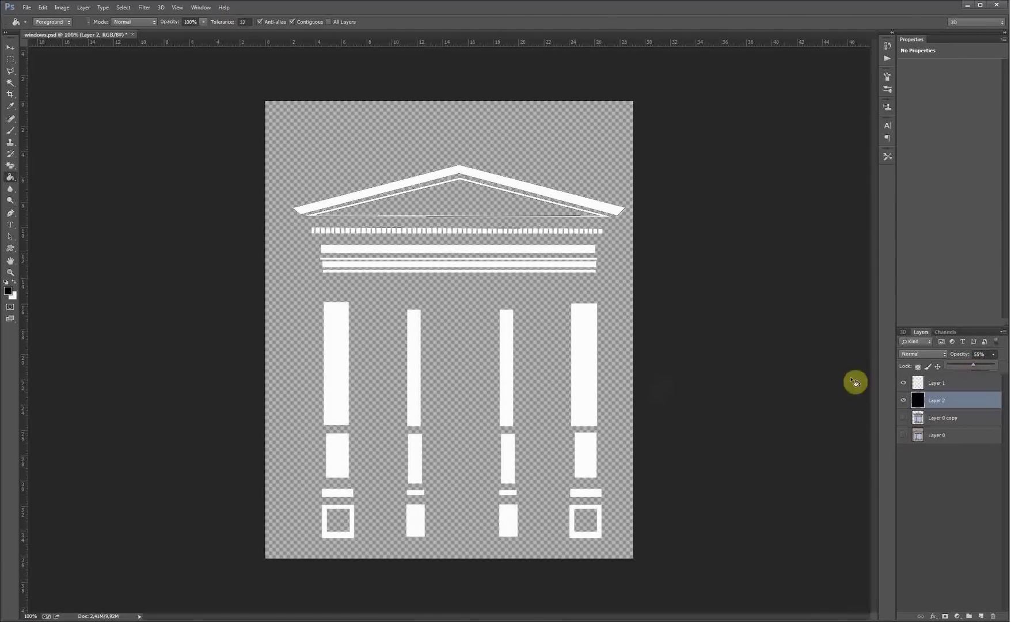
left_click(903, 401)
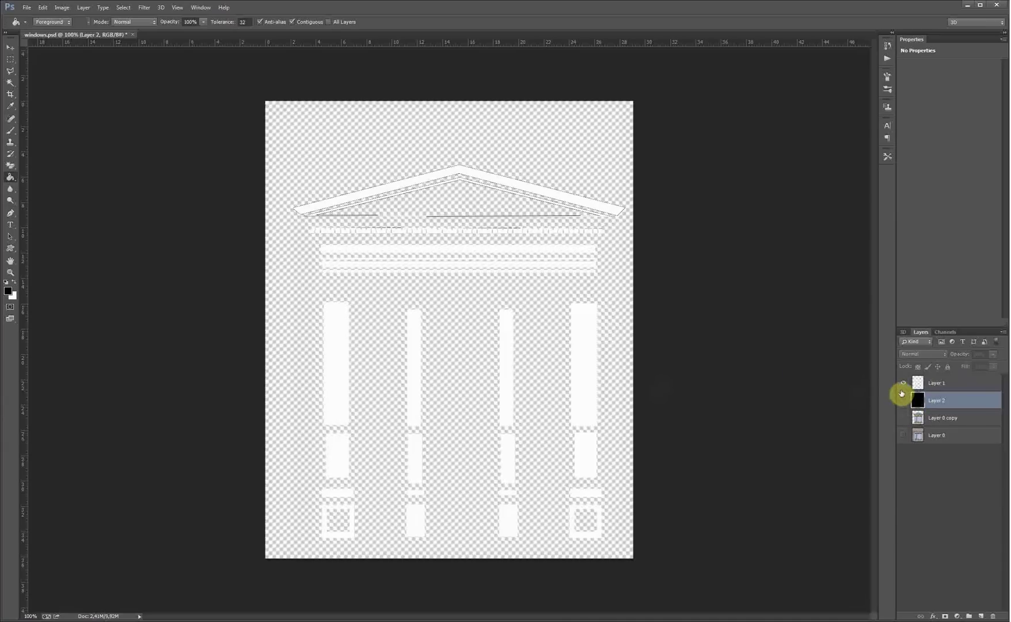
left_click(52, 604)
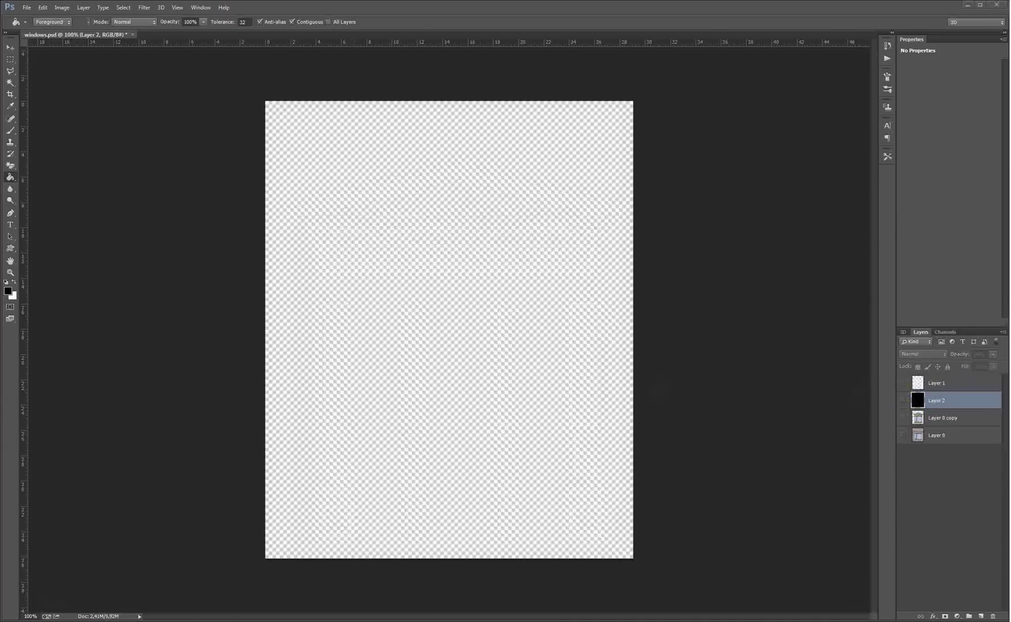
key("alt+Tab")
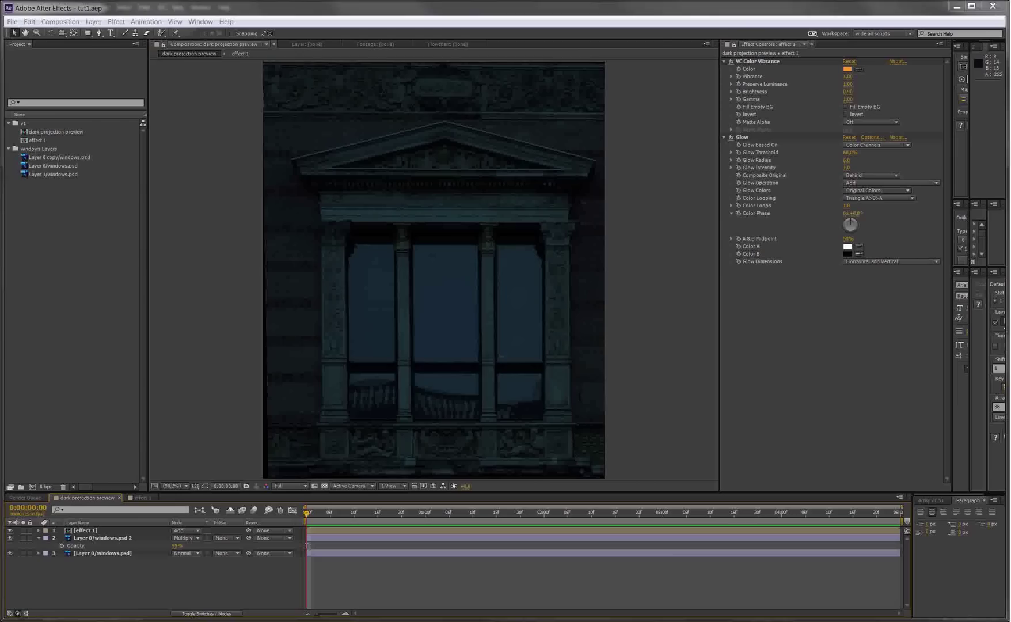
Step: Create a composition from Layer 1/windows.psd in the Project panel
left_click(41, 160)
left_click(48, 165)
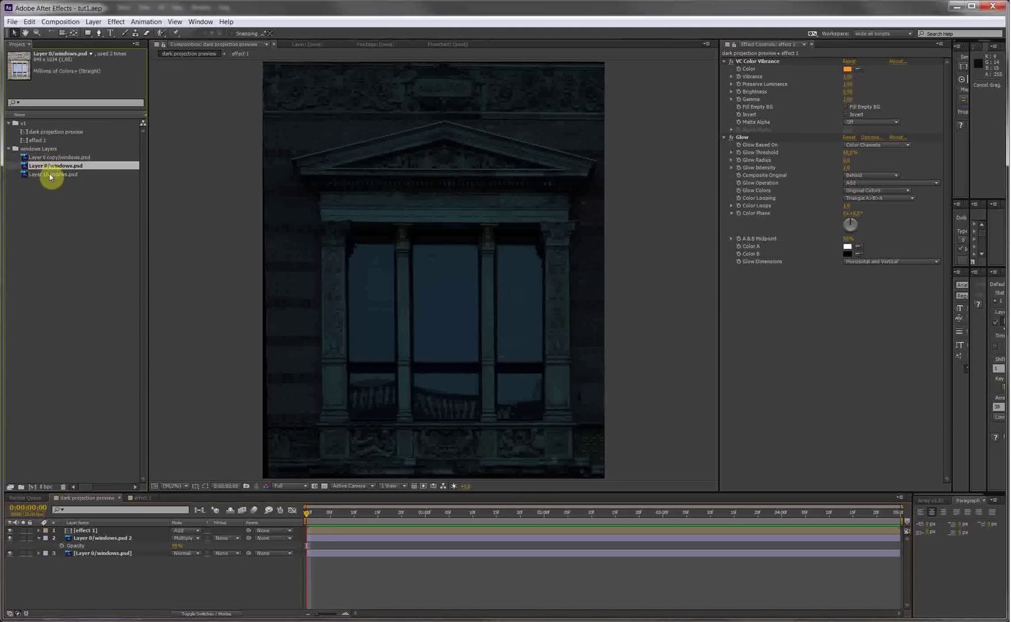
left_click_drag(49, 175, 32, 487)
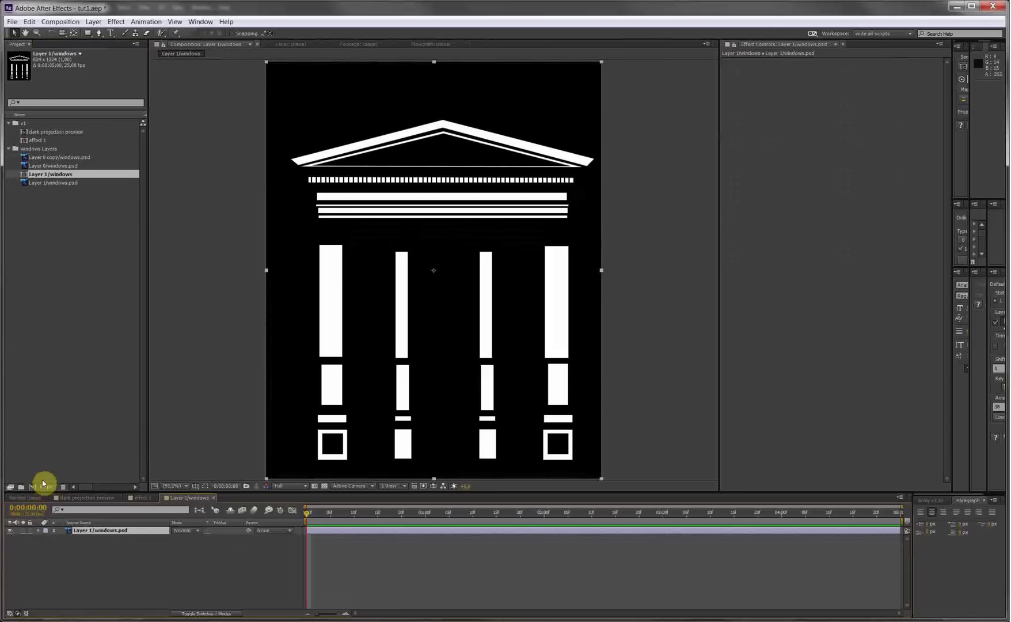
left_click(119, 582)
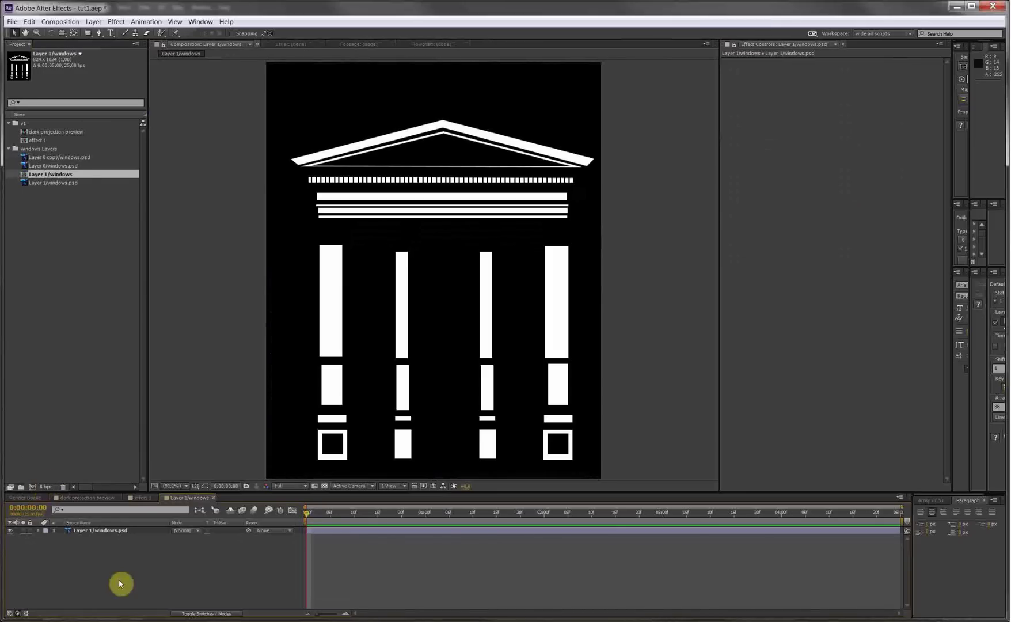
Step: Select the Layer 1/windows.psd layer and bring up the Layer menu
left_click(94, 21)
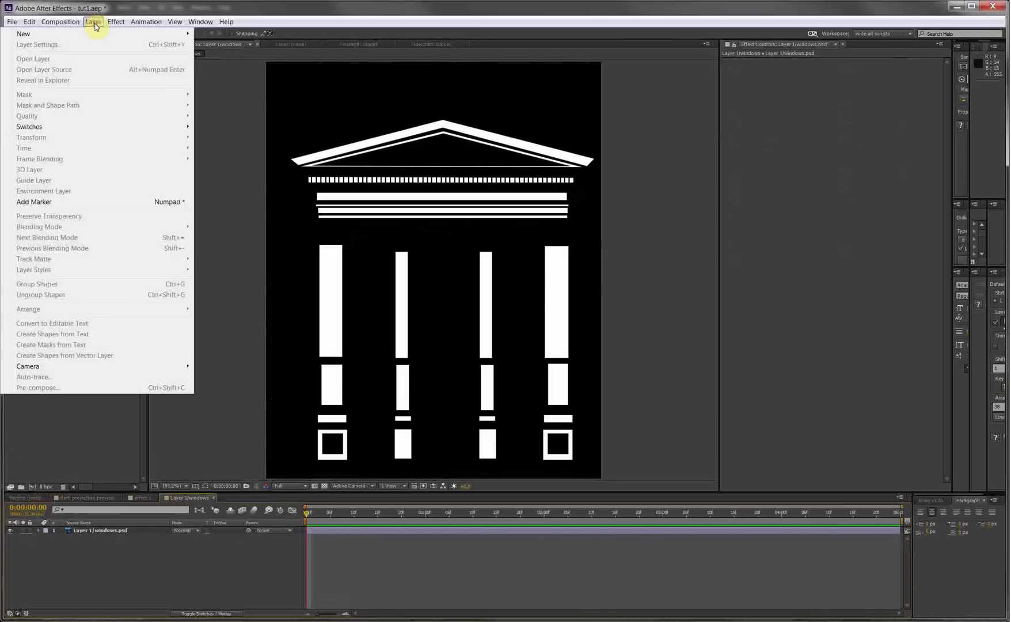
left_click(100, 531)
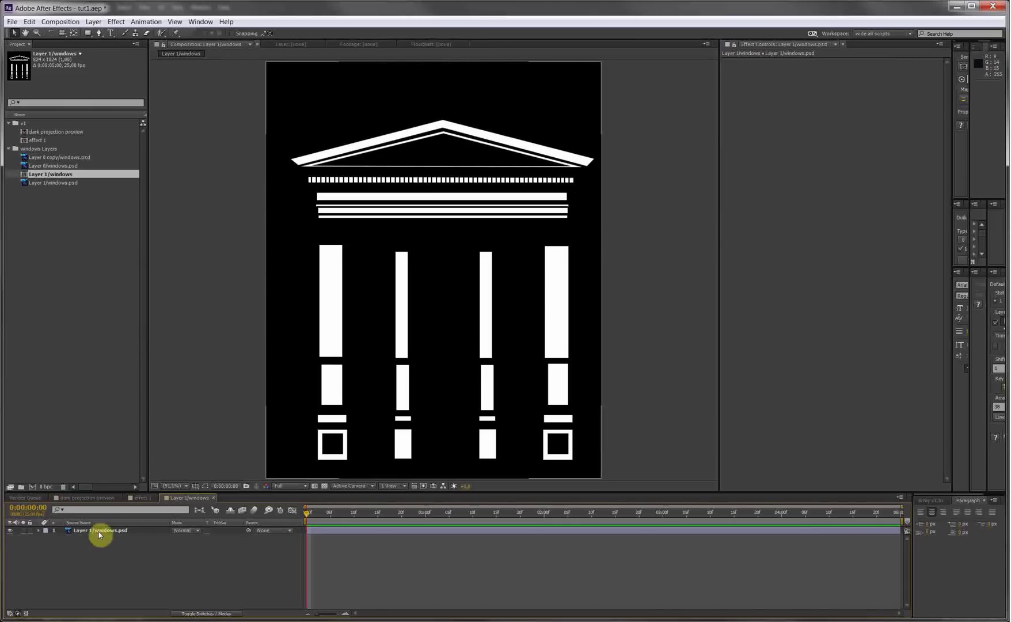
left_click(92, 23)
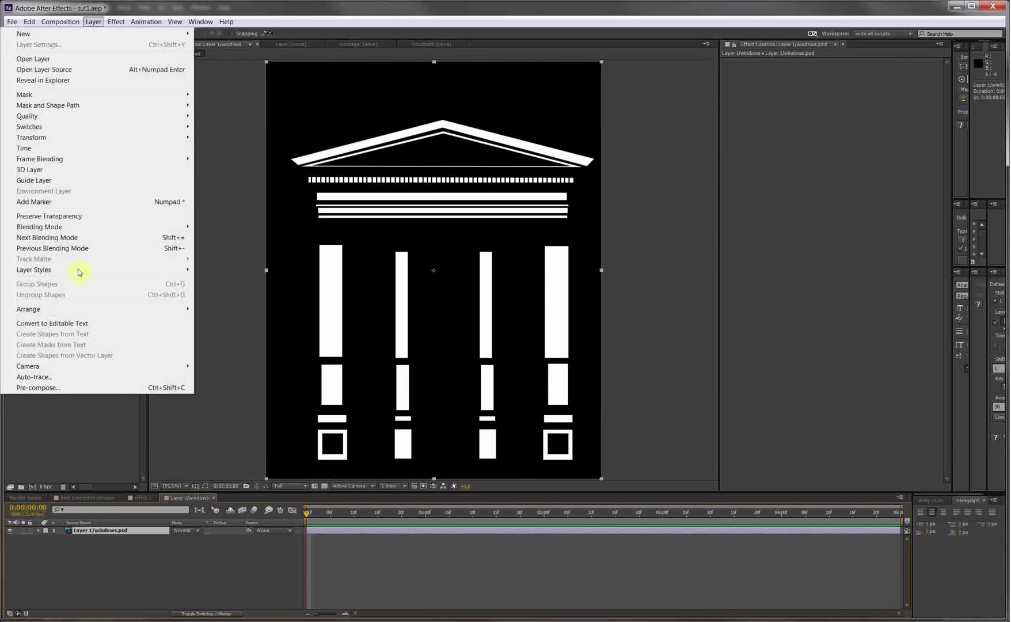
Step: Try an Alpha-channel Auto-trace on the layer, then undo it
left_click(50, 379)
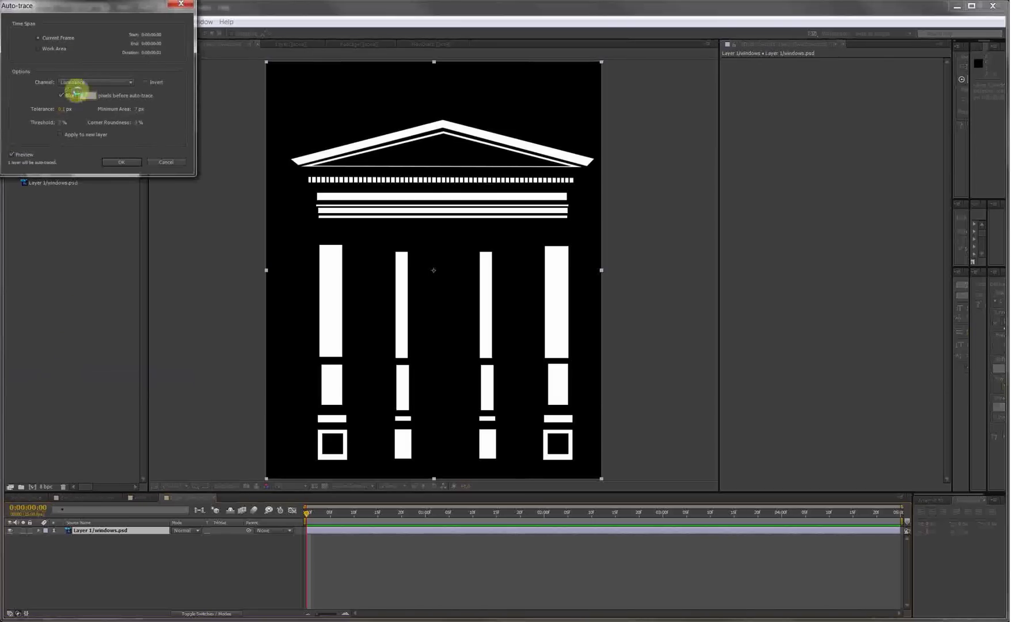
left_click(91, 84)
left_click(82, 93)
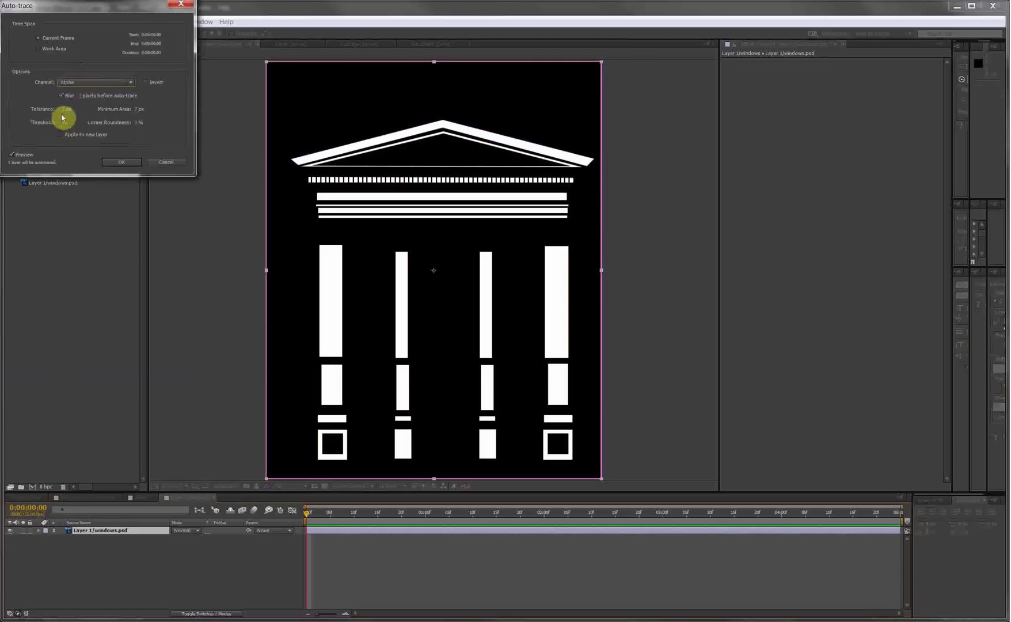
left_click(64, 109)
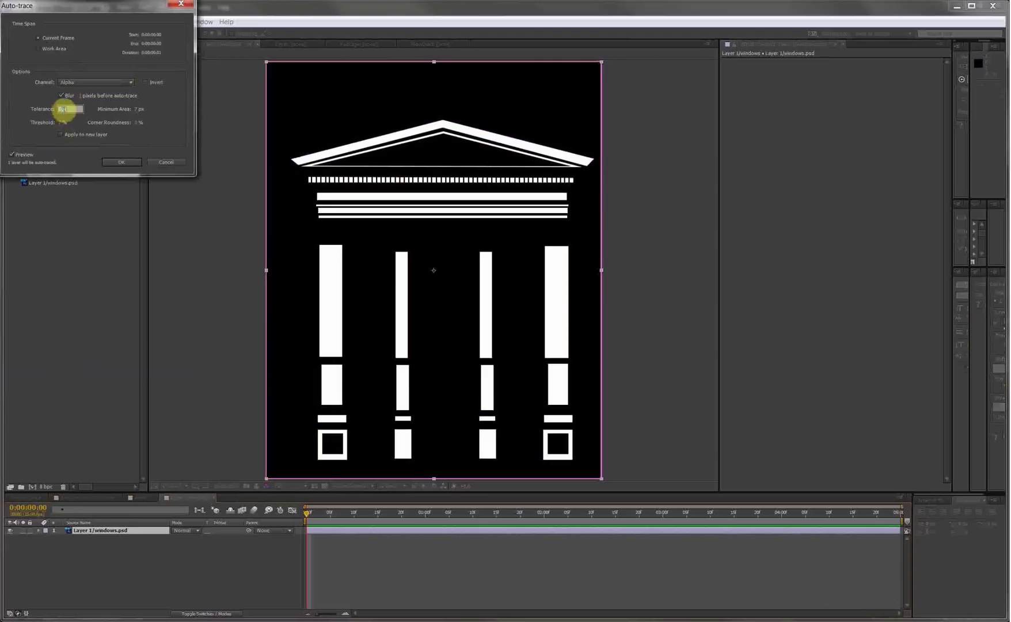
key("Return")
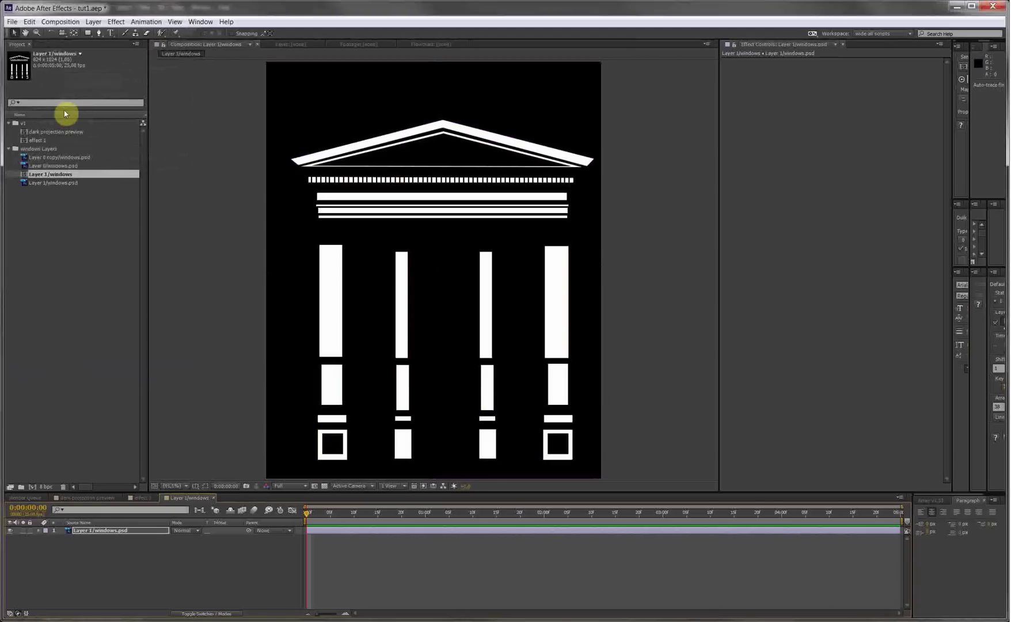
key("ctrl+z")
Step: Re-run Auto-trace using the Luminance channel with an adjusted Threshold
left_click(94, 22)
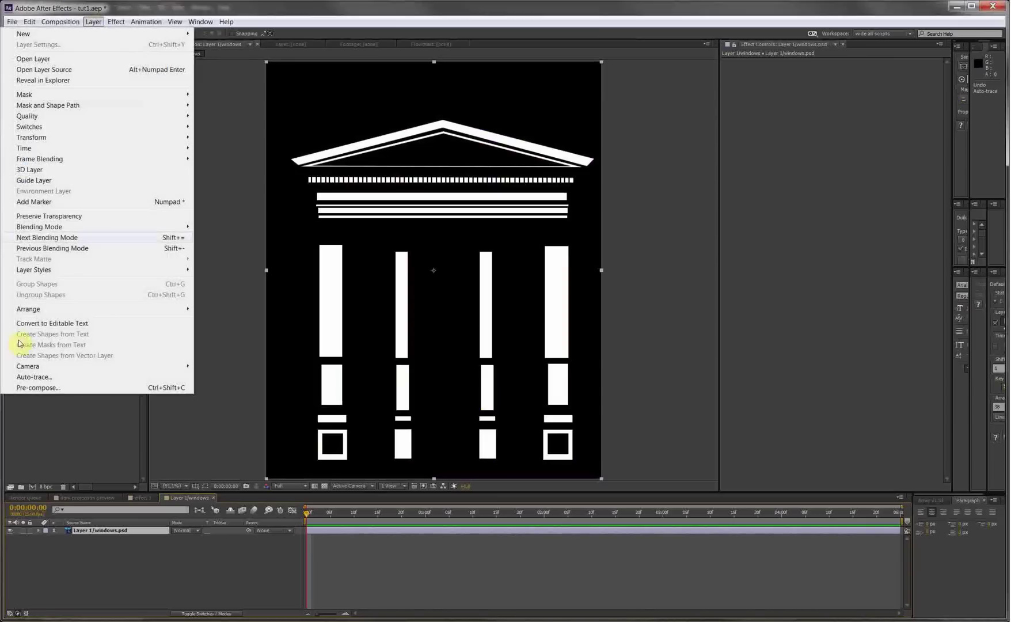
left_click(38, 383)
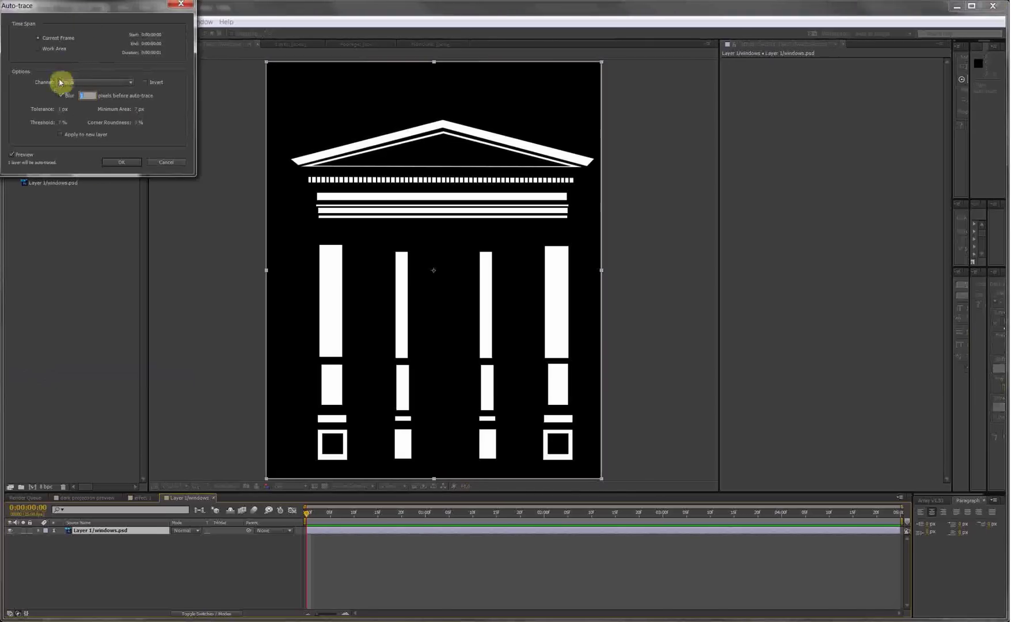
left_click(59, 123)
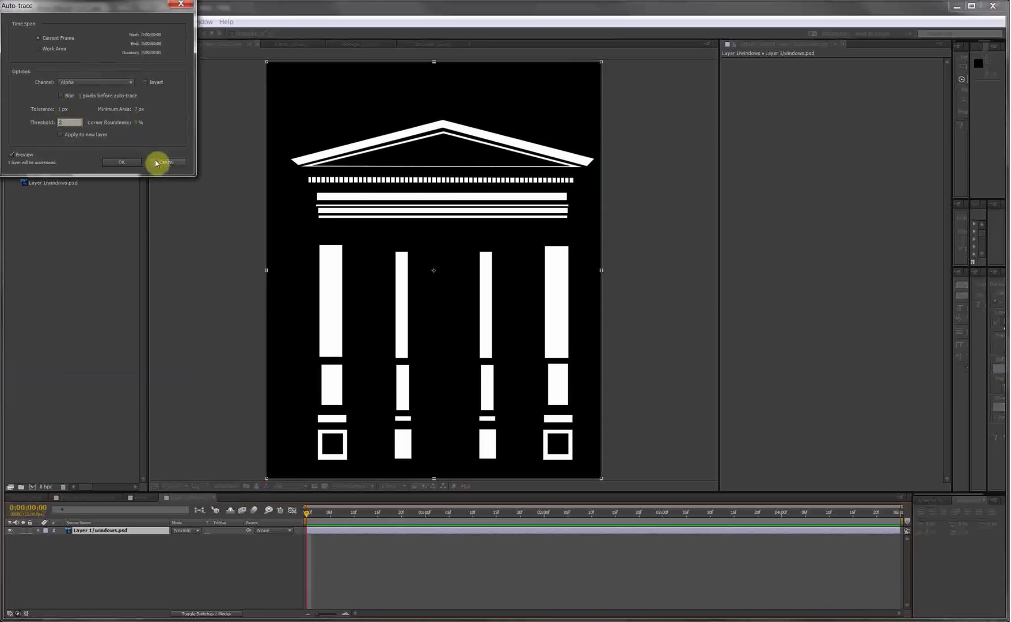
left_click(95, 83)
left_click(90, 137)
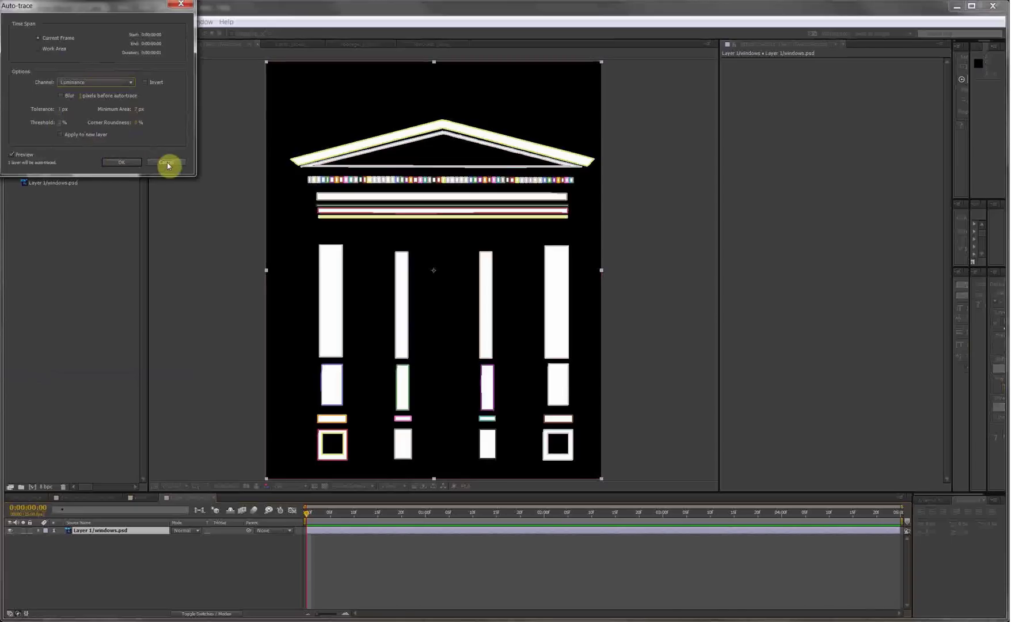
left_click(123, 162)
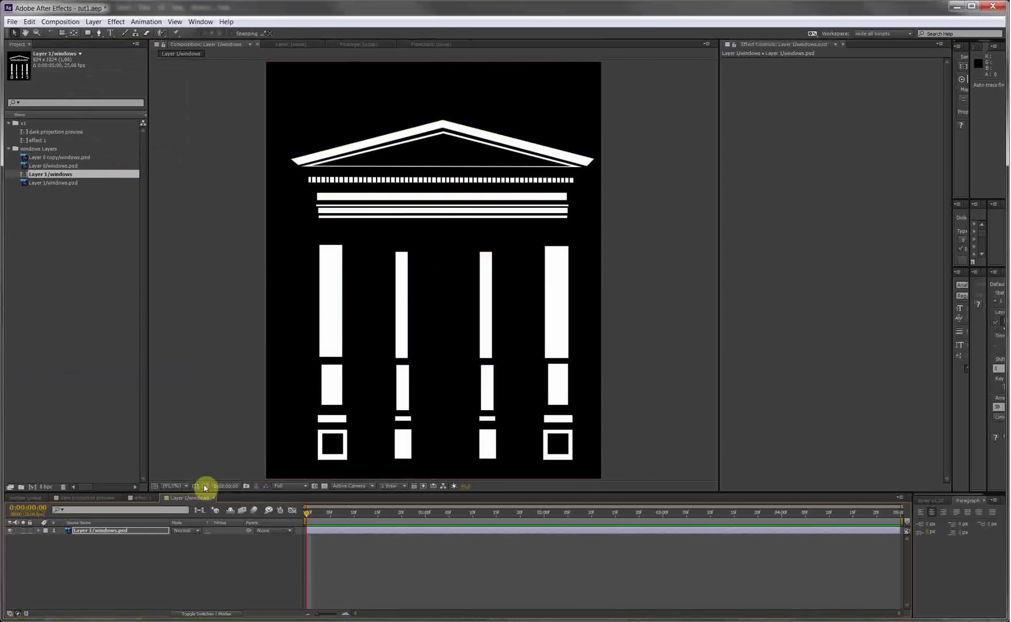
Step: Apply Trapcode 3D Stroke to Layer 1/windows with Thickness 2 along the traced masks
left_click(205, 487)
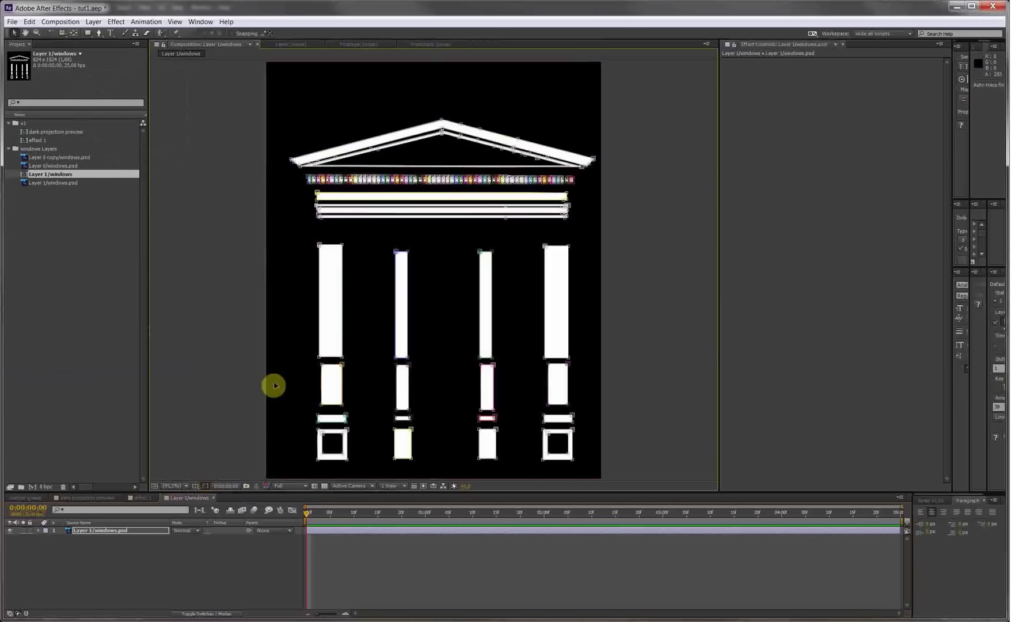
left_click(113, 530)
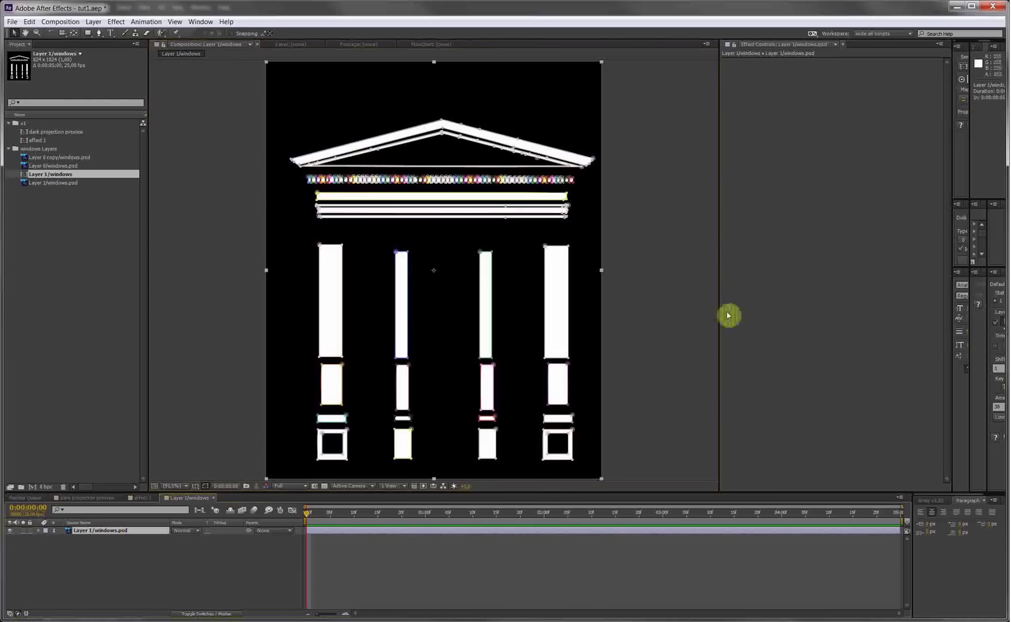
right_click(780, 247)
mouse_move(835, 598)
left_click(745, 532)
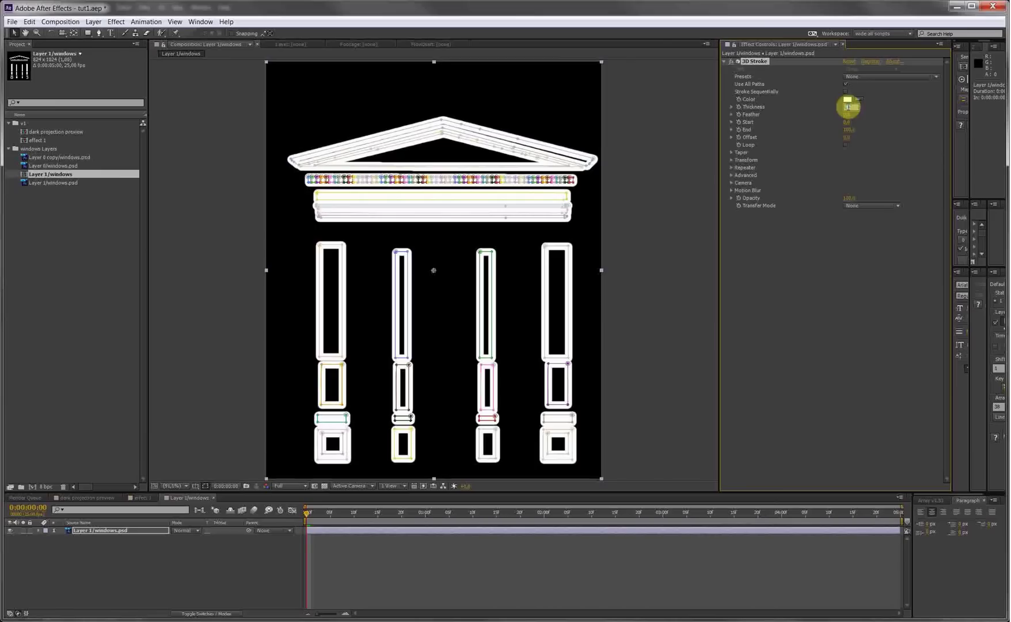
key("Return")
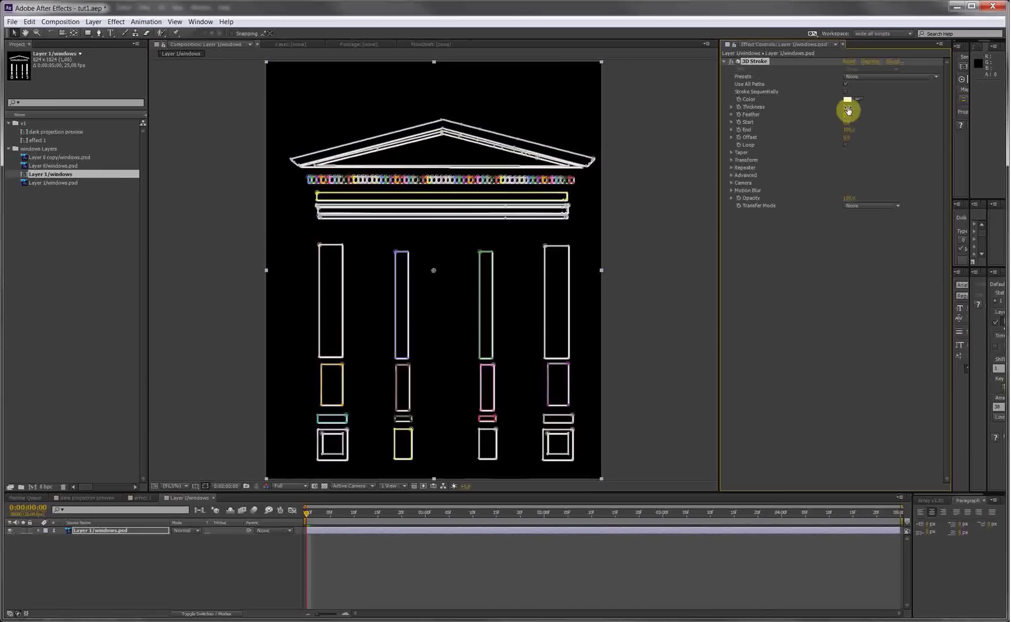
left_click(190, 560)
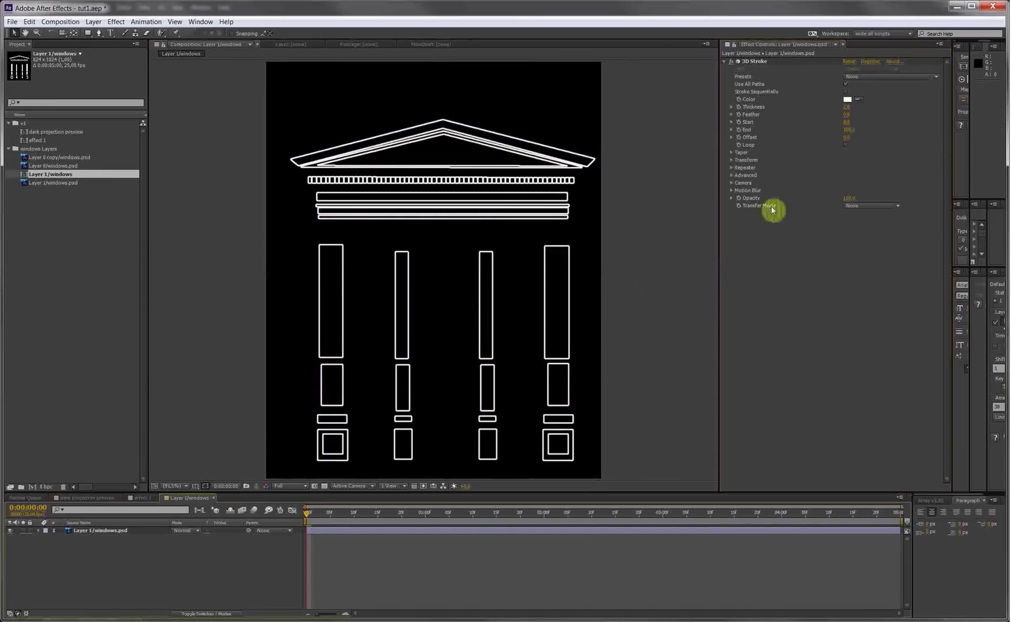
mouse_move(847, 105)
left_mouse_down()
mouse_move(878, 106)
mouse_move(849, 118)
mouse_move(859, 120)
left_mouse_up()
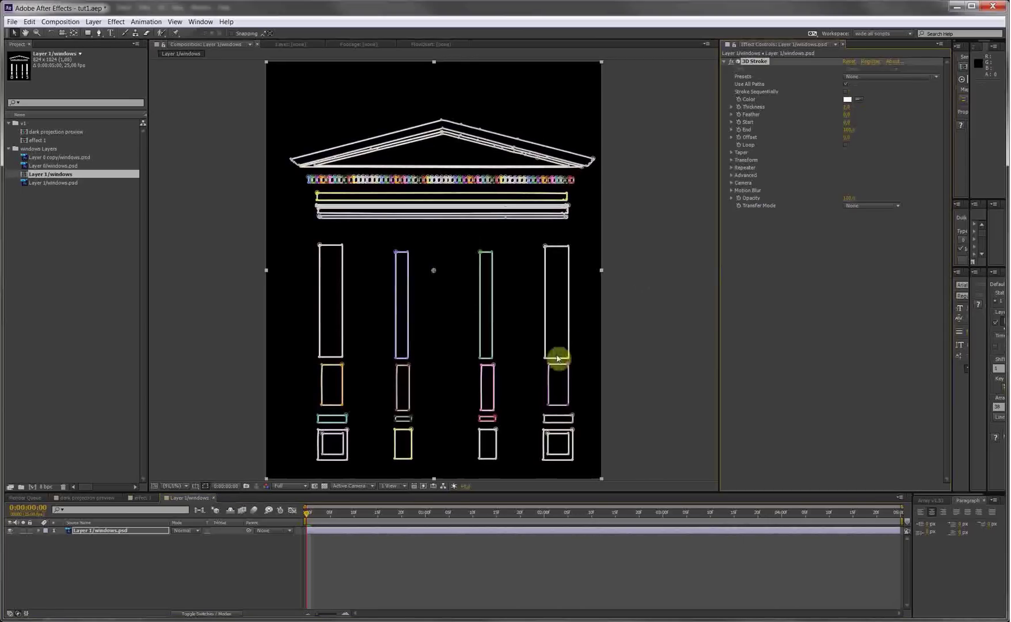
Step: Enable the 3D Stroke taper, hide the mask paths, and set Offset to -100 at frame 0
left_click(731, 153)
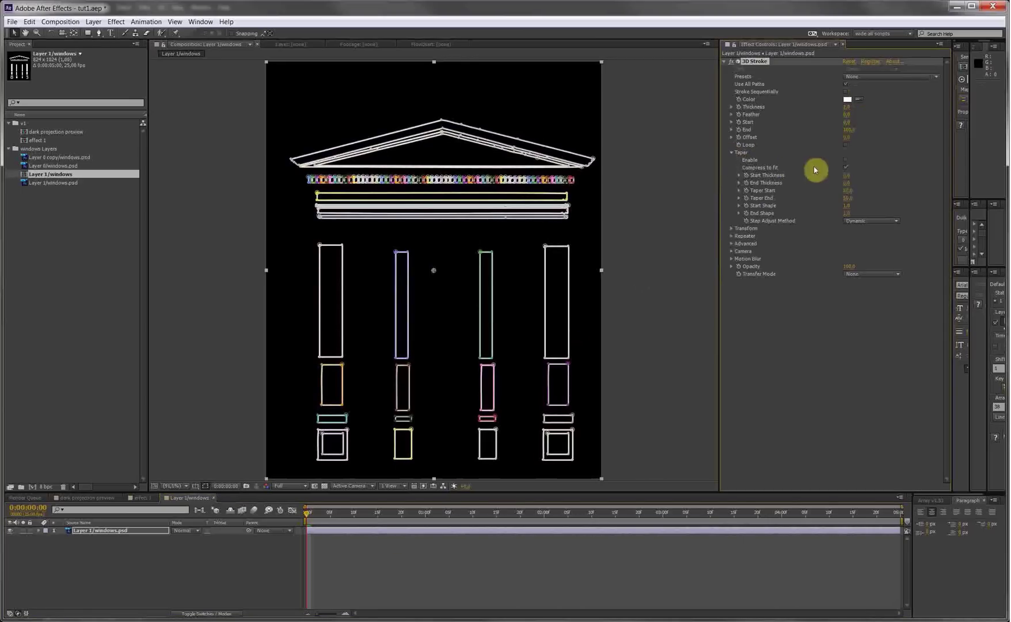
left_click(845, 161)
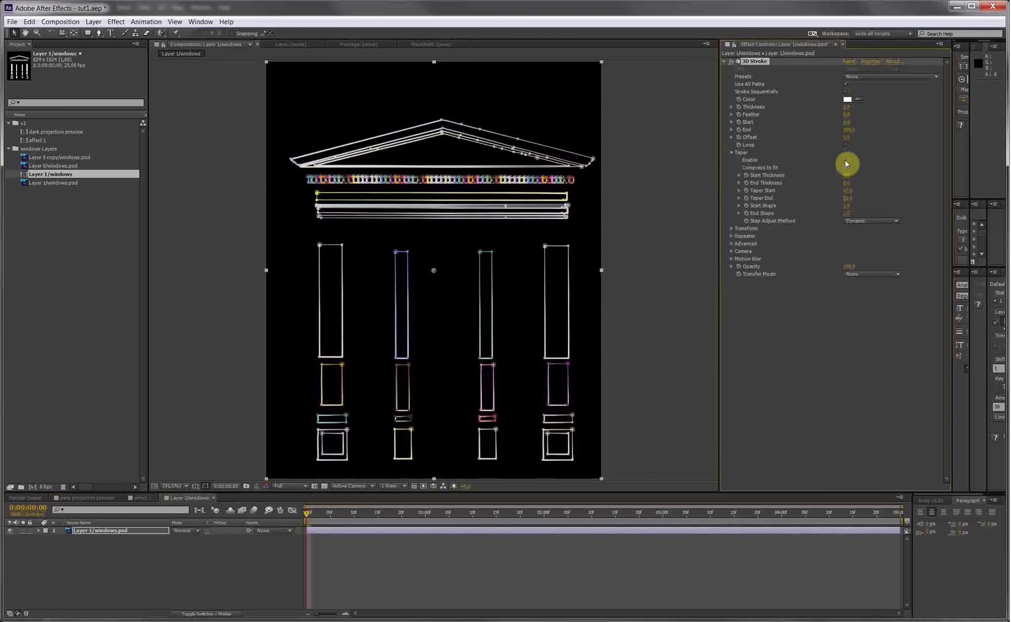
left_click(209, 486)
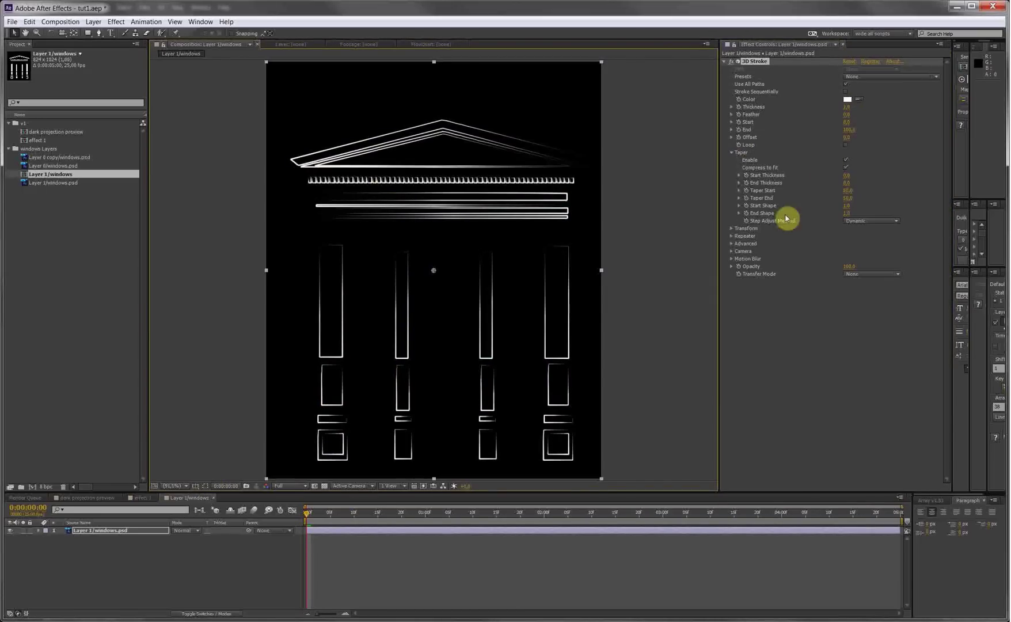
left_click_drag(308, 517, 268, 520)
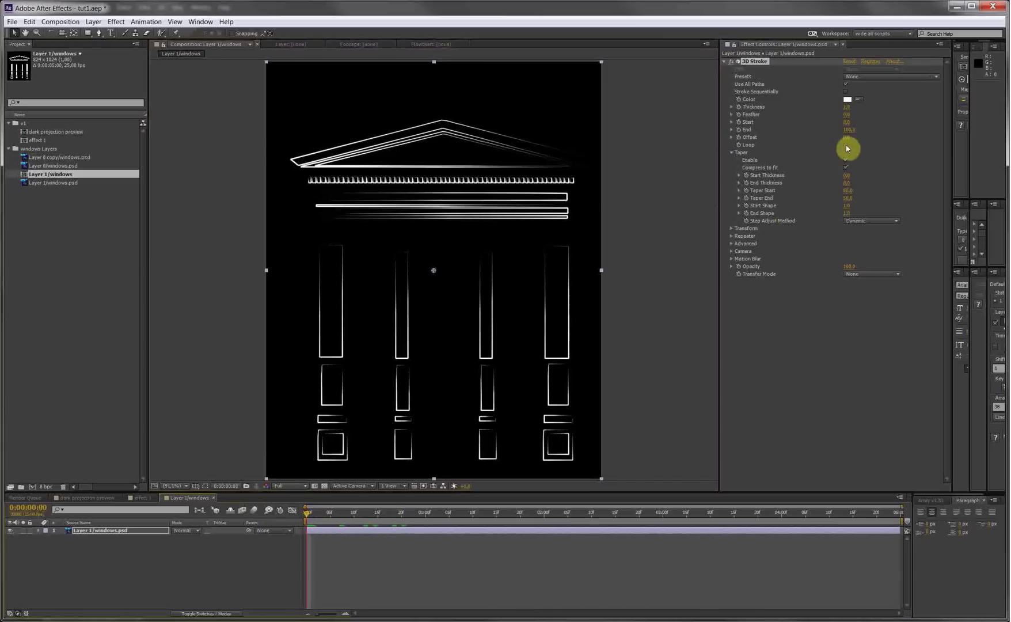
mouse_move(848, 136)
left_mouse_down()
mouse_move(795, 152)
mouse_move(891, 159)
mouse_move(803, 162)
mouse_move(826, 143)
mouse_move(741, 143)
left_mouse_up()
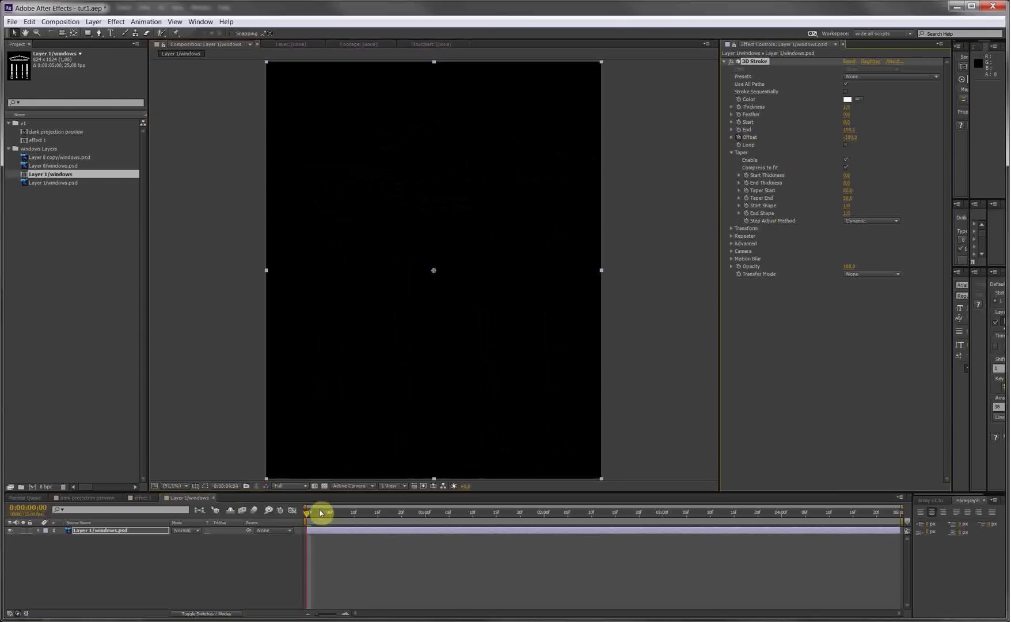
Step: Set Offset to 100 at the last frame, preview the draw-on, and open Layer 0 copy/windows.psd
key("End")
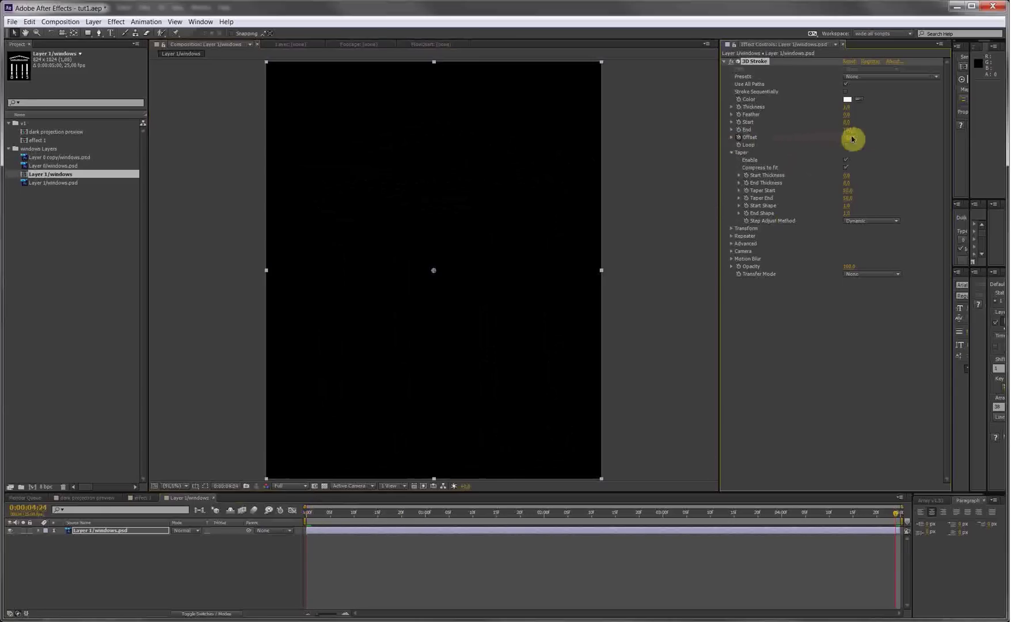
left_click_drag(847, 138, 839, 171)
key("KP_0")
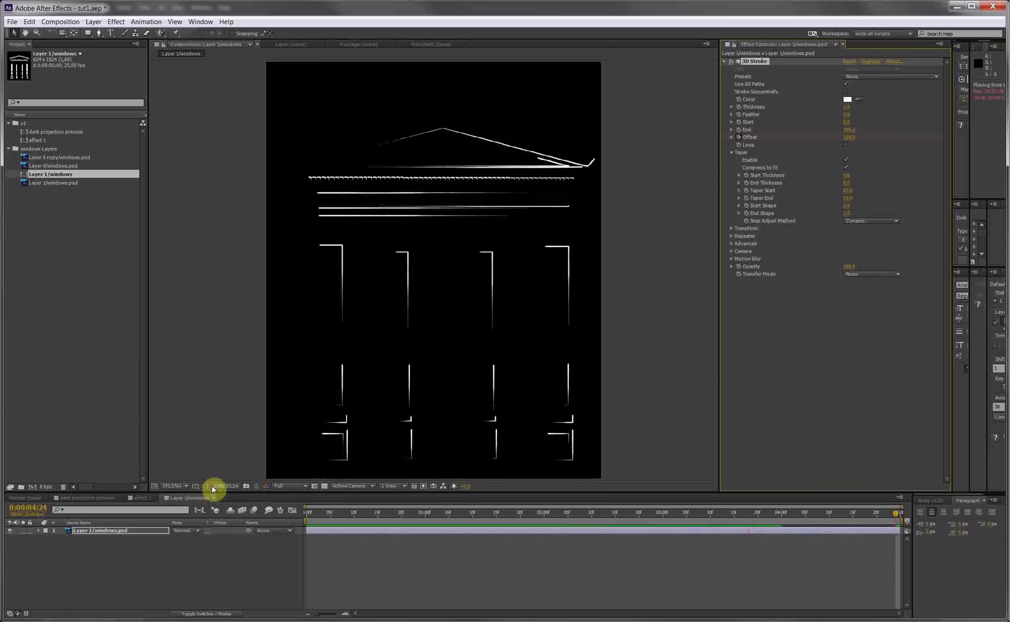
left_click(526, 556)
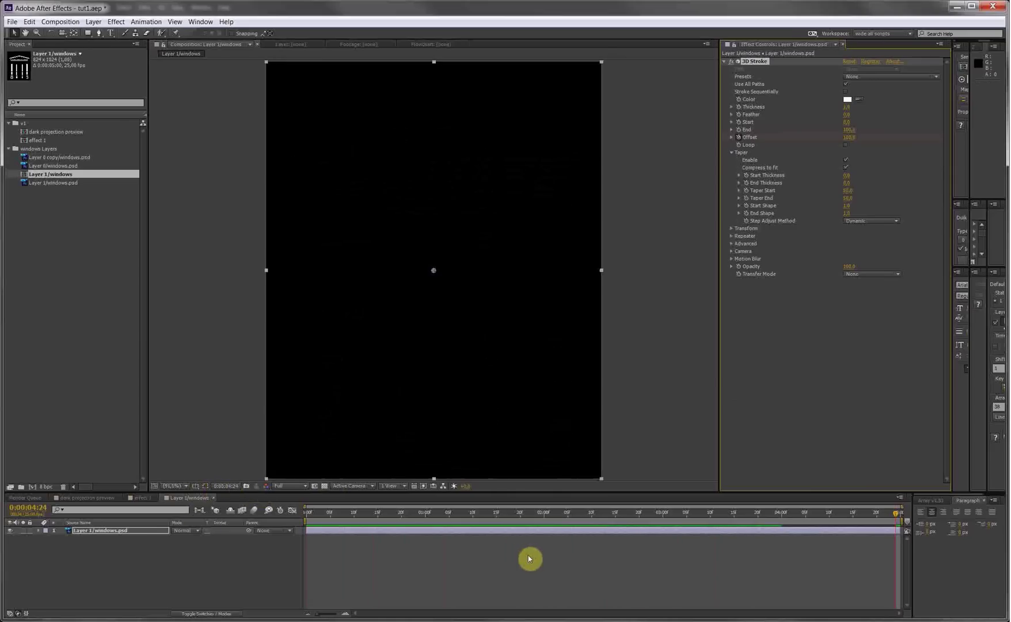
left_click(457, 513)
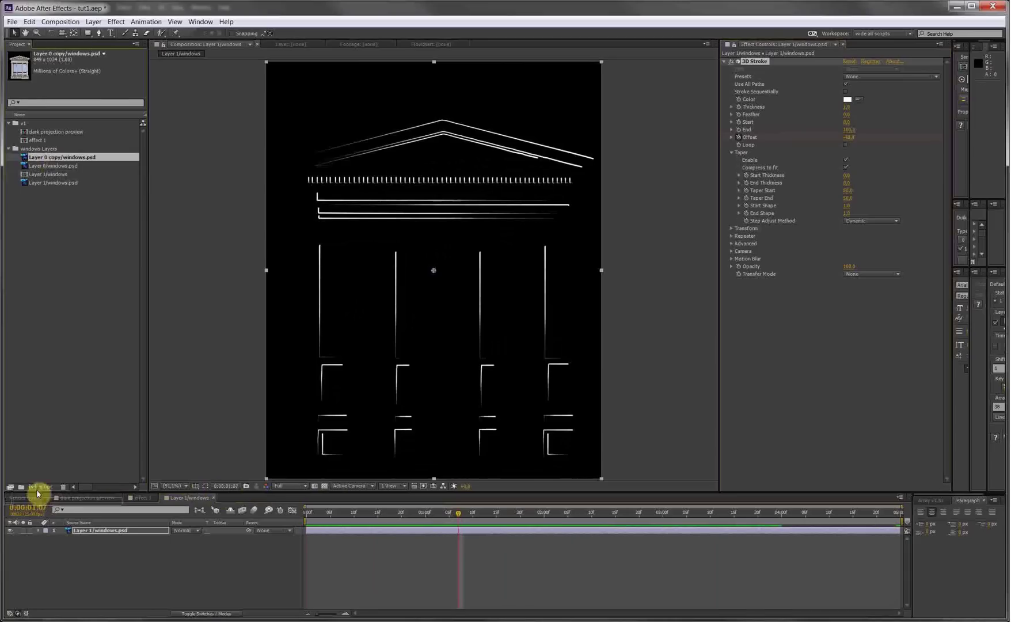
left_click(33, 488)
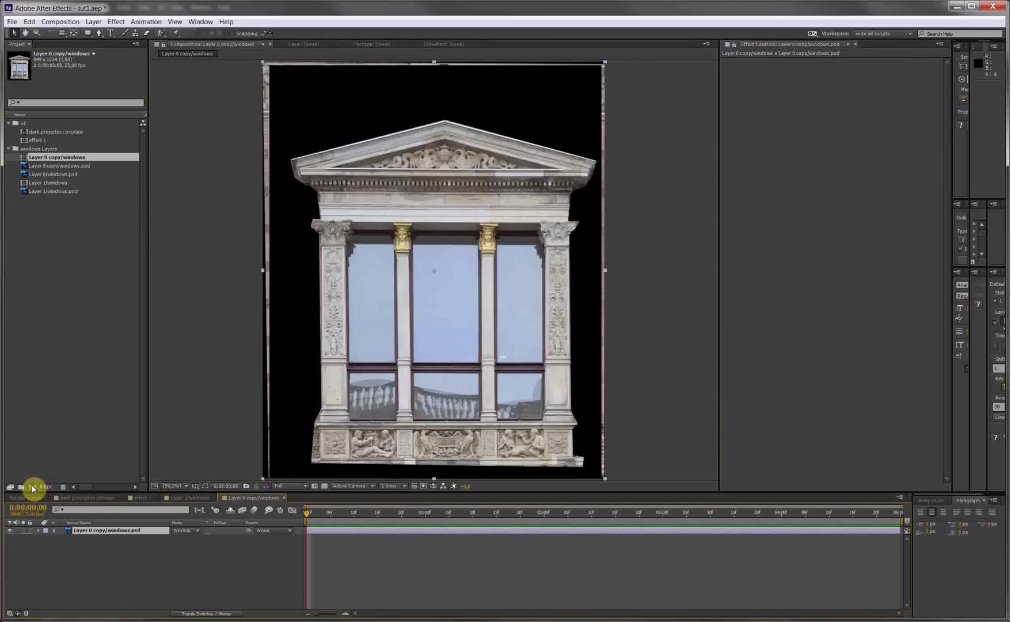
Step: Start a Pen path, then delete the stray Shape Layer 1 it created
left_click(180, 568)
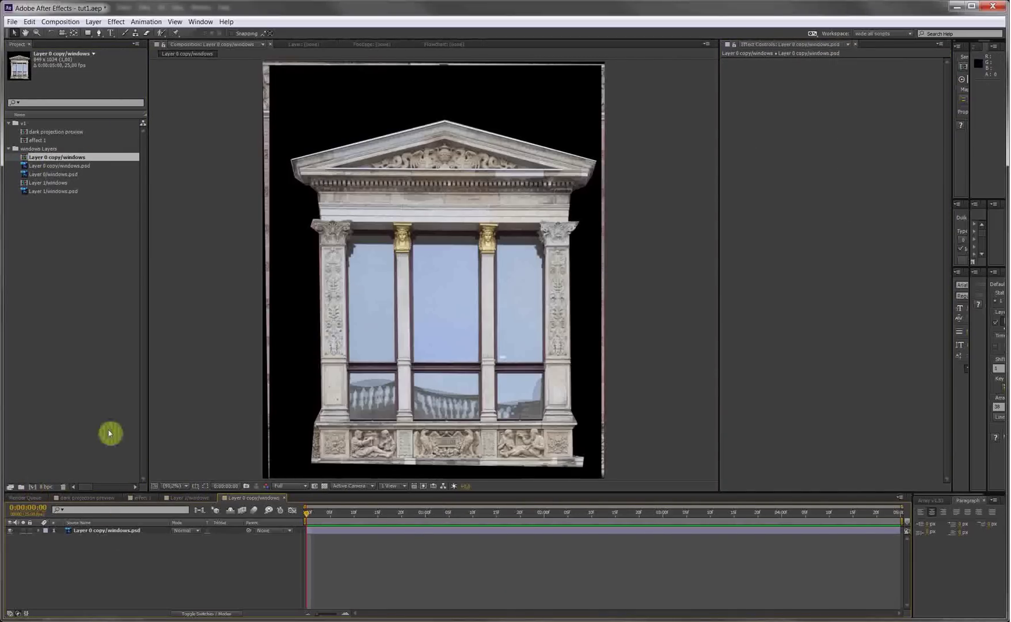
left_click(99, 33)
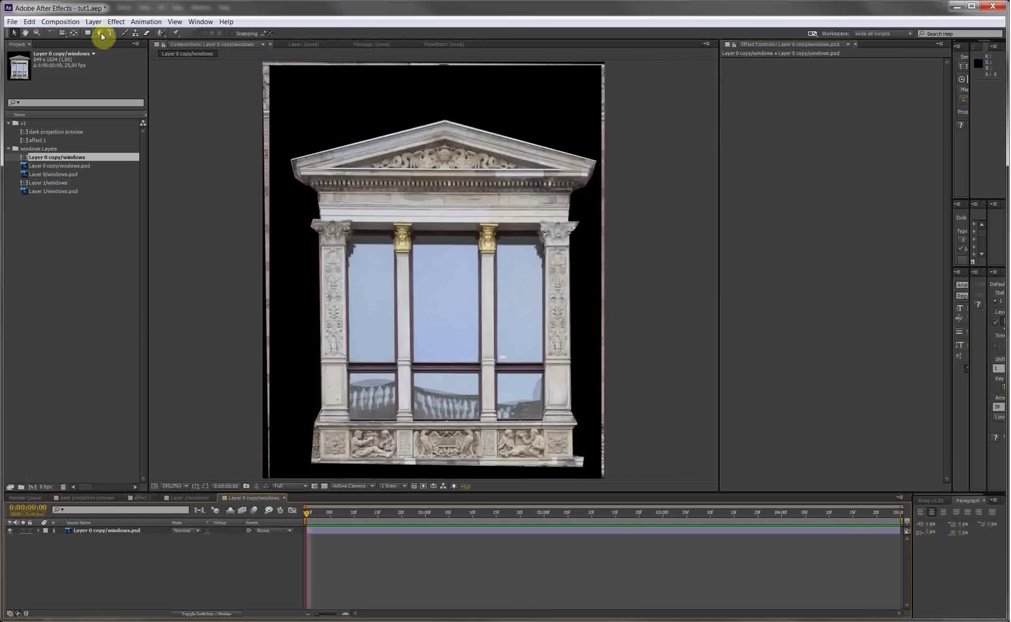
left_click(579, 138)
left_click(441, 94)
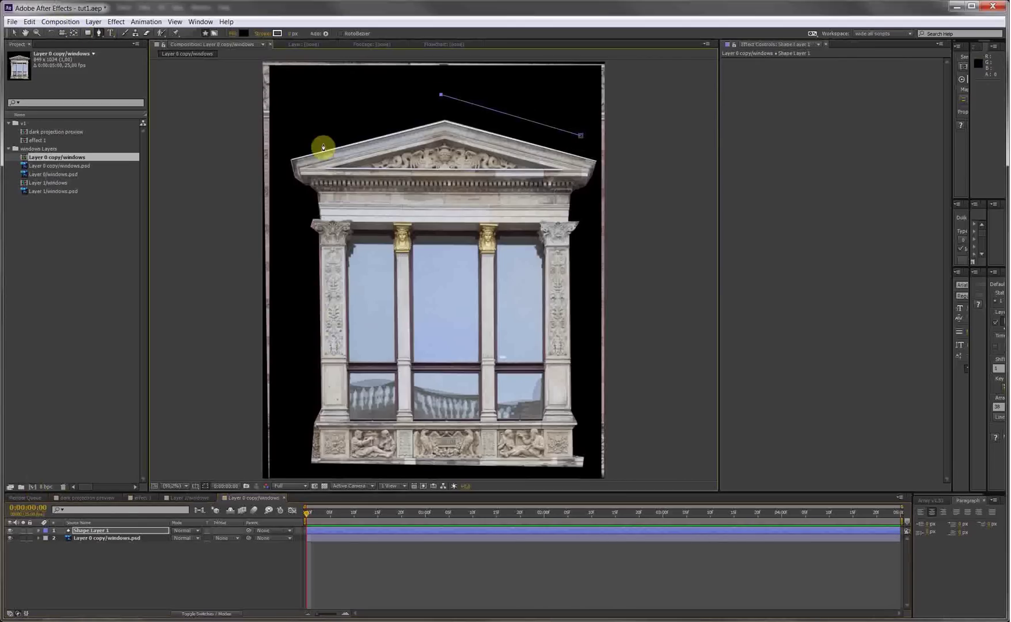
left_click(105, 531)
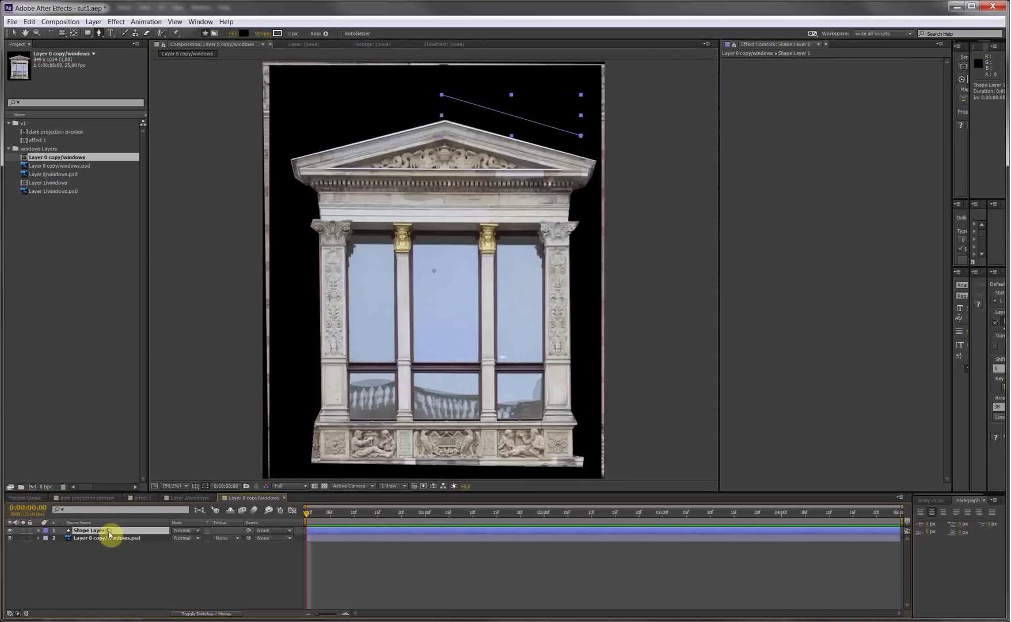
left_click(124, 566)
left_click(115, 530)
key("Delete")
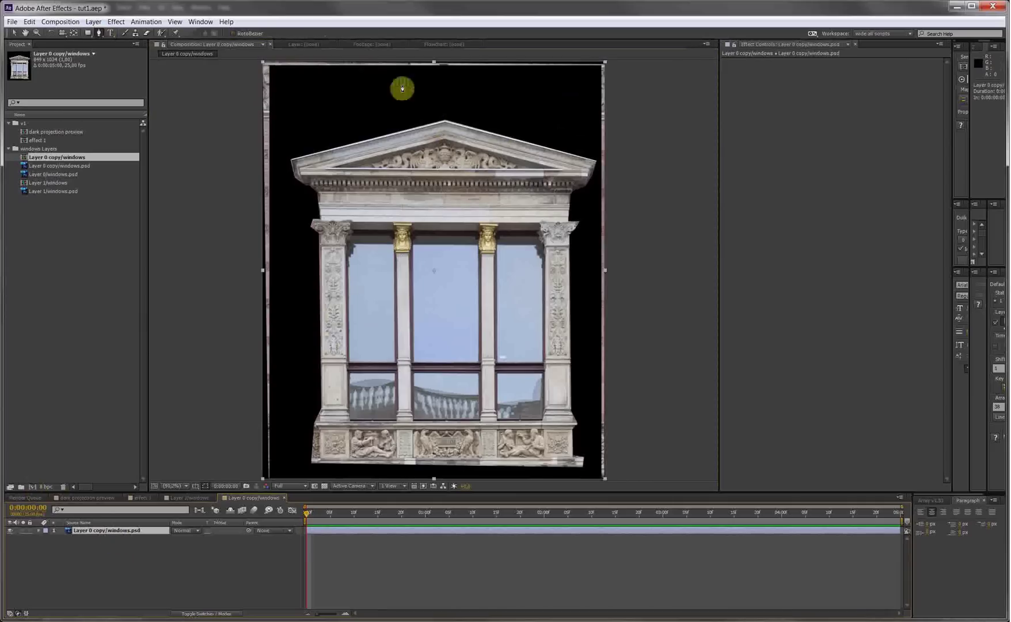
Step: Draw a closed Pen mask around the pediment and window frame on the photo layer
left_click(440, 91)
left_click(285, 151)
left_click(285, 194)
left_click(292, 463)
left_click(353, 472)
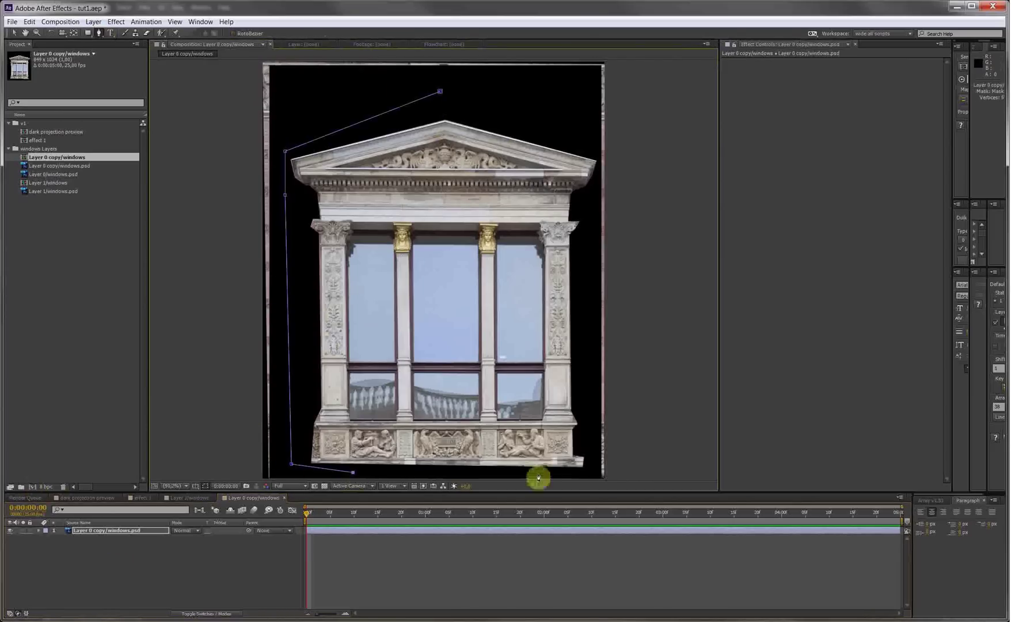
left_click(586, 472)
left_click(593, 404)
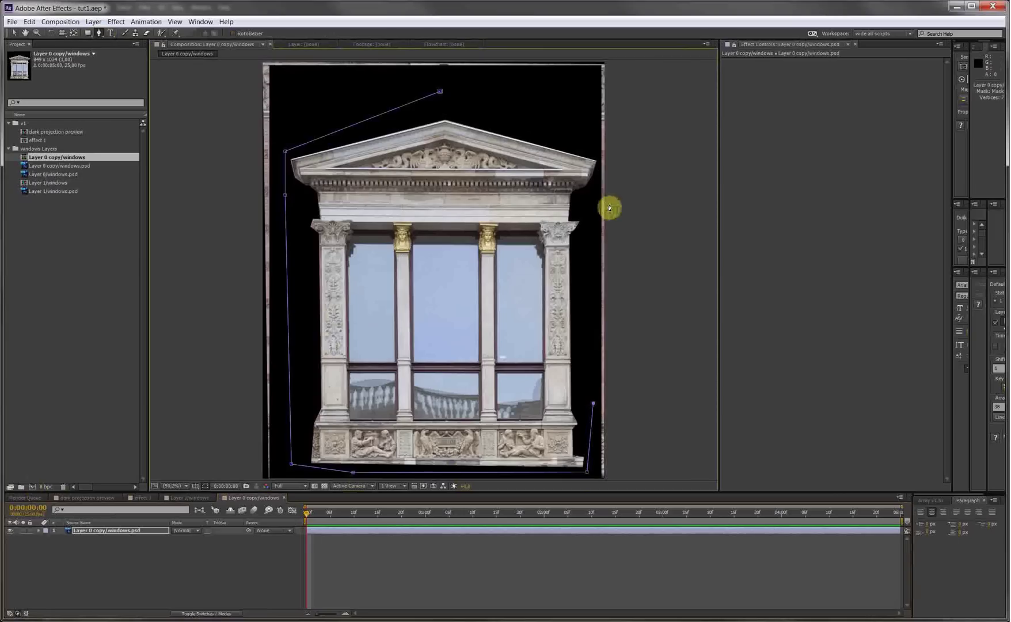
left_click(595, 177)
left_click(598, 148)
left_click(440, 91)
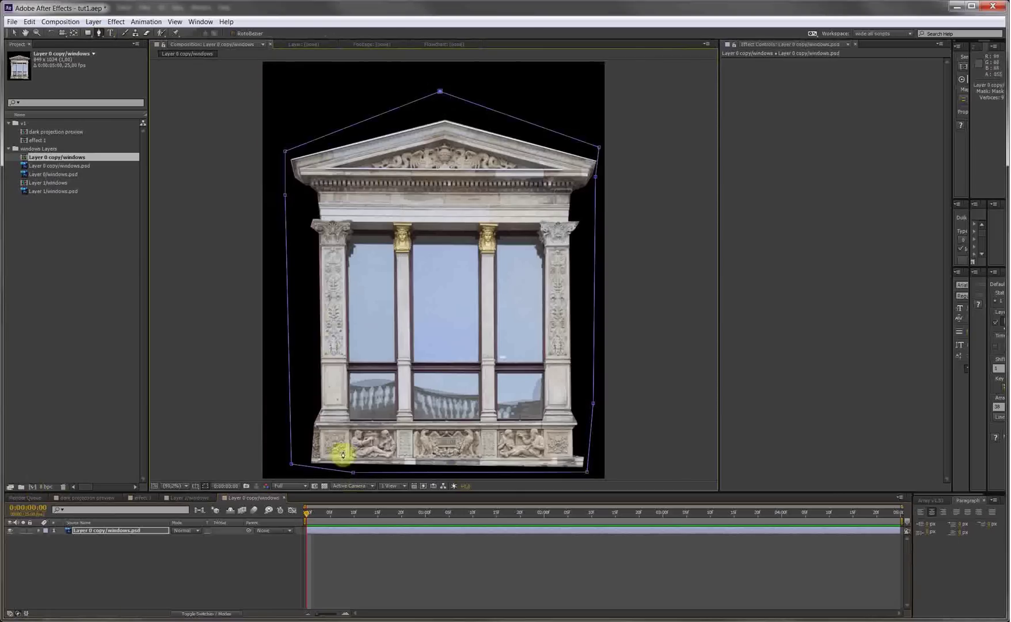
mouse_move(140, 621)
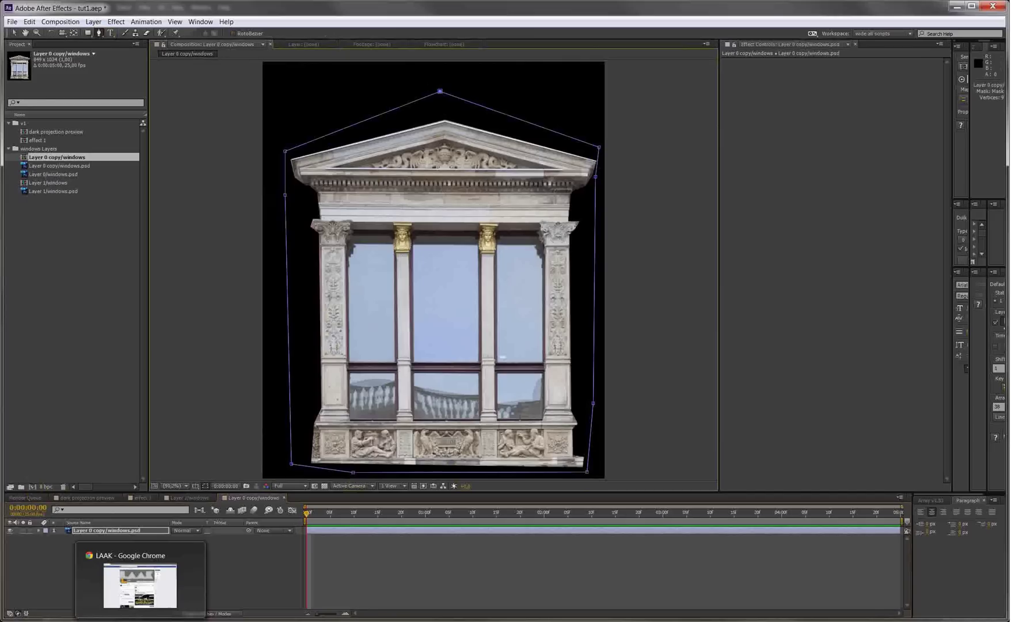
left_click(124, 531)
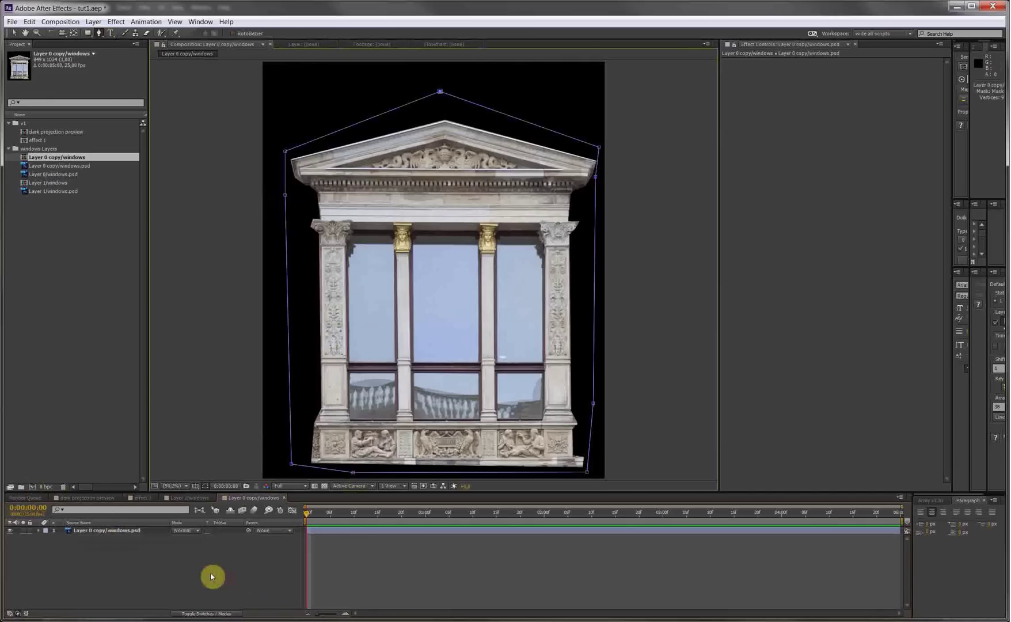
Step: Add Hue/Saturation to the facade and set Master Saturation to -100
right_click(838, 196)
mouse_move(891, 293)
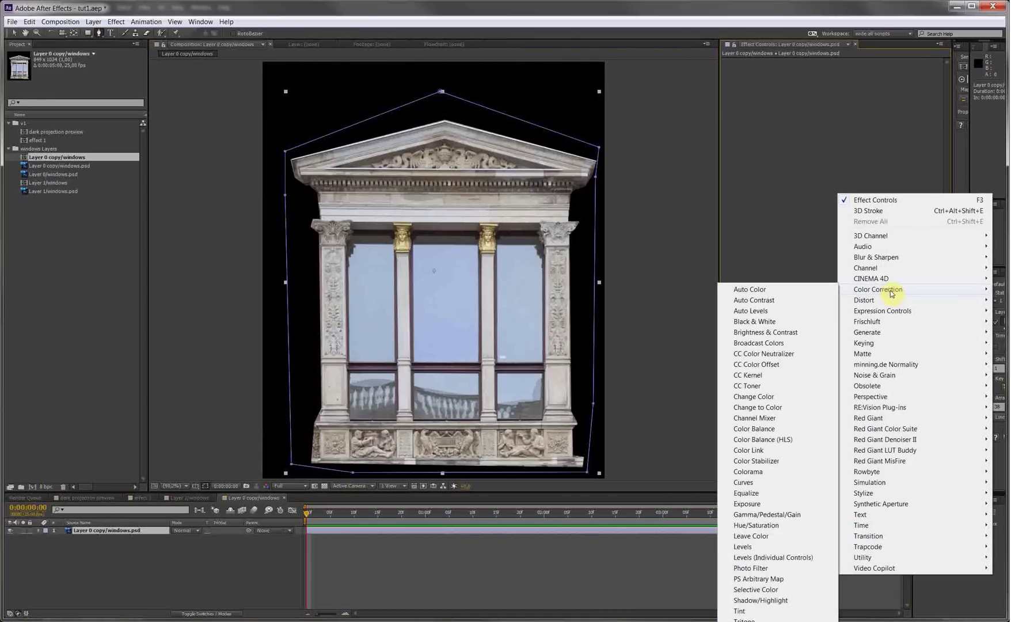
left_click(755, 525)
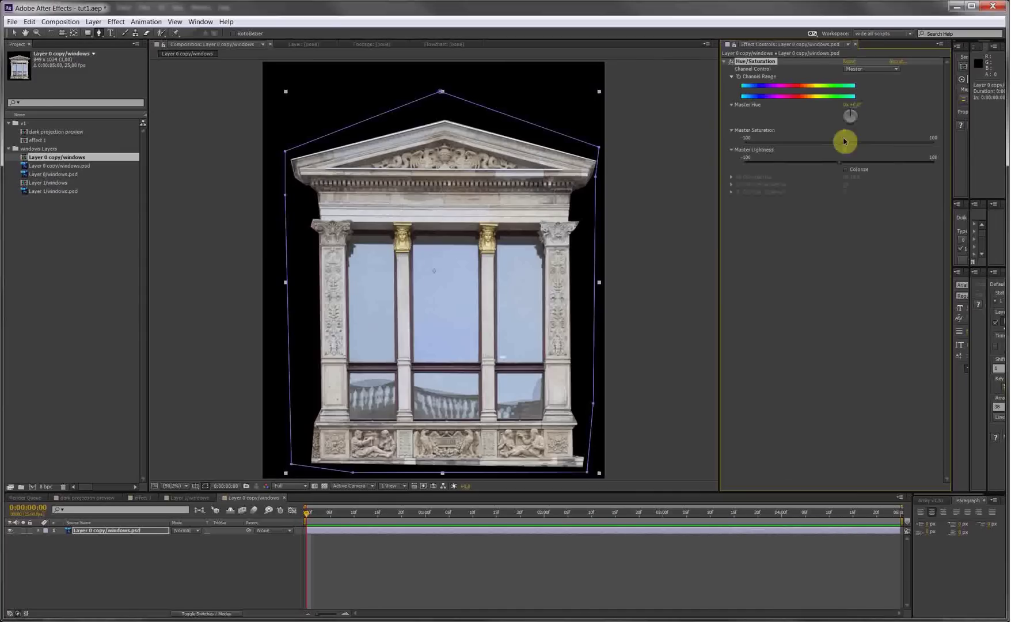
left_click_drag(842, 146, 744, 152)
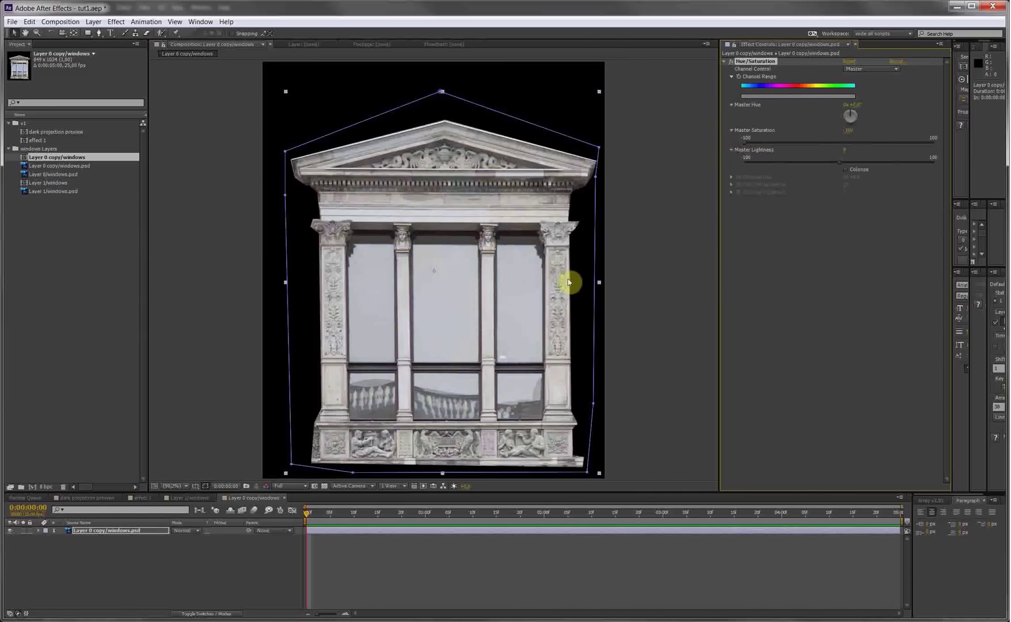
Step: Add Levels and pull Input White to about 223 and Input Black inward for contrast
right_click(805, 240)
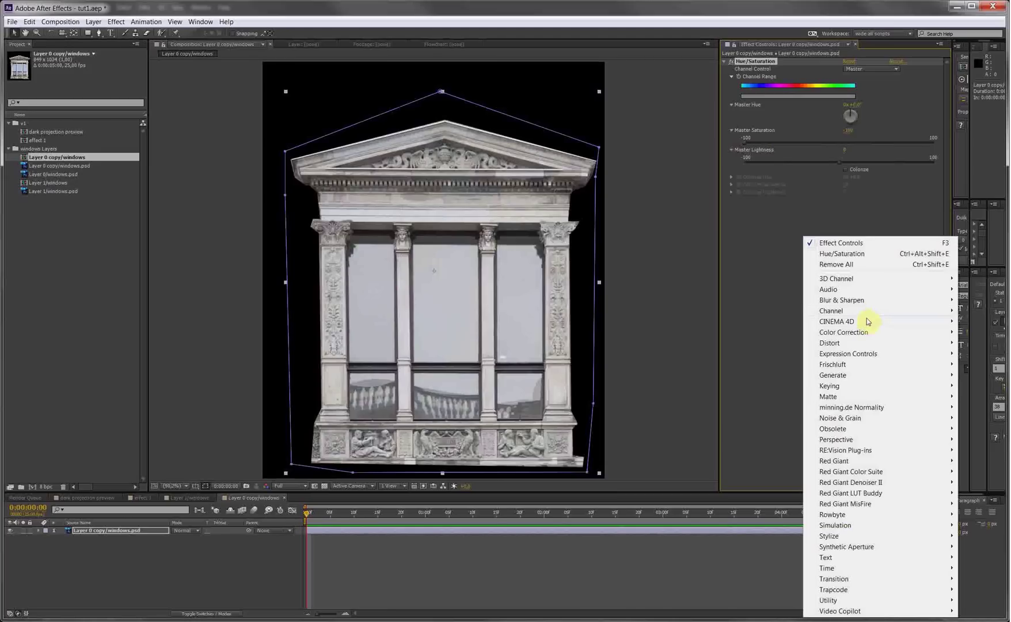
mouse_move(871, 339)
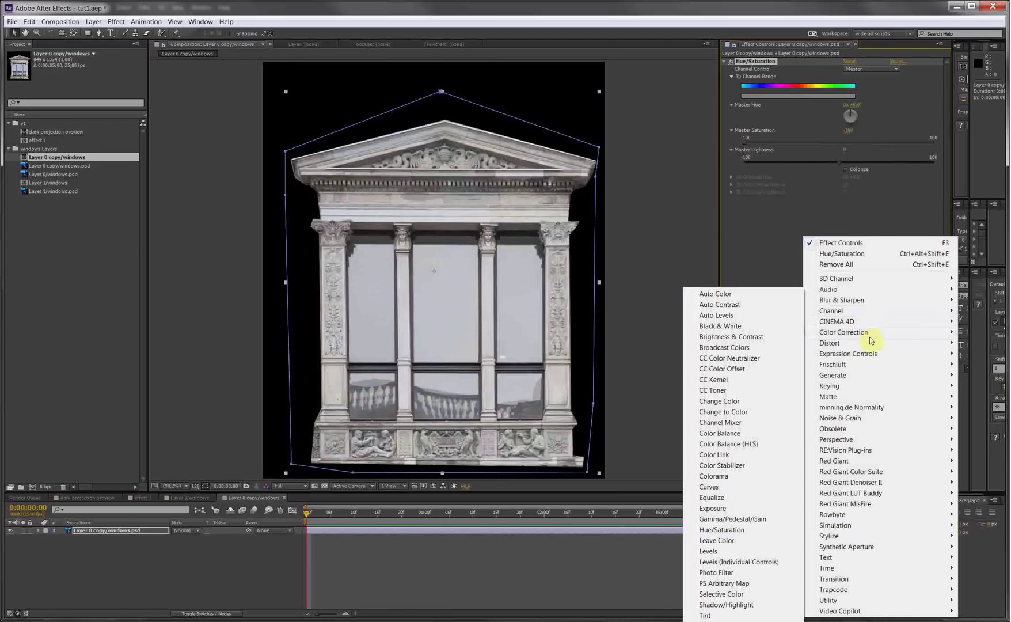
left_click(726, 554)
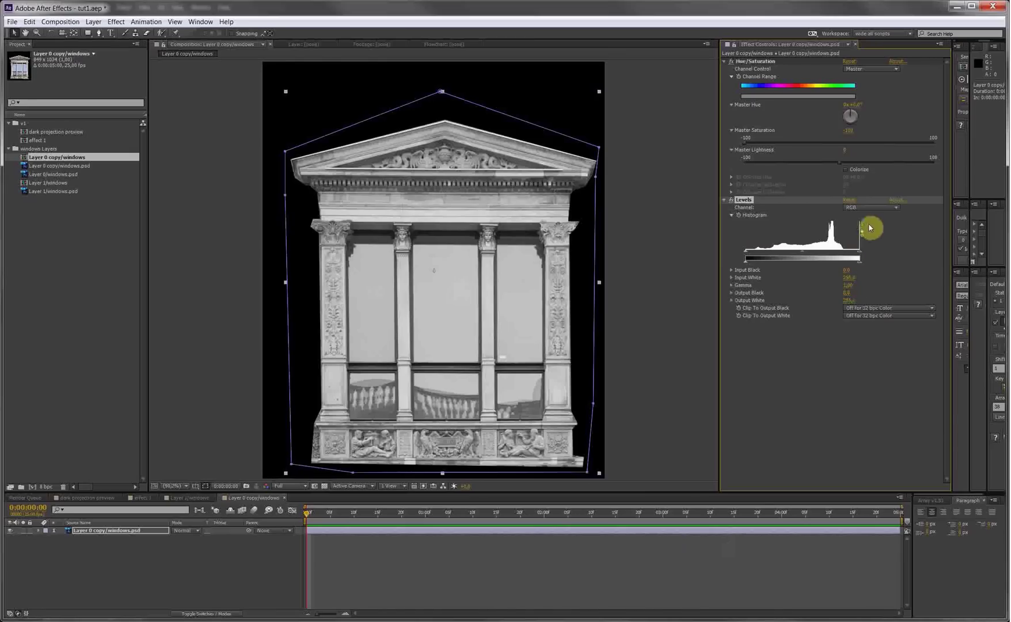
left_click_drag(856, 256, 847, 254)
left_click_drag(754, 259, 829, 257)
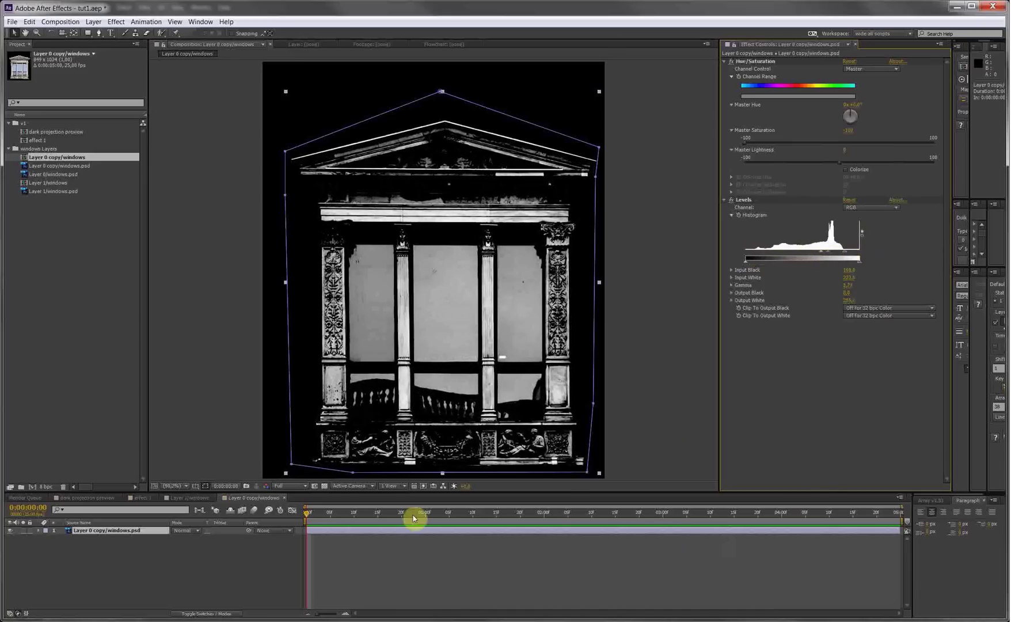
Step: Add a Null Object and pre-compose it with the facade as 'bw info mask'
left_click(104, 561)
left_click(128, 531)
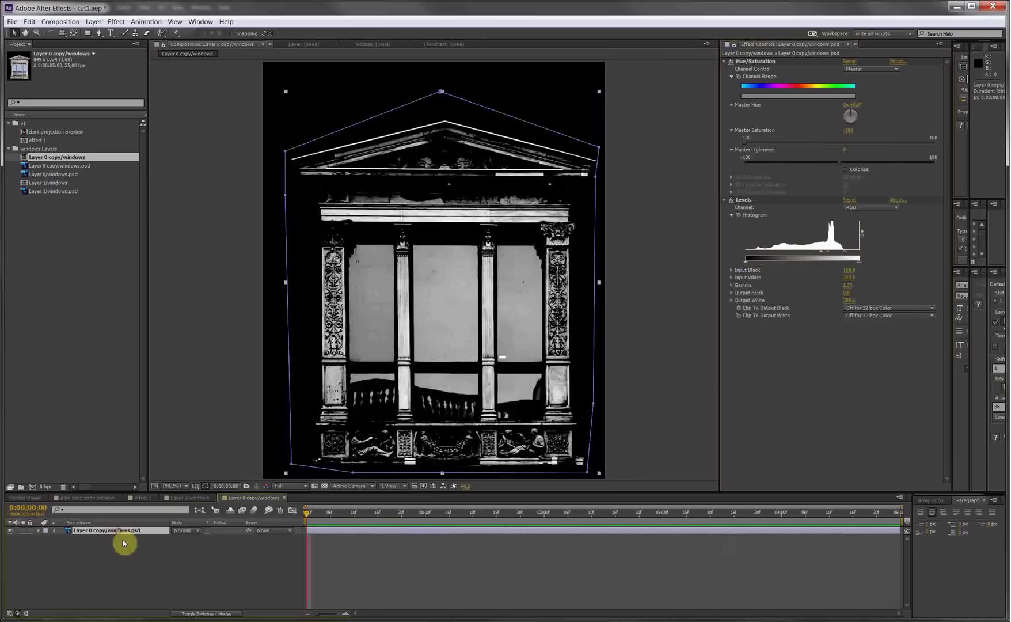
right_click(126, 550)
mouse_move(171, 448)
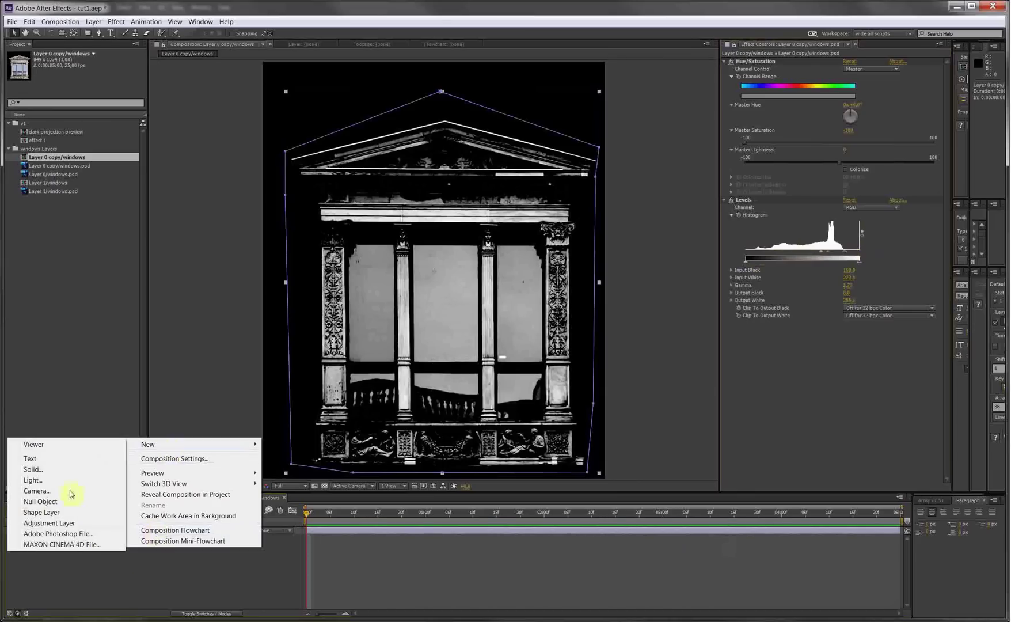
left_click(56, 507)
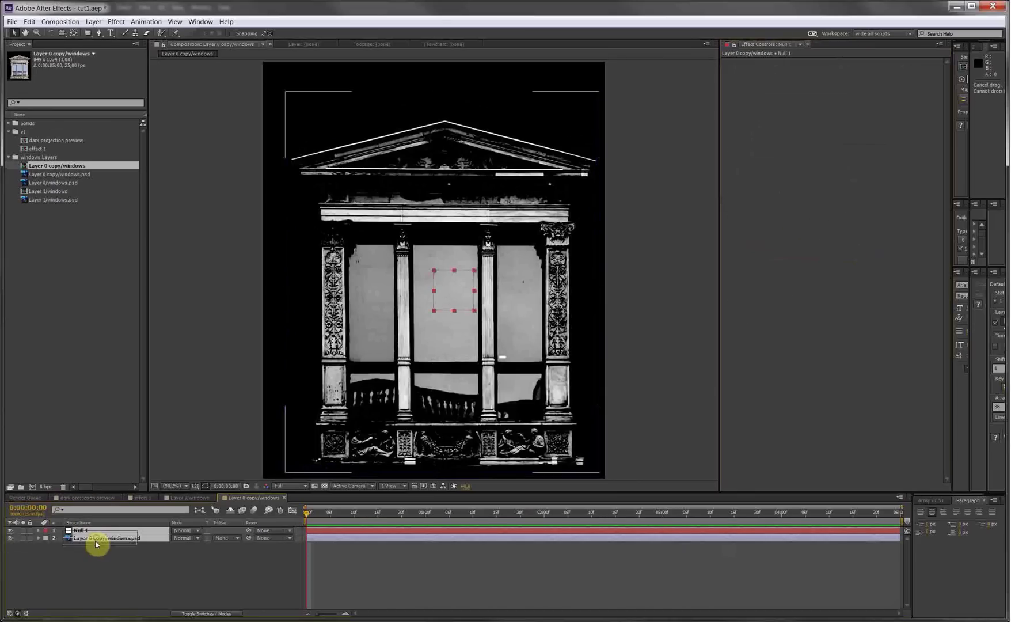
key("ctrl+shift+c")
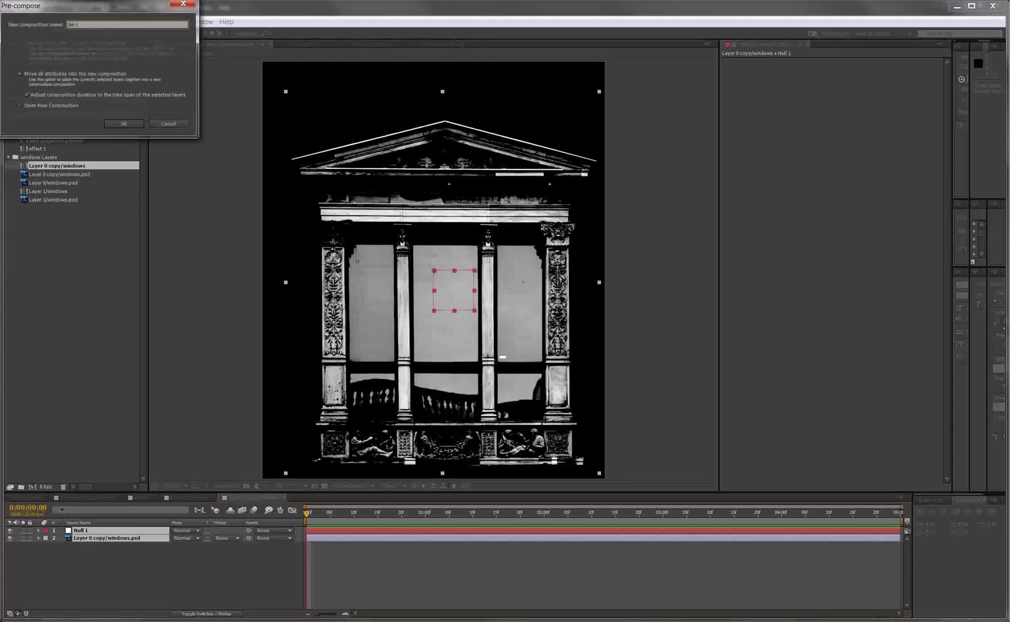
type("bw info mask")
key("Return")
left_click(99, 541)
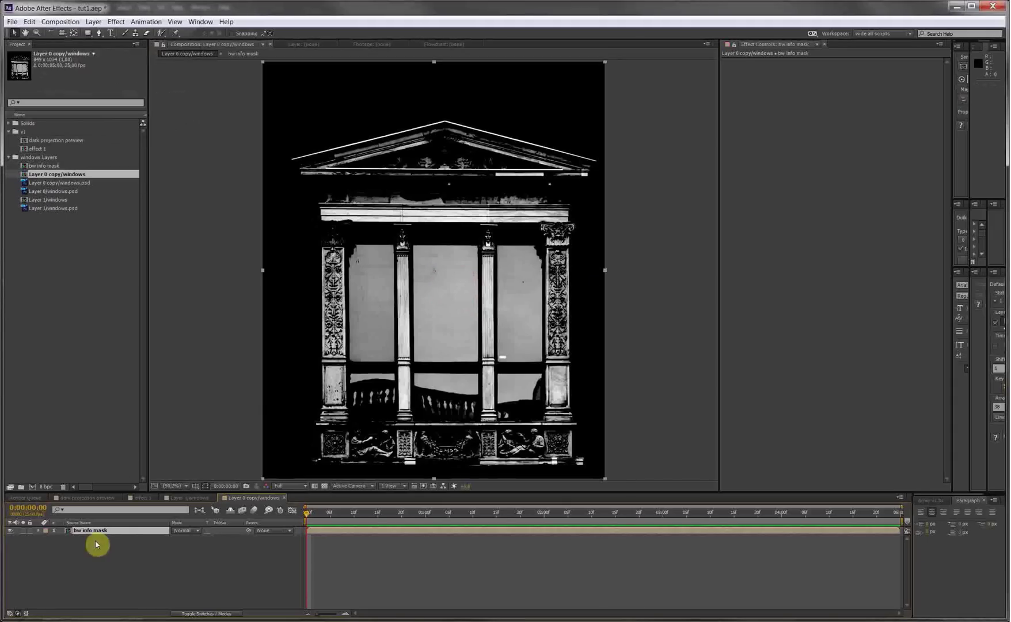
Step: Auto-trace the bw info mask layer with Blur and Tolerance adjusted
left_click(94, 22)
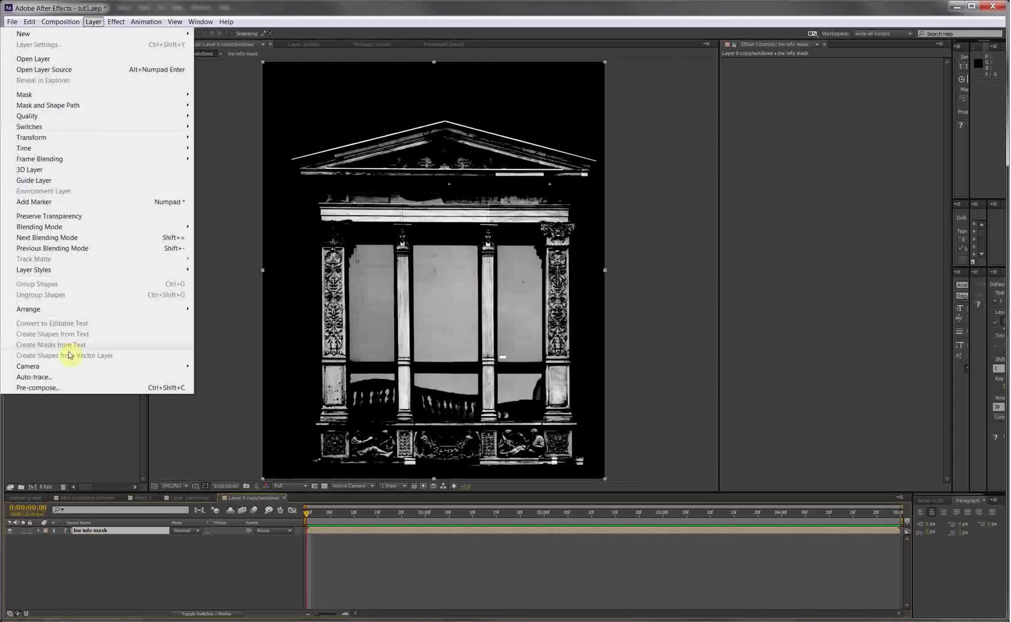
left_click(60, 379)
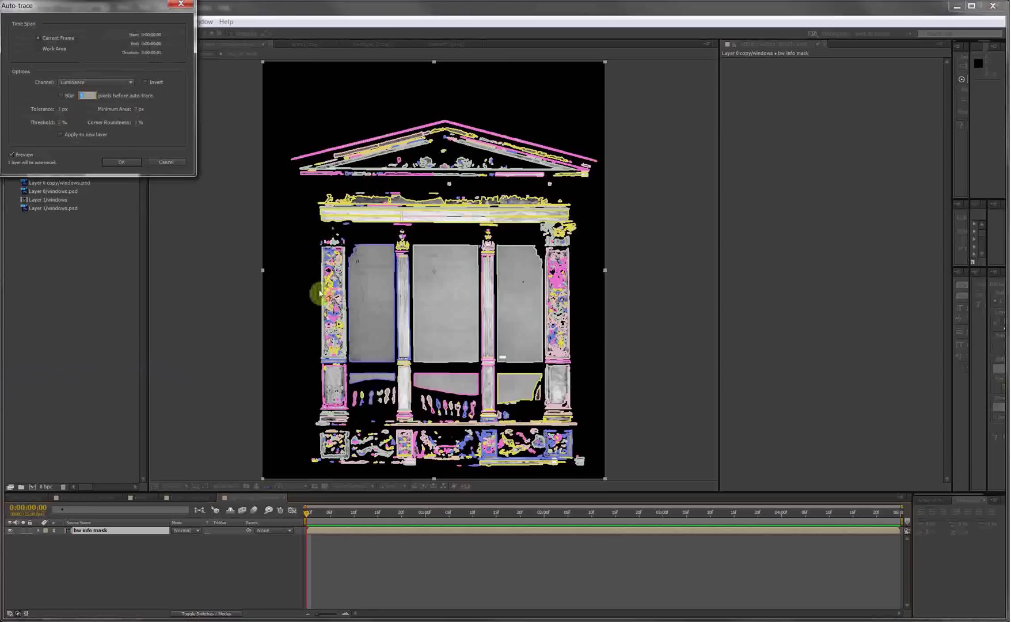
left_click(242, 283)
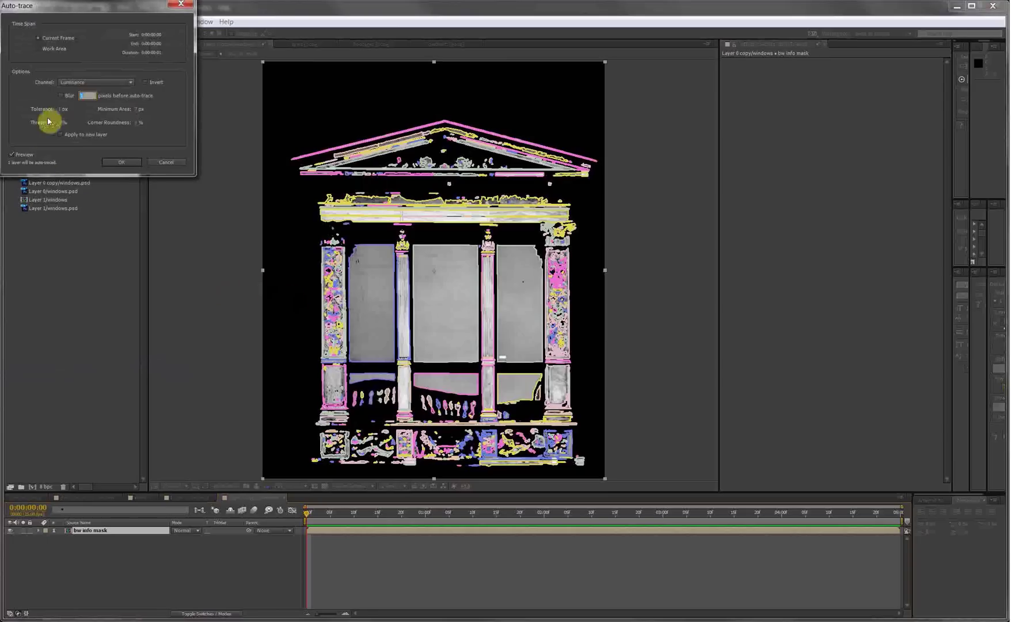
key("Return")
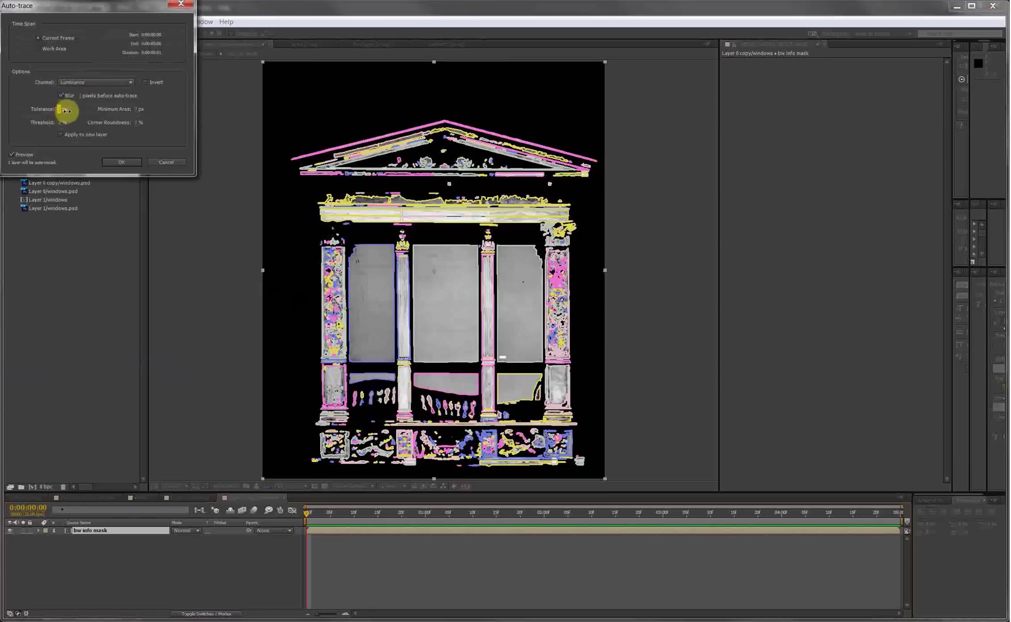
left_click_drag(68, 111, 63, 113)
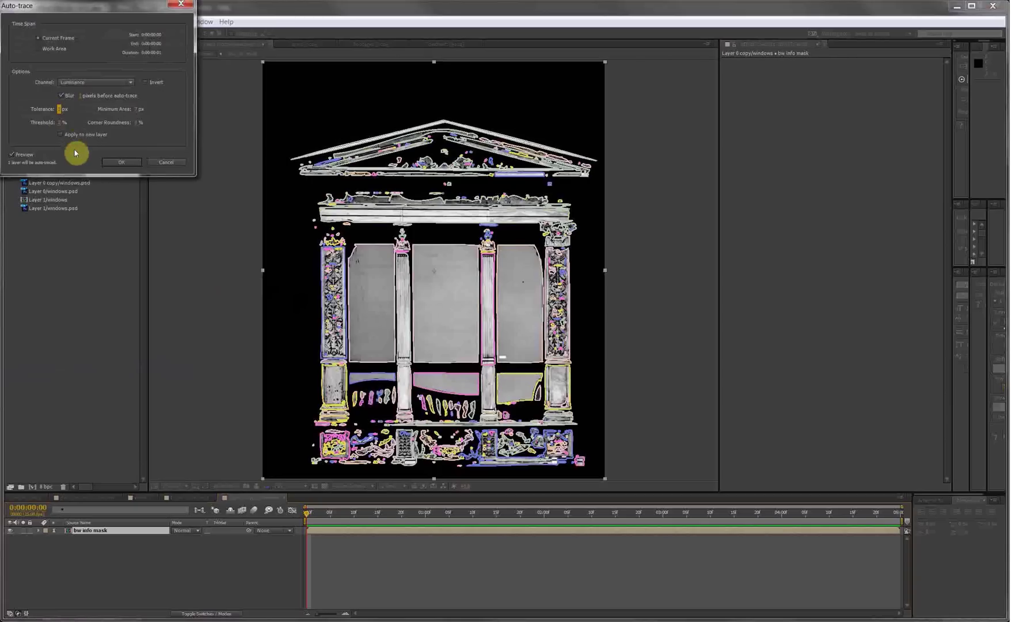
left_click(122, 163)
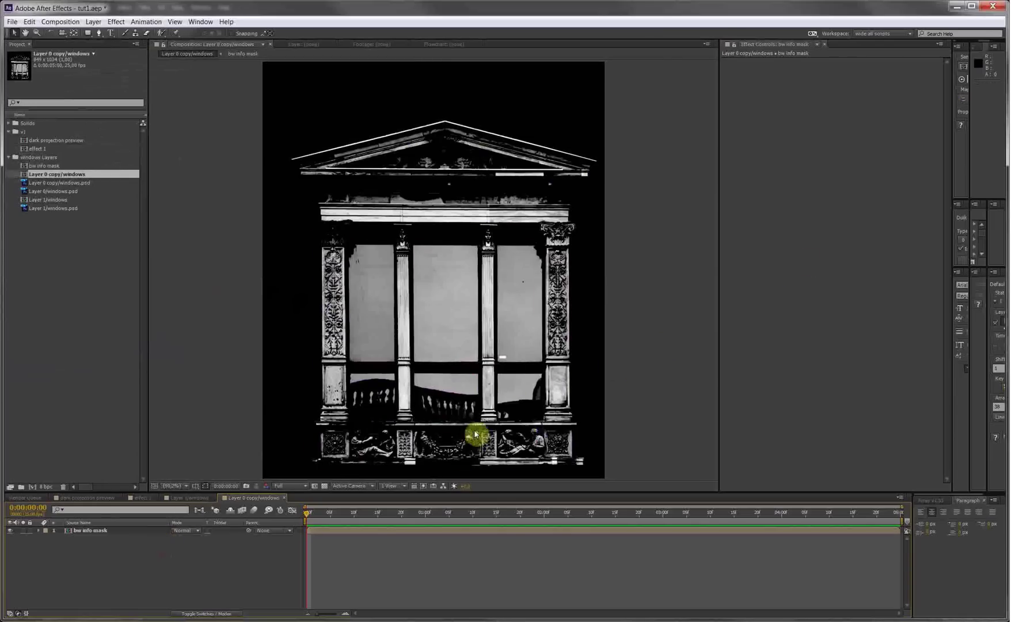
Step: Apply 3D Stroke to bw info mask with taper and Compress to fit enabled, Thickness 2, masks hidden
left_click(106, 537)
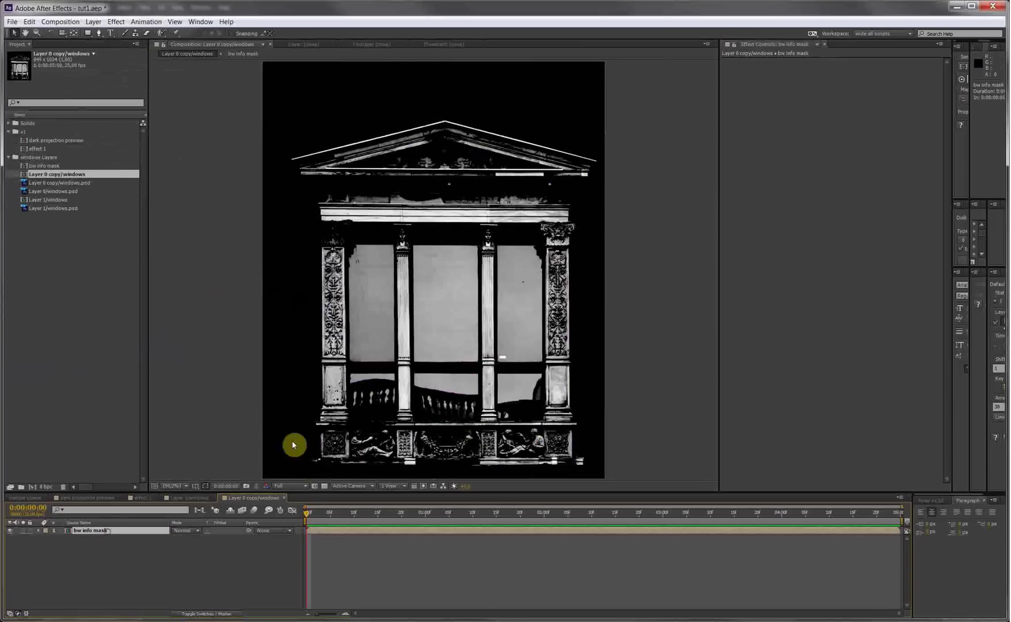
right_click(795, 226)
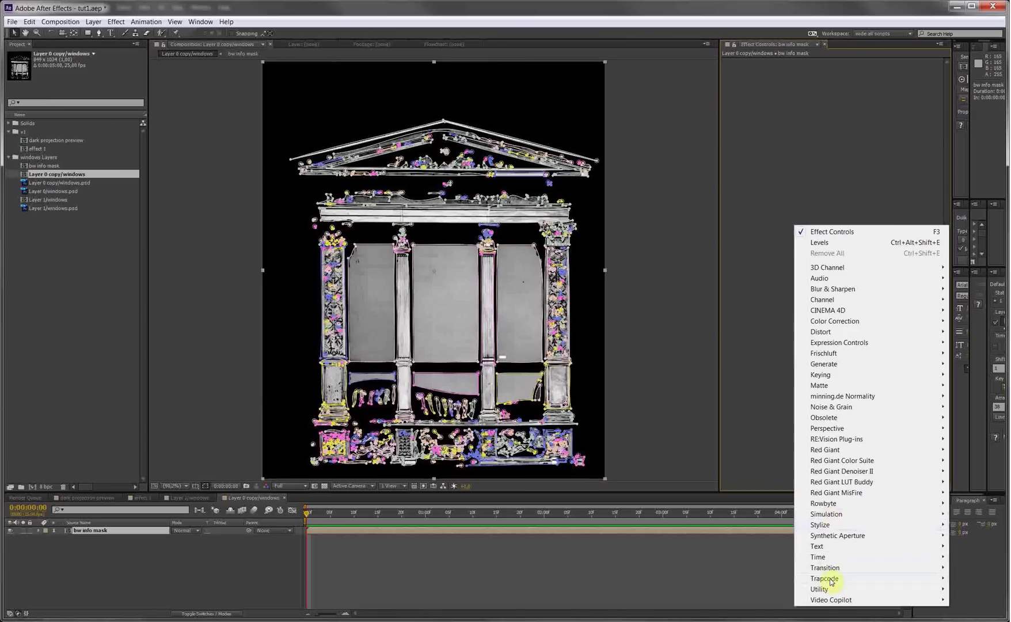
mouse_move(809, 578)
left_click(759, 517)
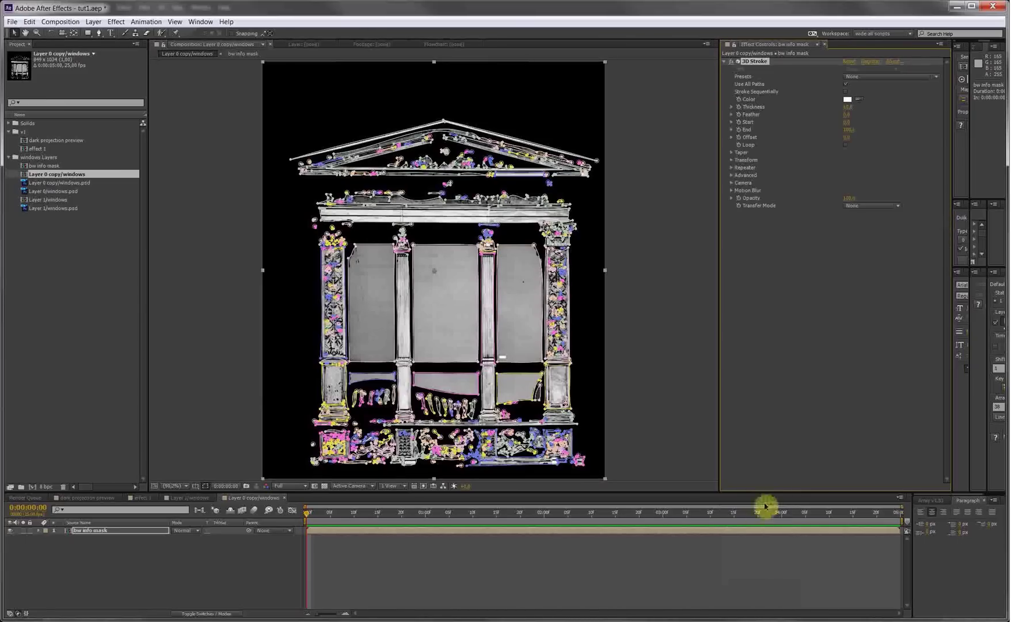
left_click(732, 153)
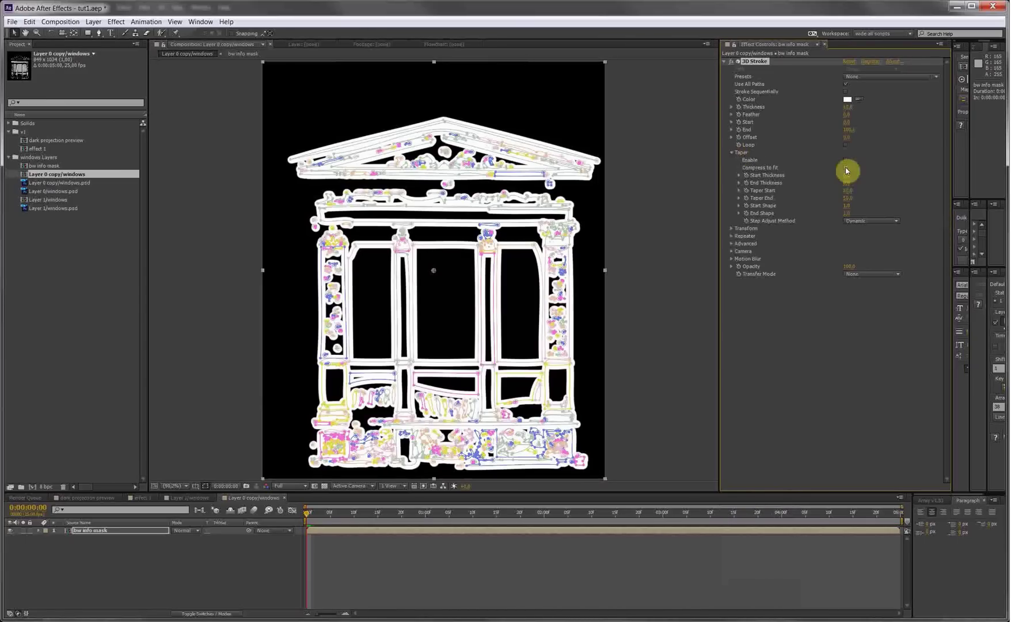
left_click(846, 159)
left_click(846, 167)
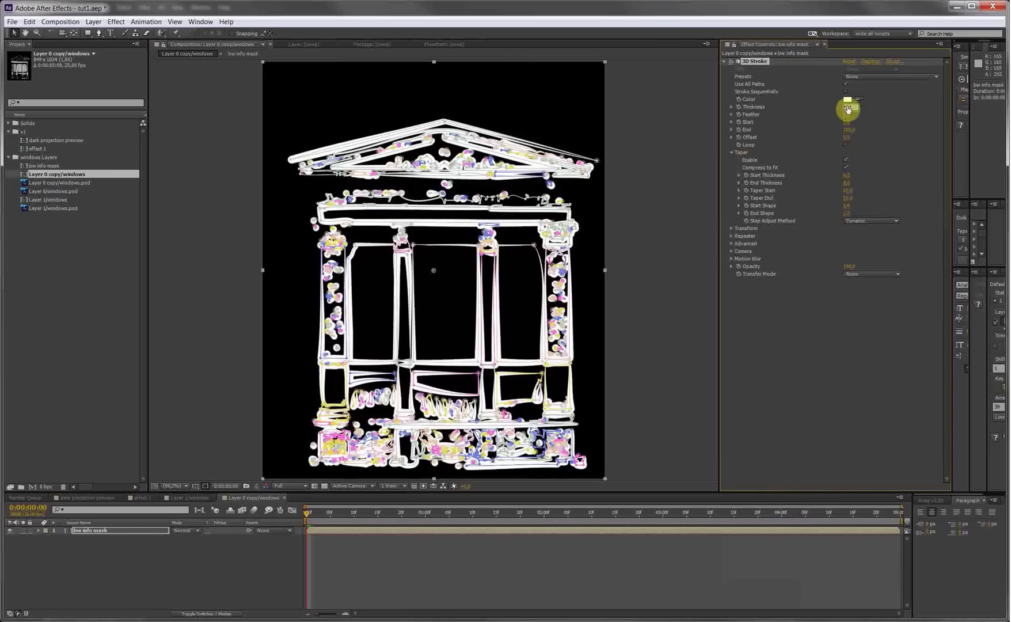
type("2")
key("Return")
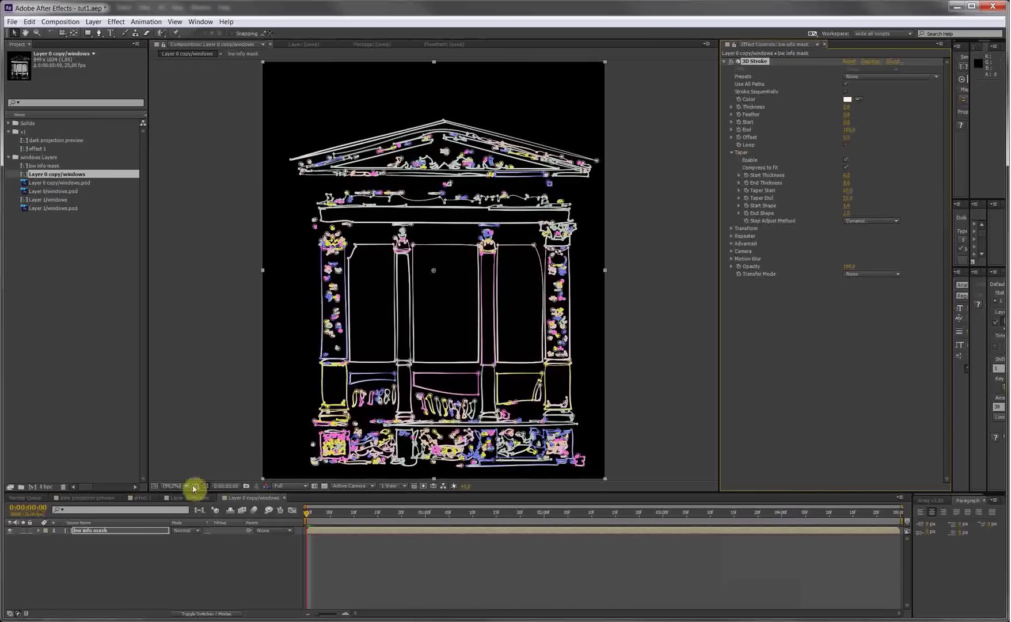
left_click(207, 488)
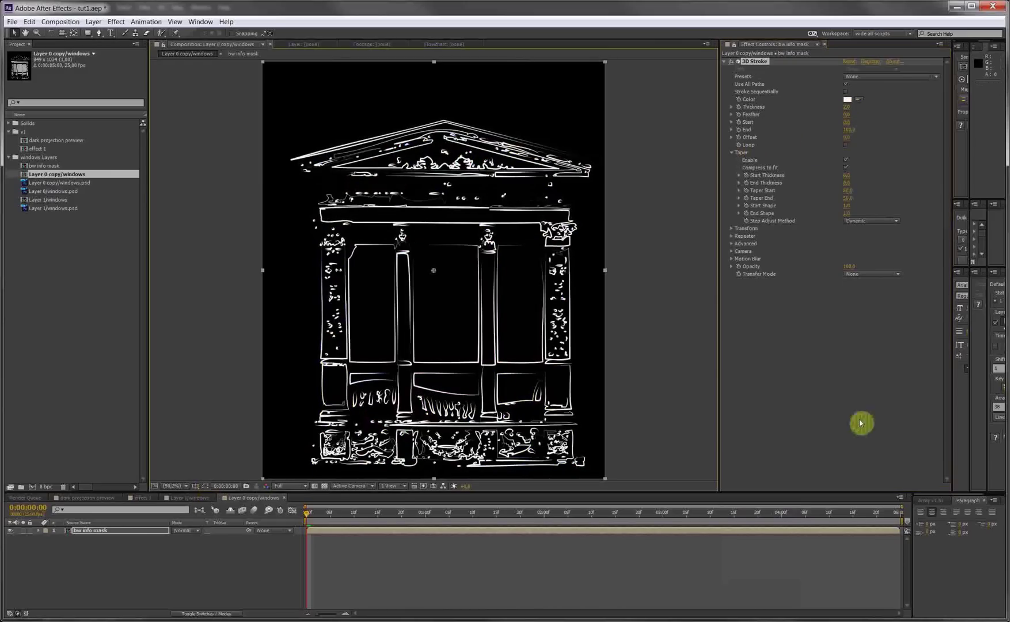
Step: Make the 3D Stroke animation loop and set its Offset value at the composition's end
left_click(781, 393)
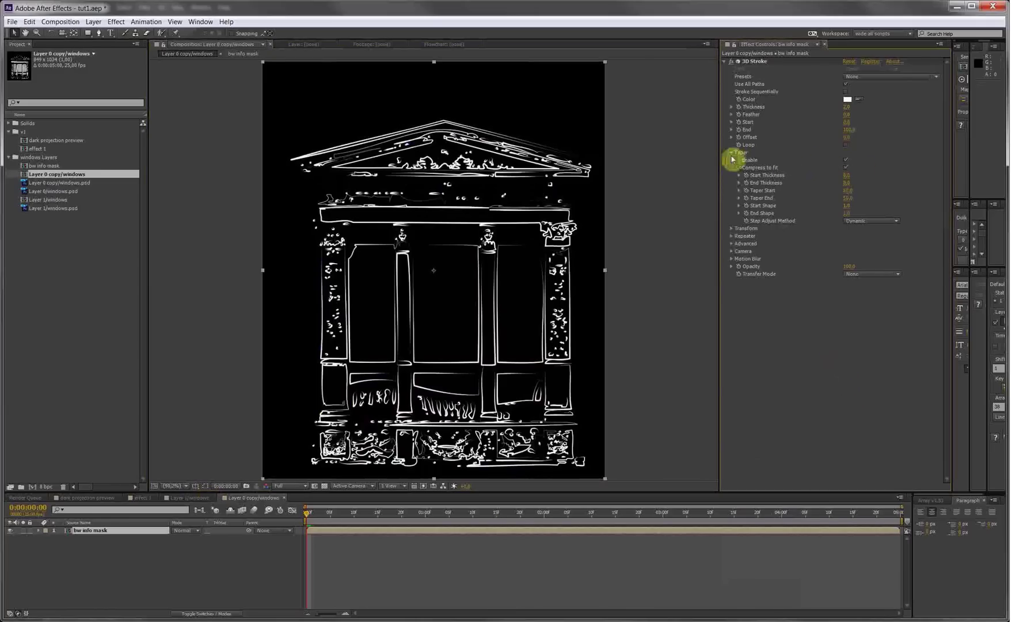
left_click(846, 146)
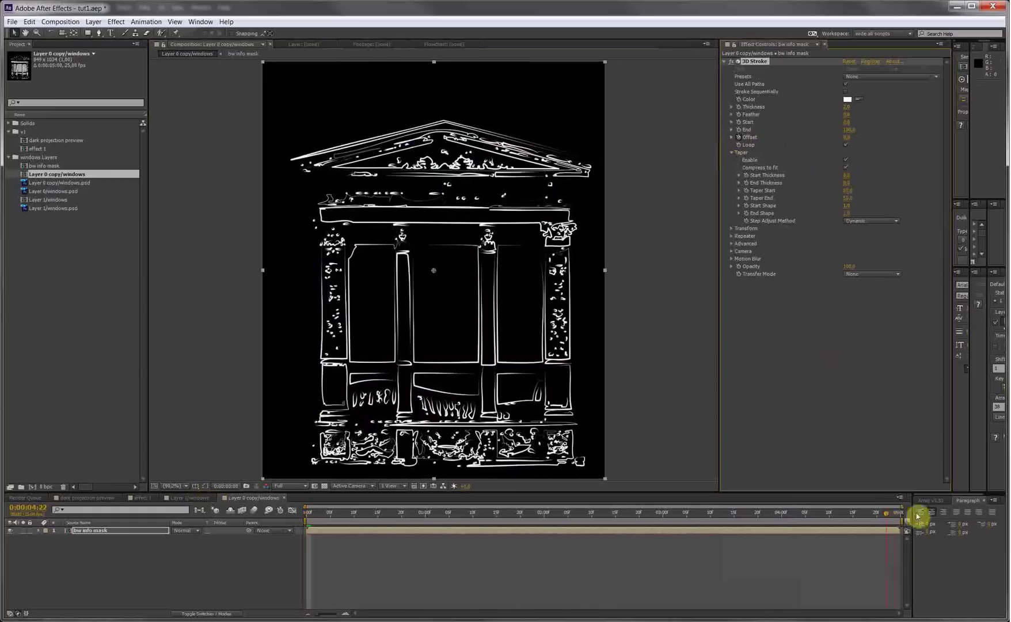
left_click(898, 513)
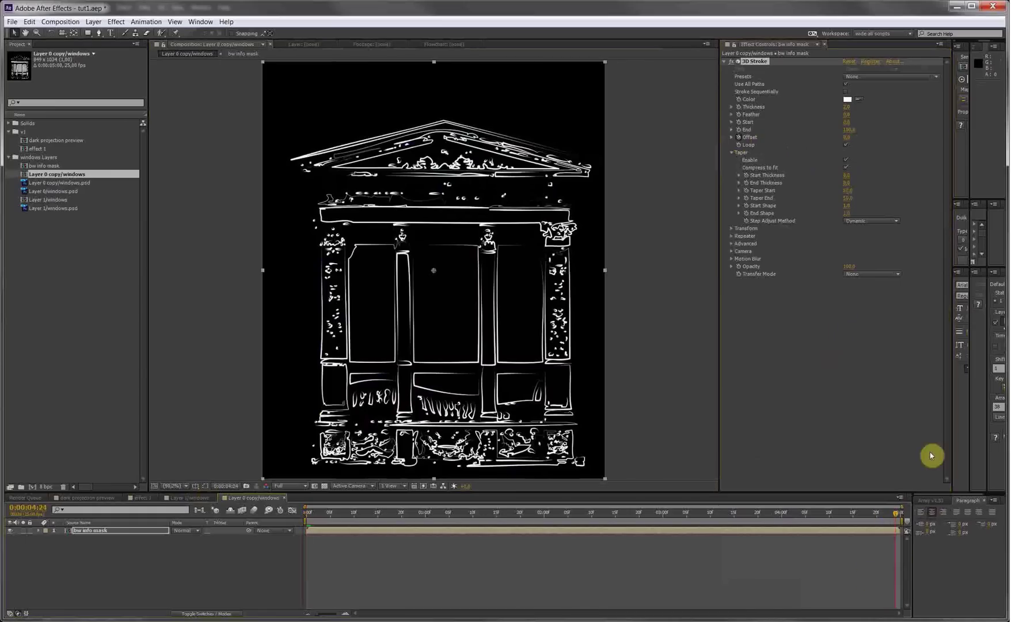
left_click(847, 139)
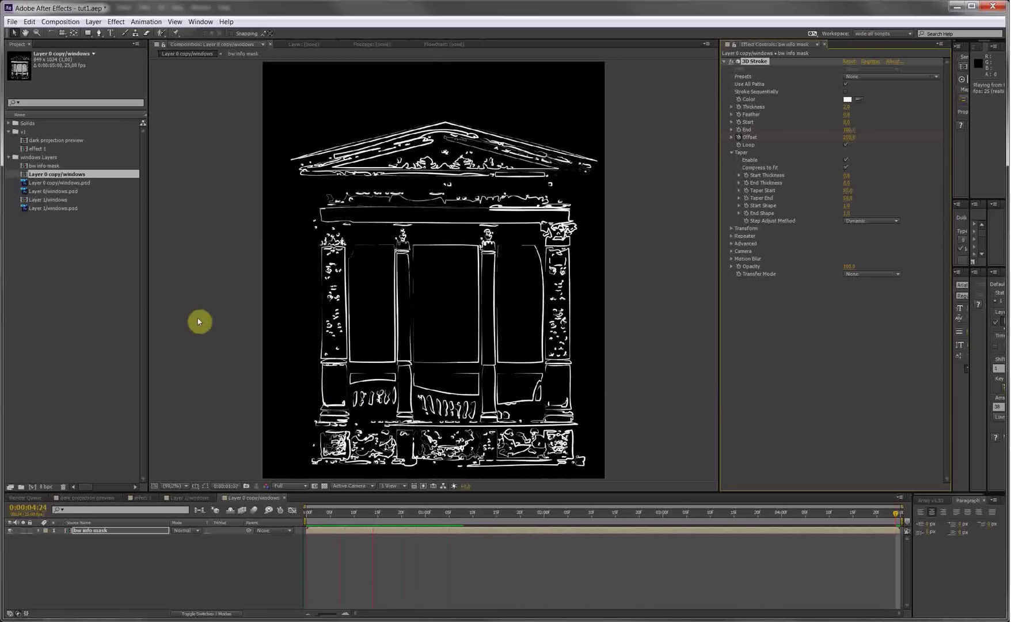
Step: Stop playback and build a new composition from the Layer 1/windows.psd footage
left_click(158, 558)
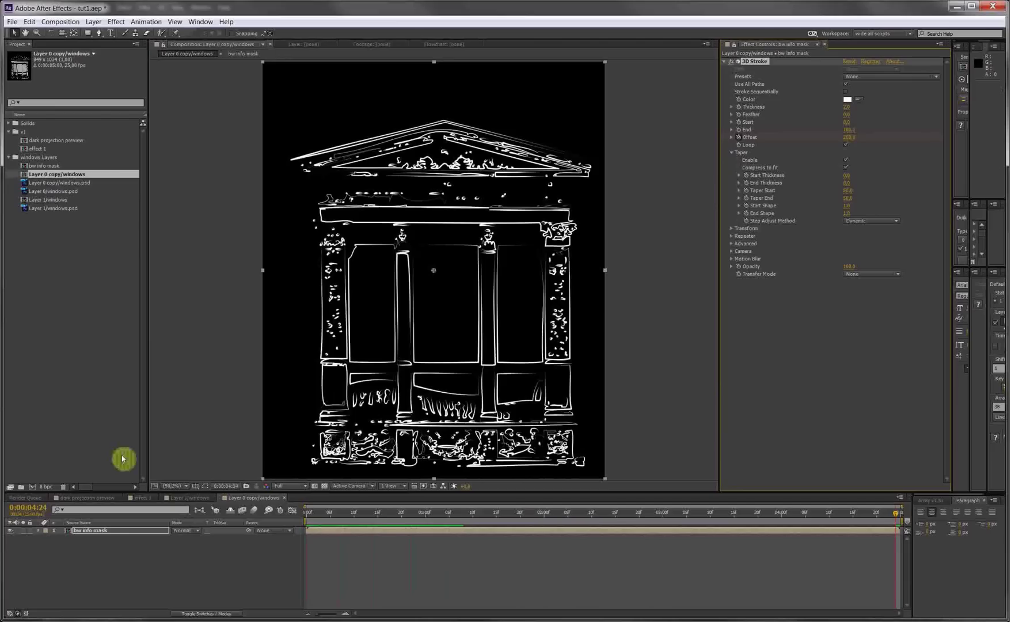
left_click(49, 248)
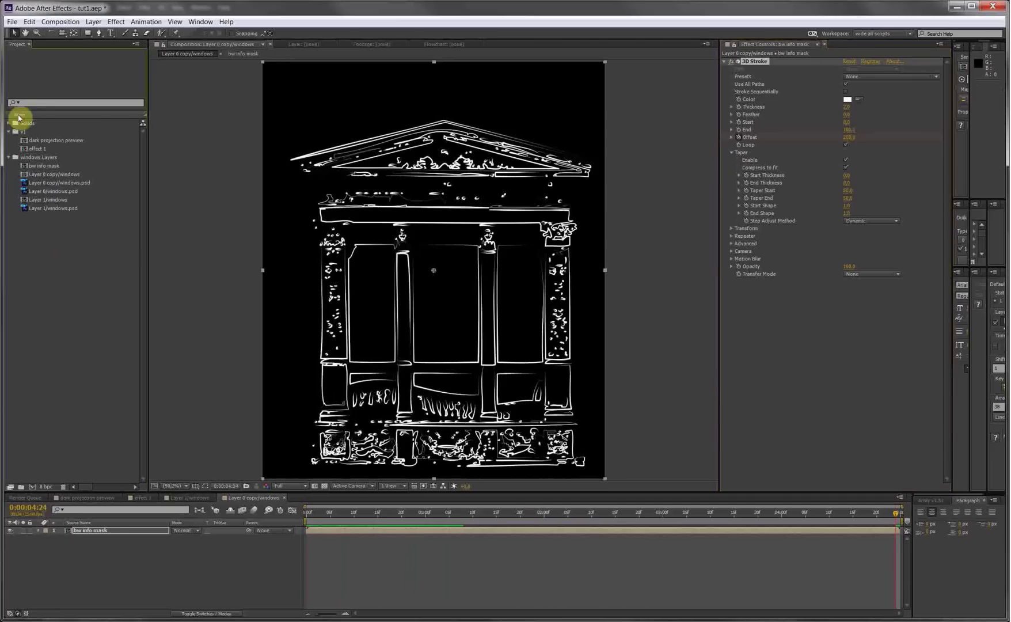
left_click(46, 168)
left_click(46, 174)
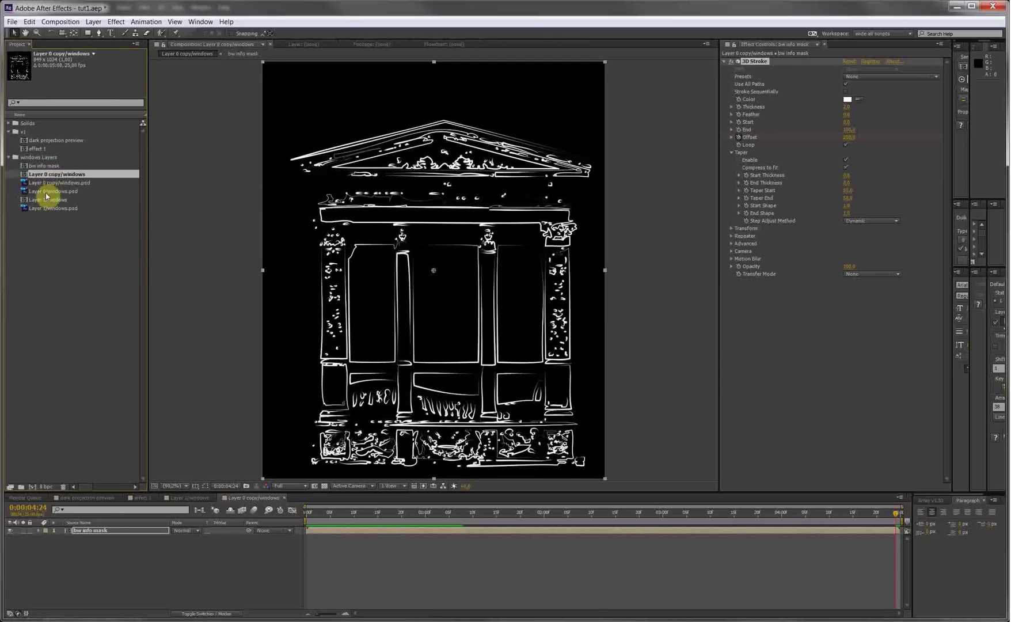
left_click(46, 200)
left_click(45, 191)
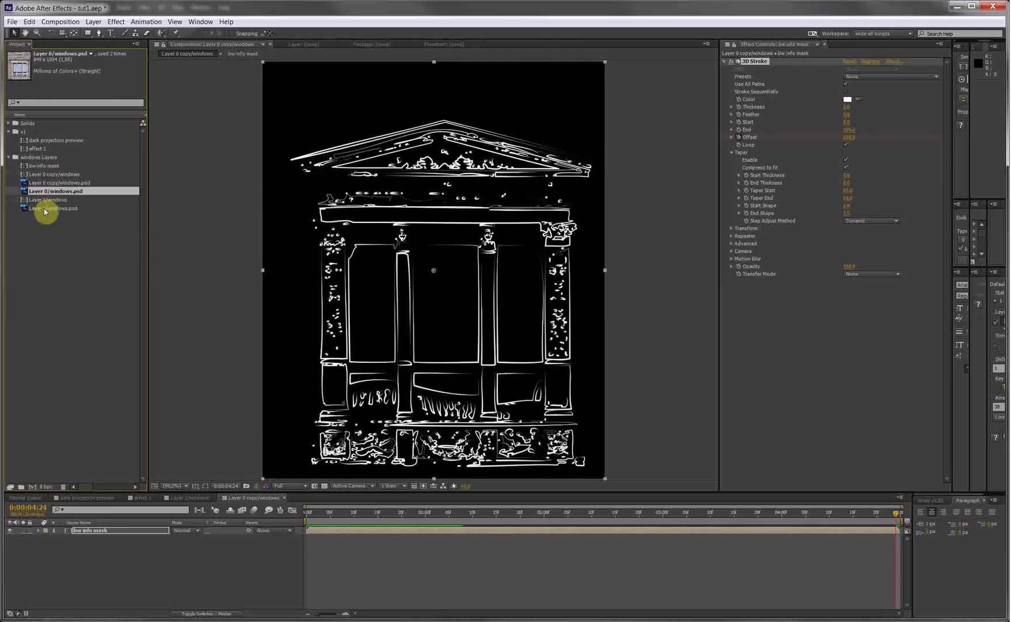
left_click_drag(44, 210, 33, 484)
Step: Add a Stroke layer style to the windows layer and set its colour to white
left_click(106, 556)
left_click(91, 530)
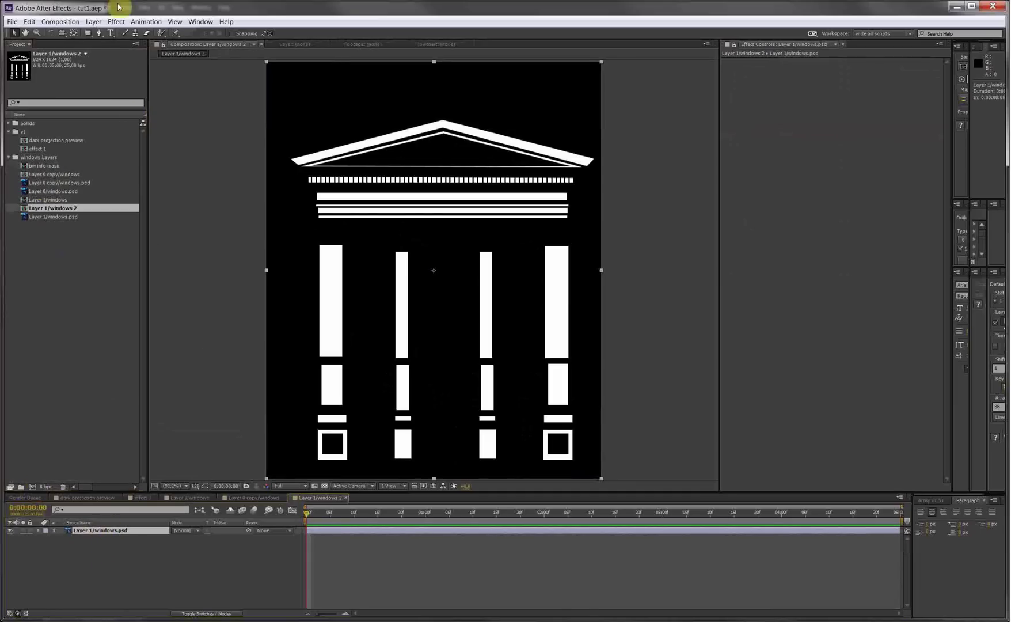
left_click(93, 22)
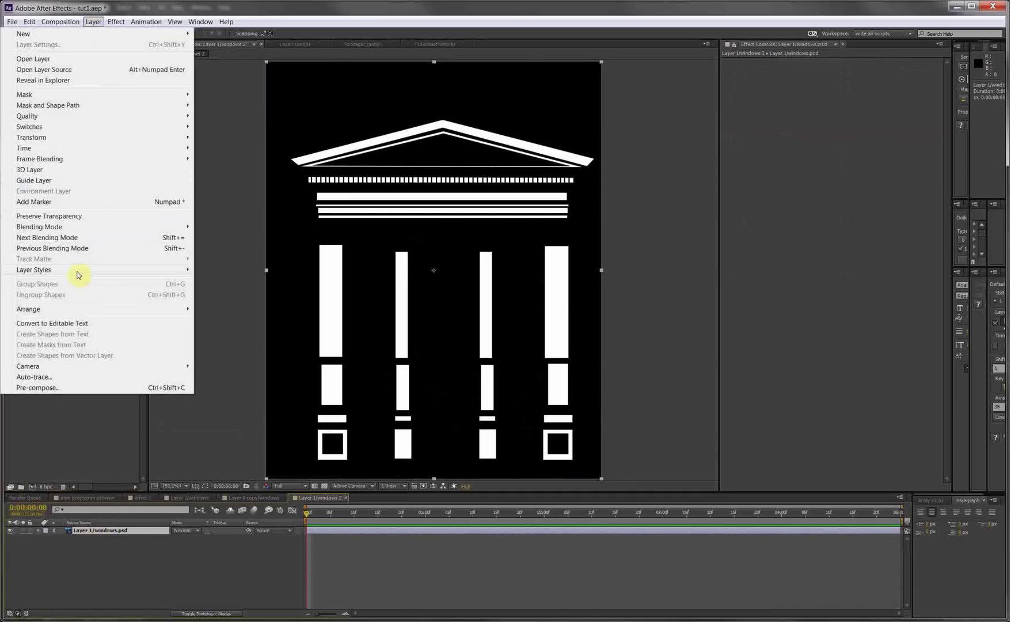
mouse_move(79, 272)
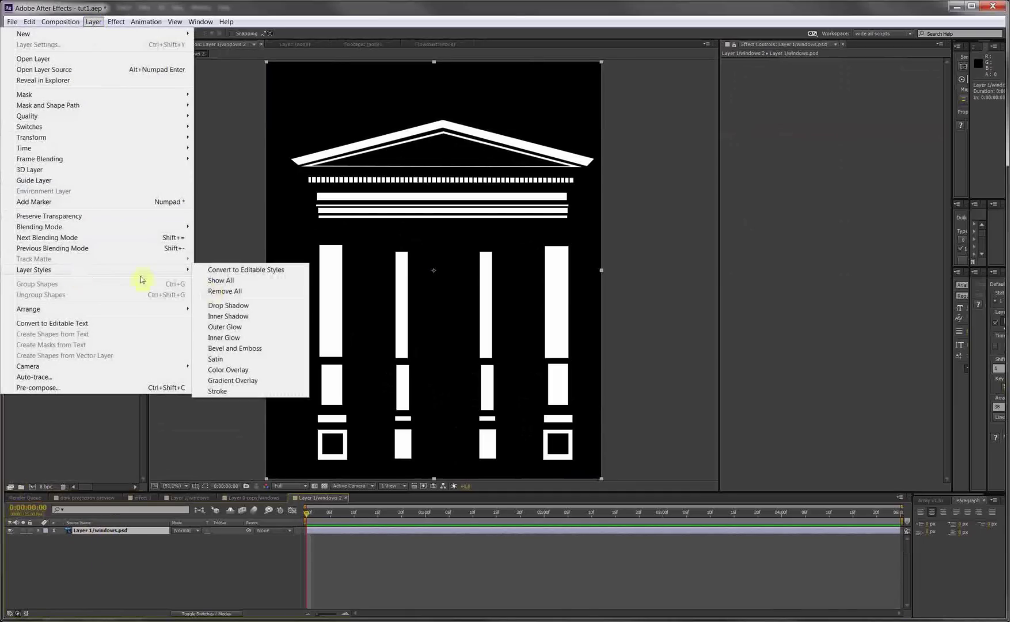
left_click(218, 391)
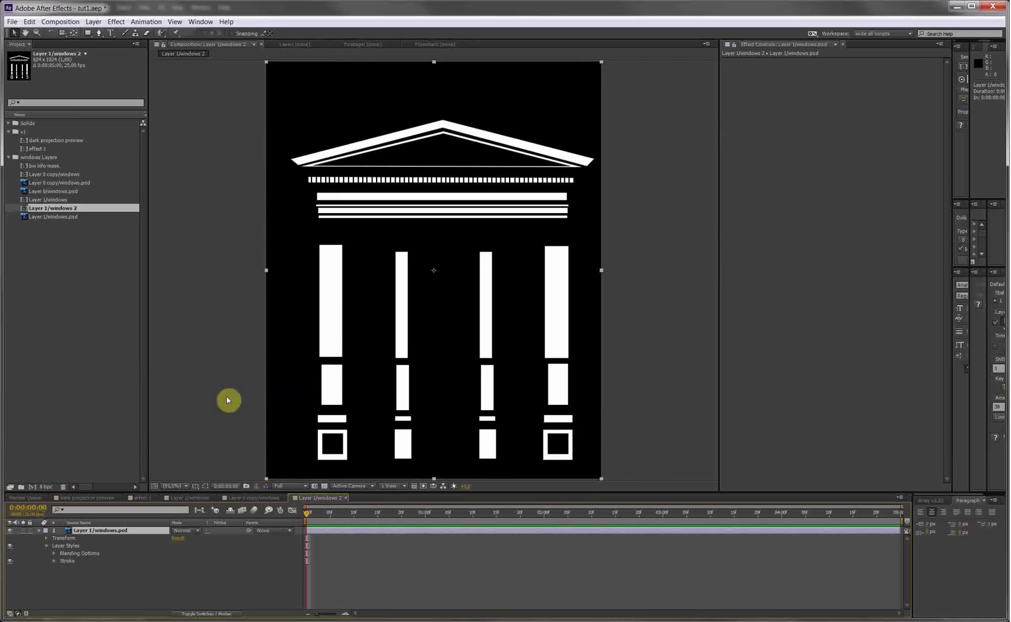
left_click(53, 561)
left_click(177, 576)
left_click(10, 23)
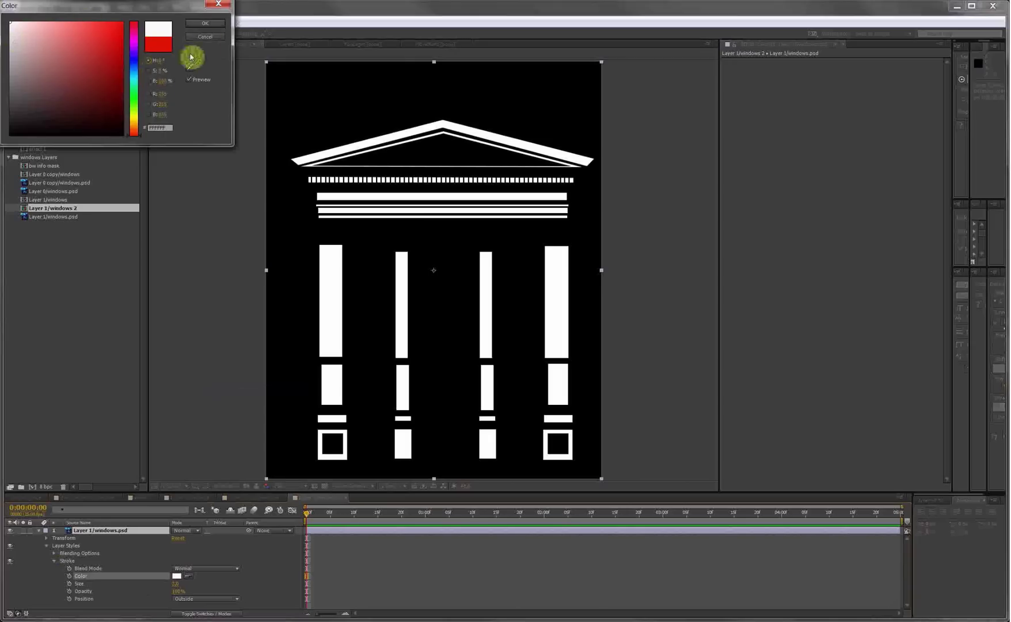
left_click(207, 24)
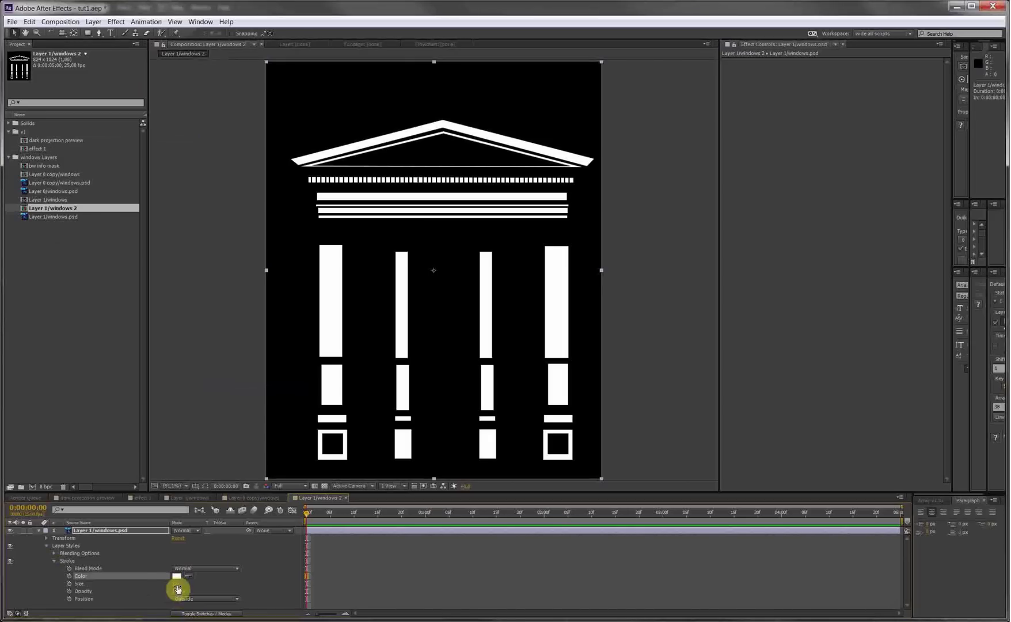
left_click(96, 532)
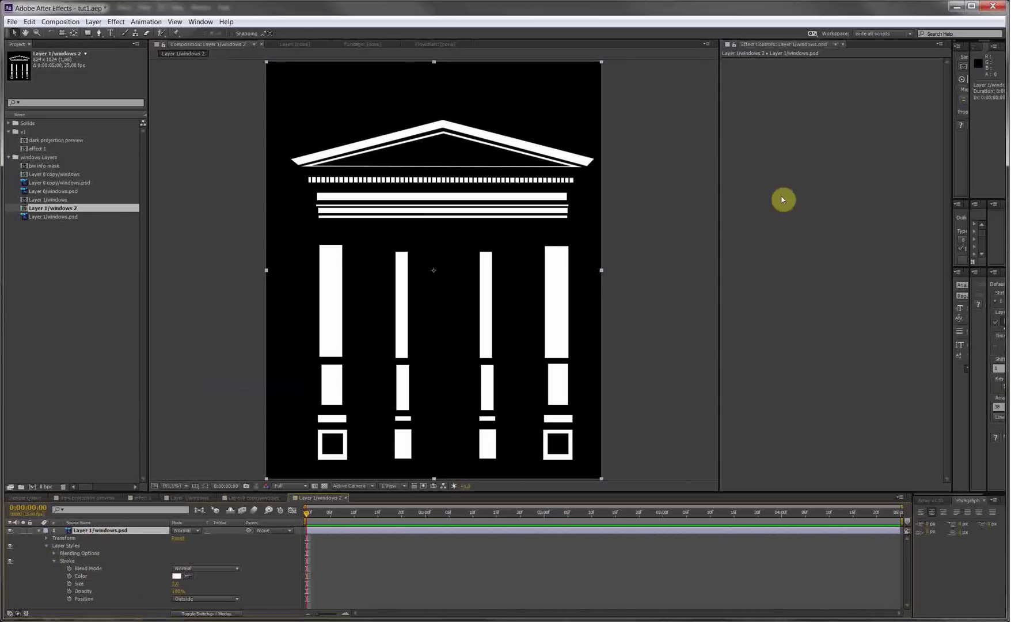
Step: Add a Fill effect to the windows layer, then disable and delete it
right_click(781, 194)
mouse_move(833, 321)
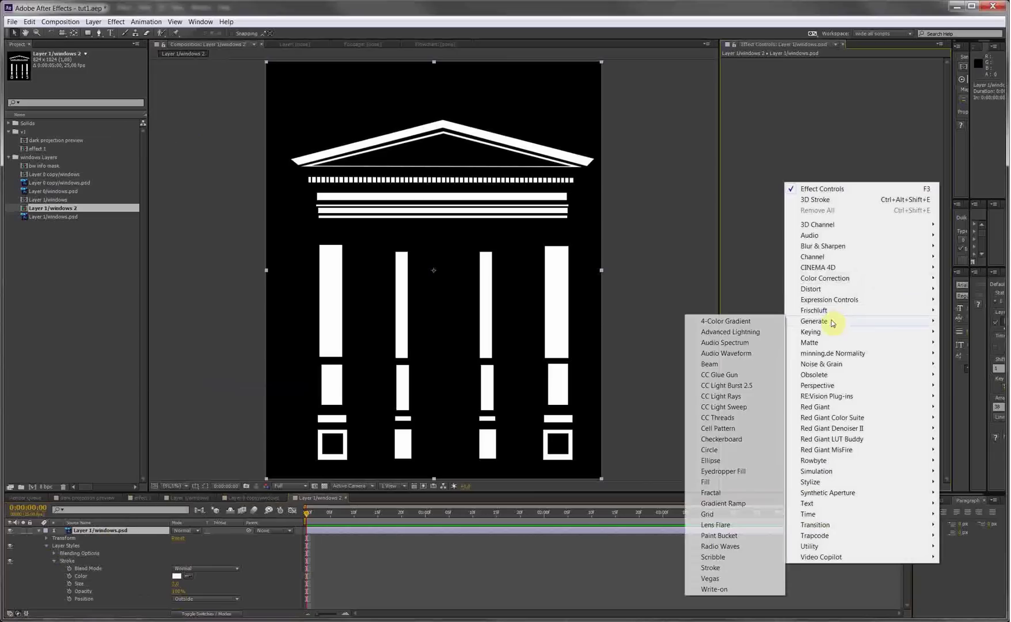
left_click(715, 482)
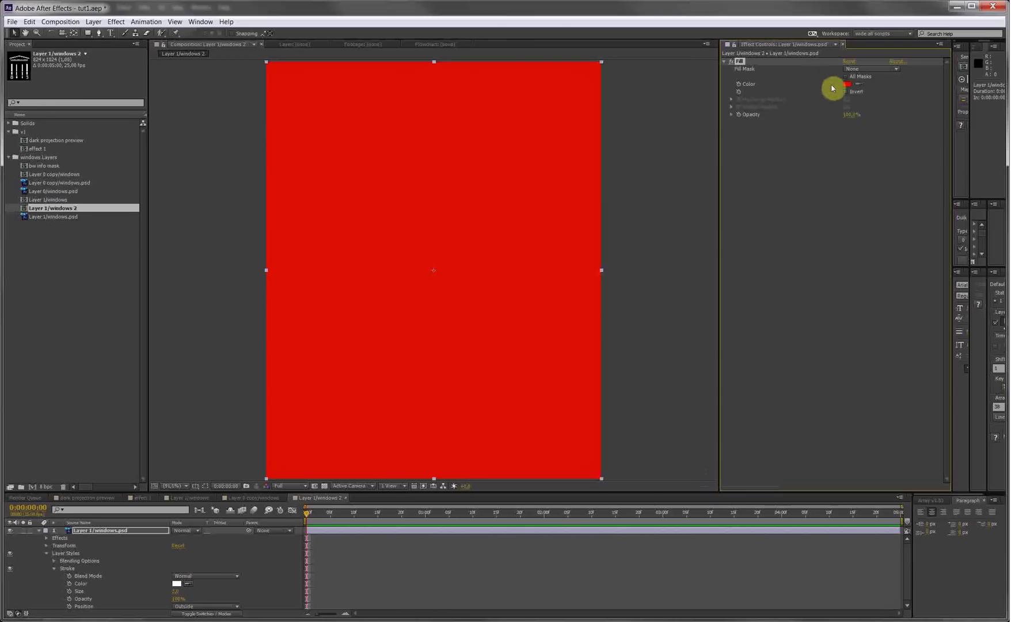
left_click(732, 62)
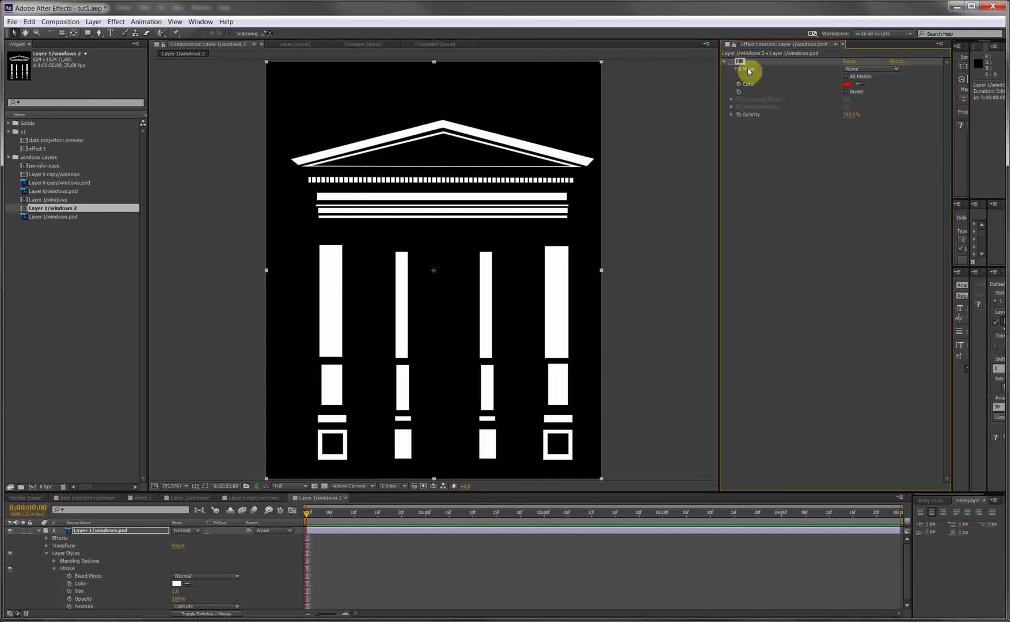
key("Delete")
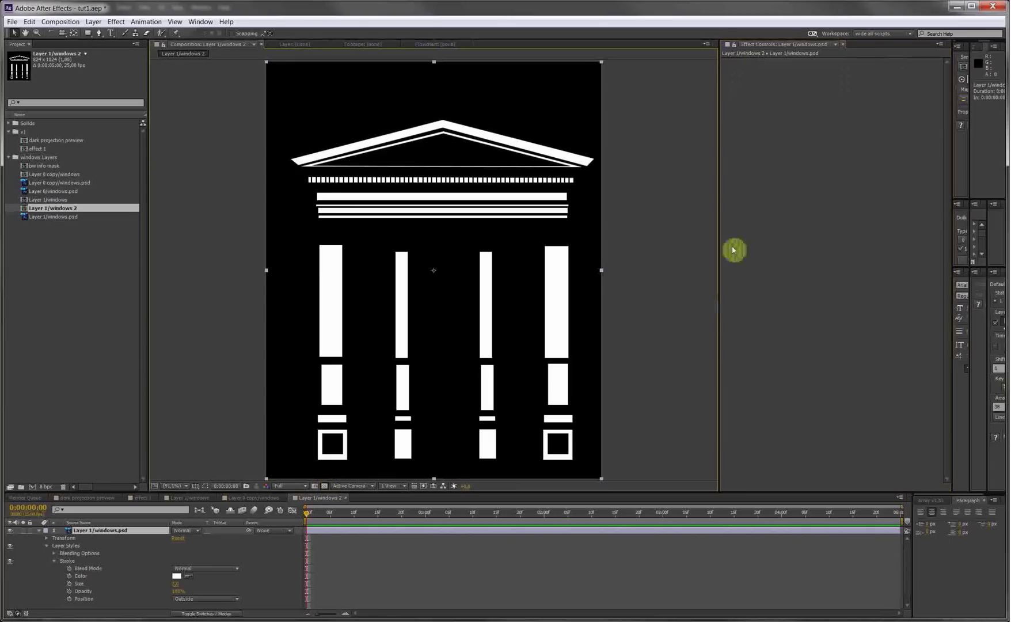
Step: Apply the Extract keying effect with Black Point raised to about 58, dropping the black background
right_click(767, 211)
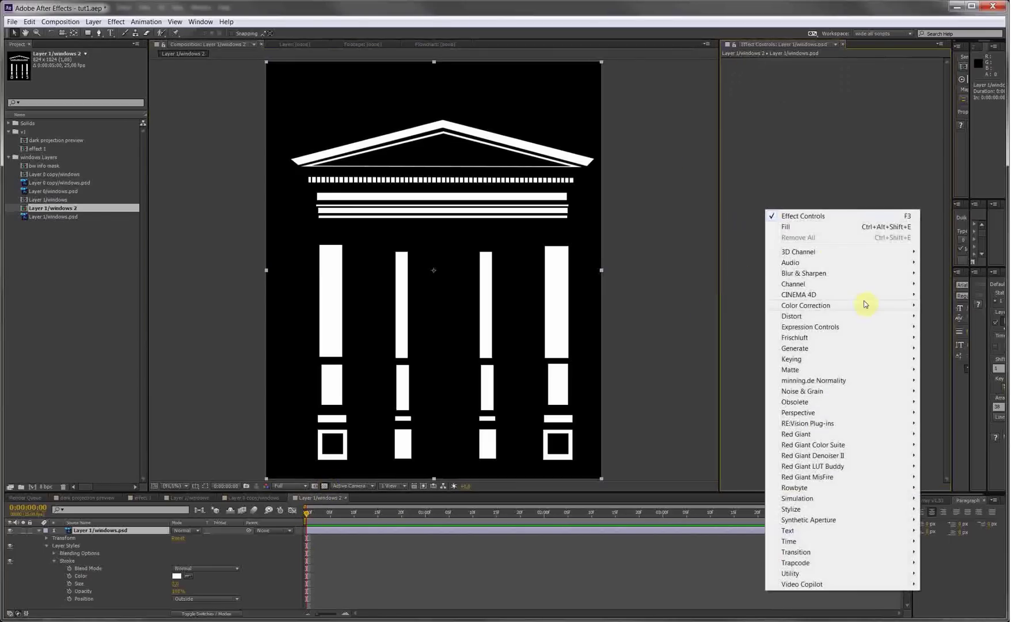
mouse_move(820, 361)
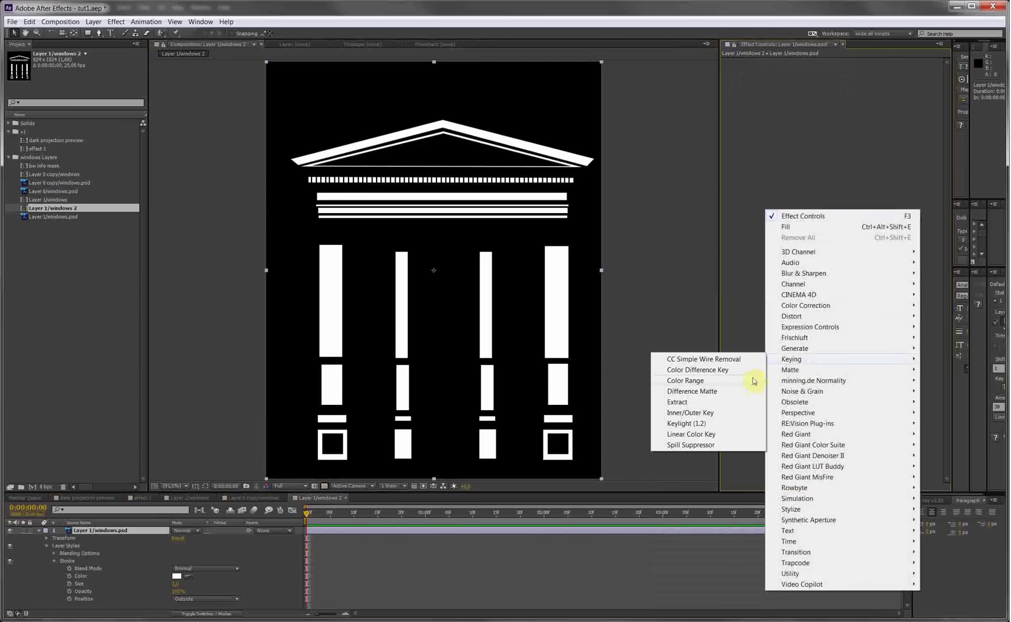
left_click(694, 407)
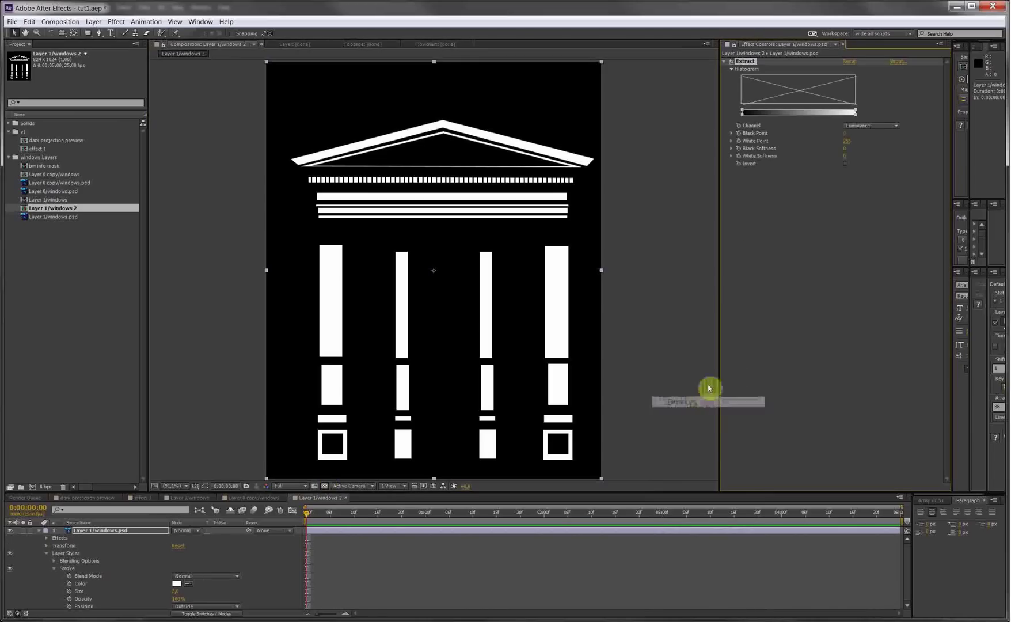
left_click_drag(743, 113, 767, 113)
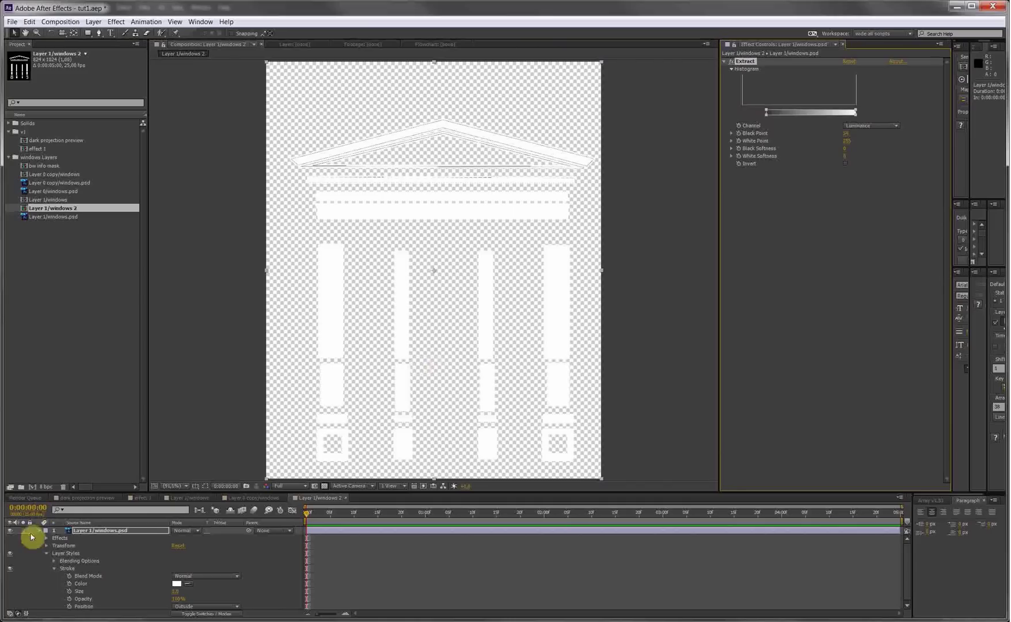
Step: Delete the Stroke layer style and the Layer Styles group
left_click(67, 569)
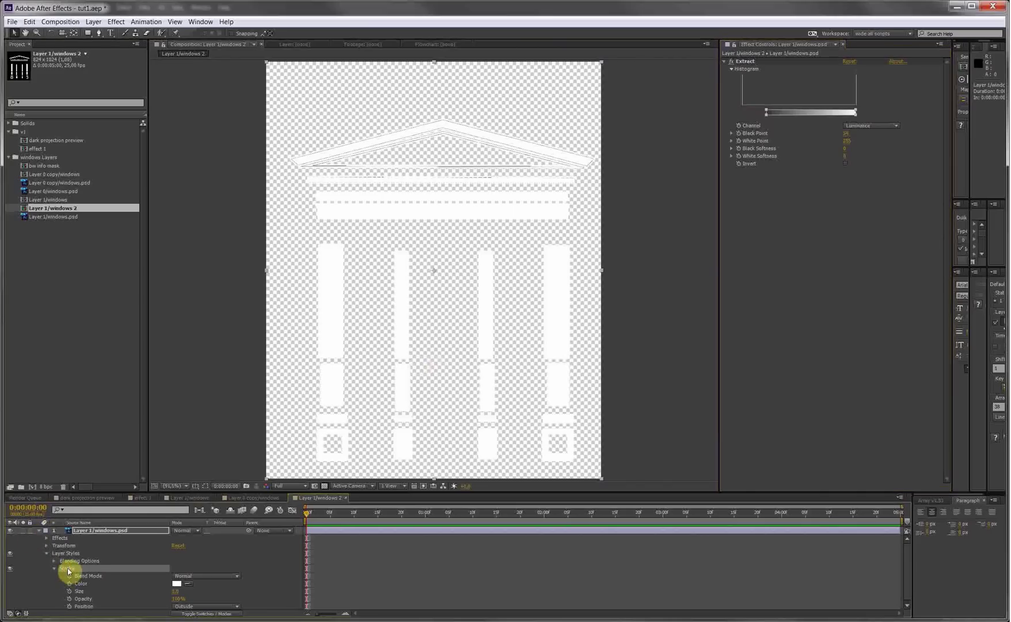
key("Delete")
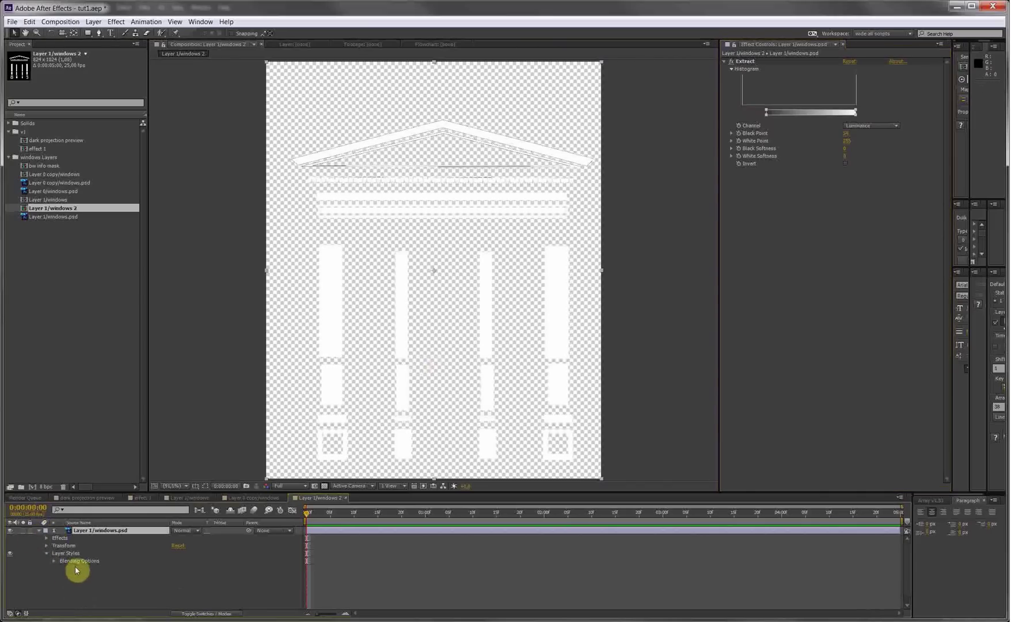
left_click(68, 553)
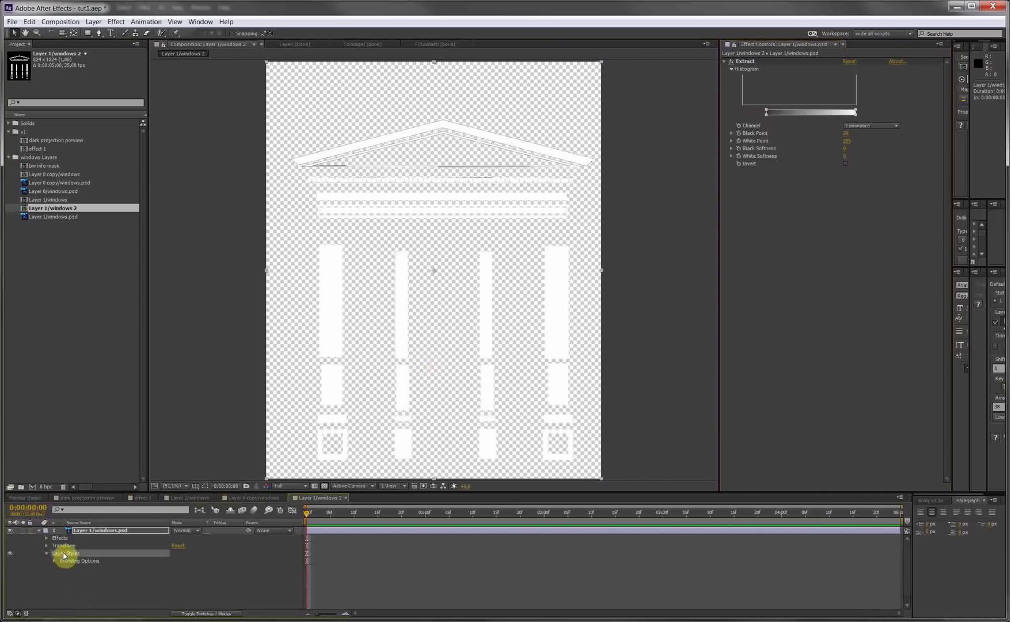
key("Delete")
Step: Add a null object and pre-compose it with the windows layer as 'alpha bw ingfo'
right_click(77, 558)
mouse_move(119, 456)
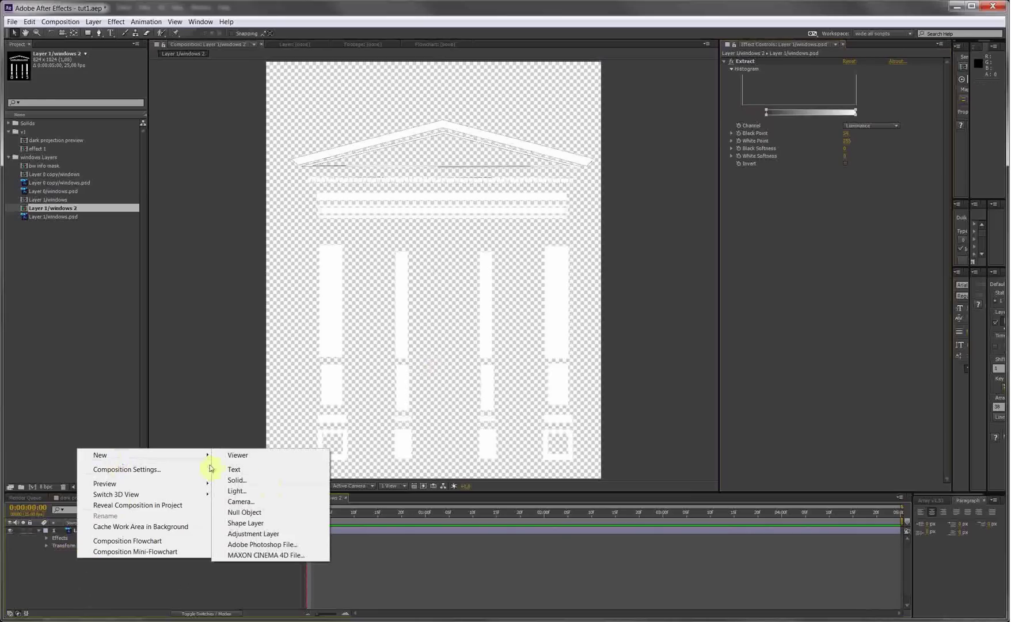
left_click(260, 513)
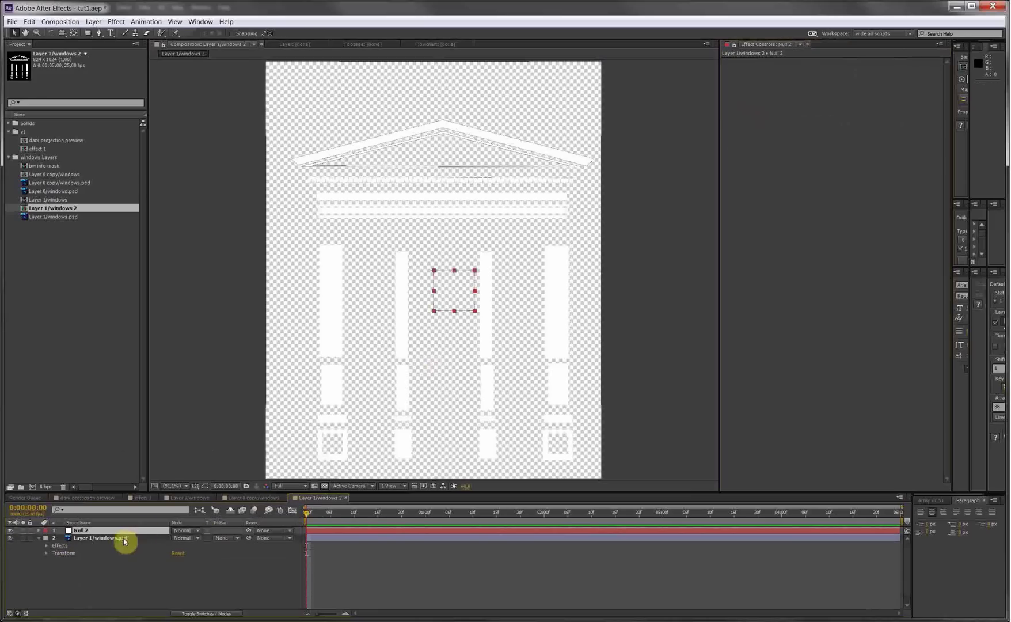
left_click(120, 538, "ctrl")
key("ctrl+shift+c")
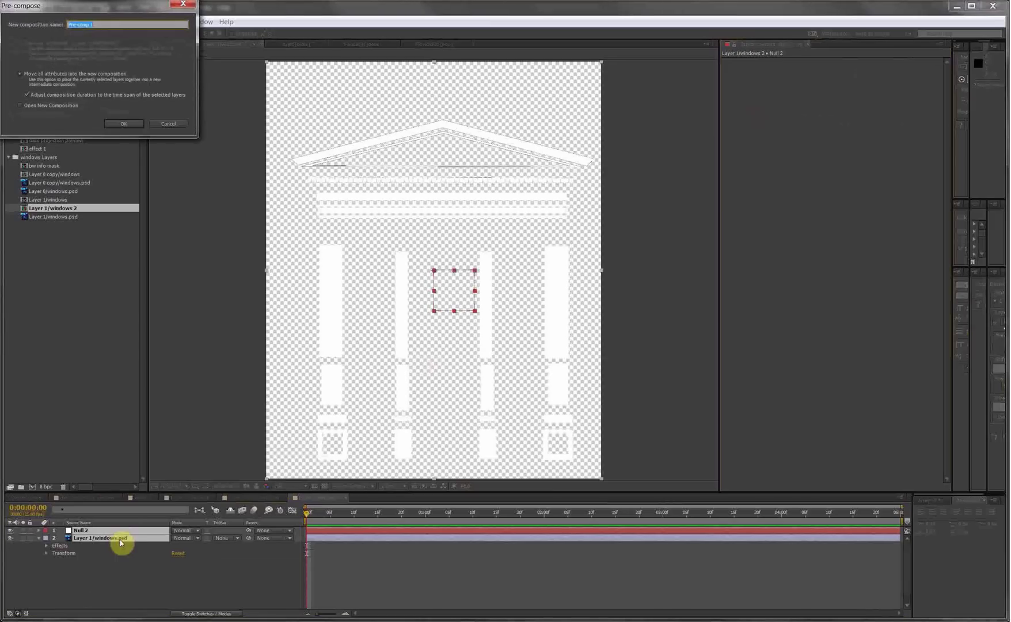
type("alpha bw ingfo")
key("Return")
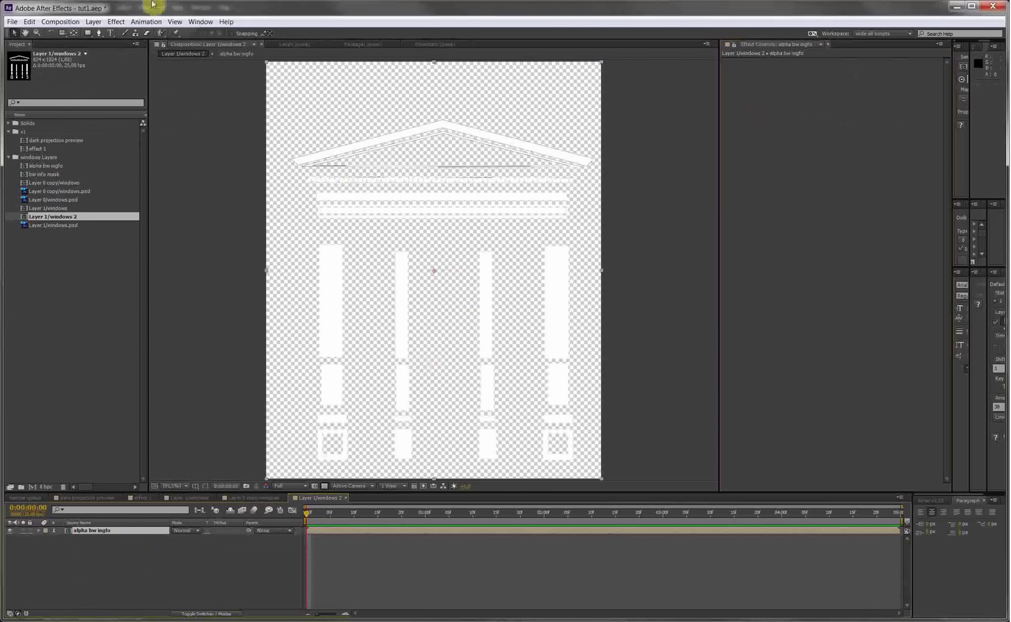
Step: Give the facade layer a white Stroke layer style
left_click(93, 21)
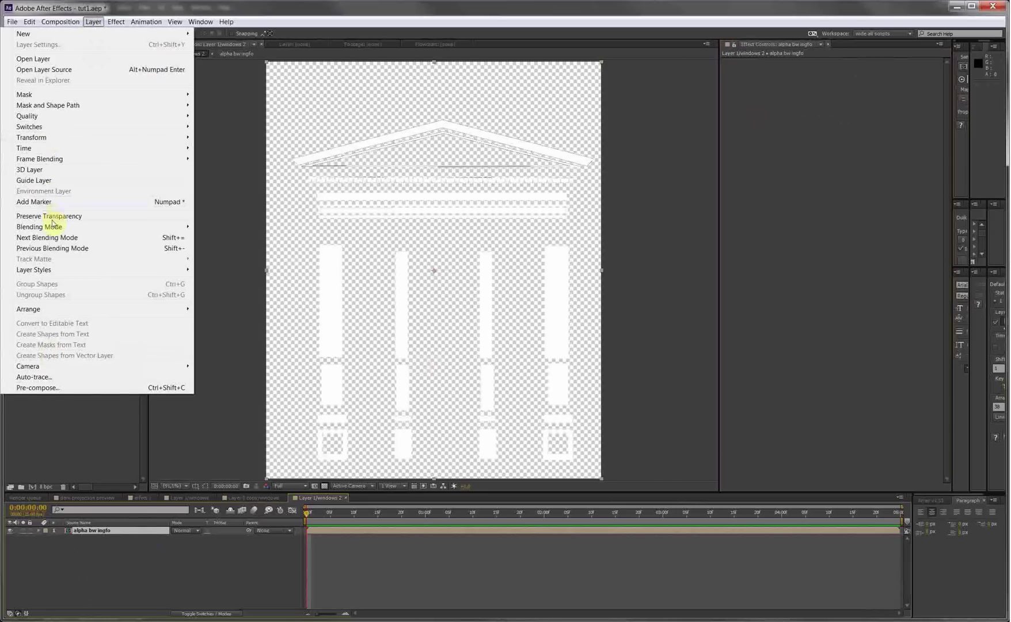
mouse_move(181, 269)
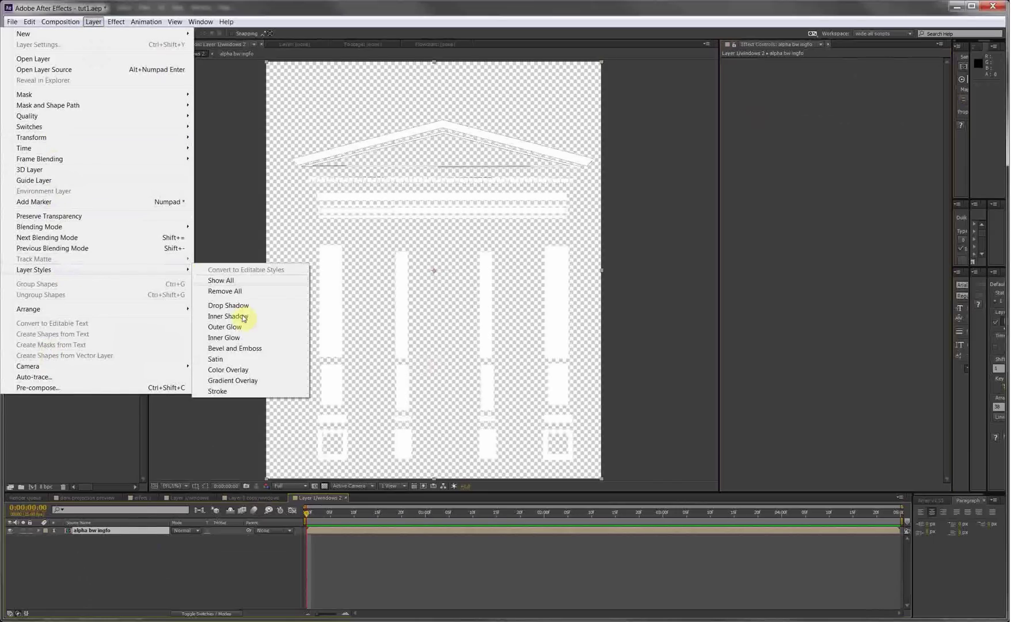
left_click(218, 392)
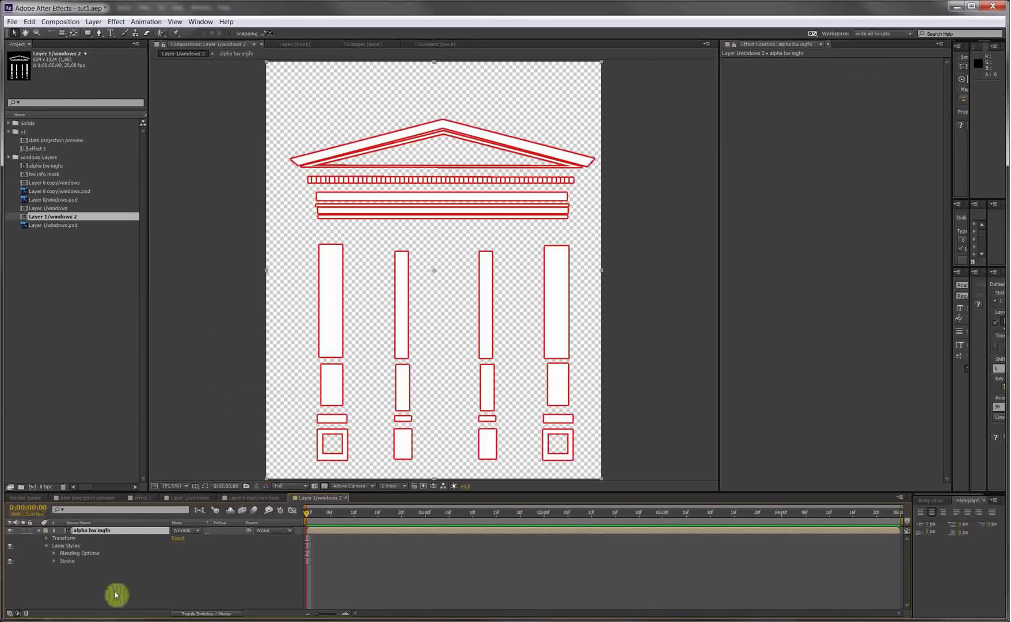
left_click(55, 562)
left_click(176, 576)
left_click_drag(64, 111, 10, 22)
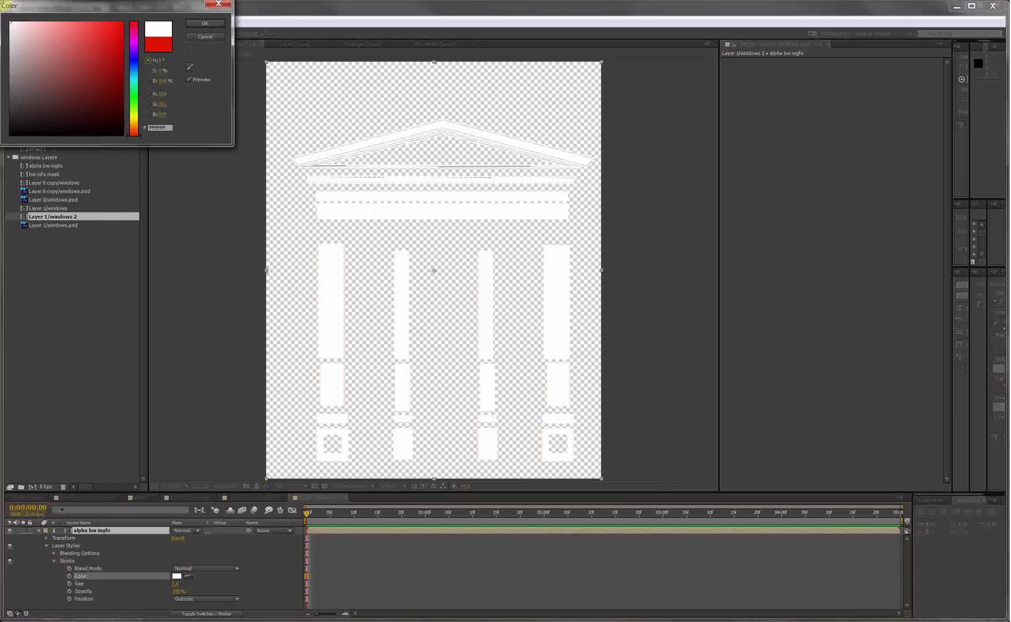
left_click(206, 24)
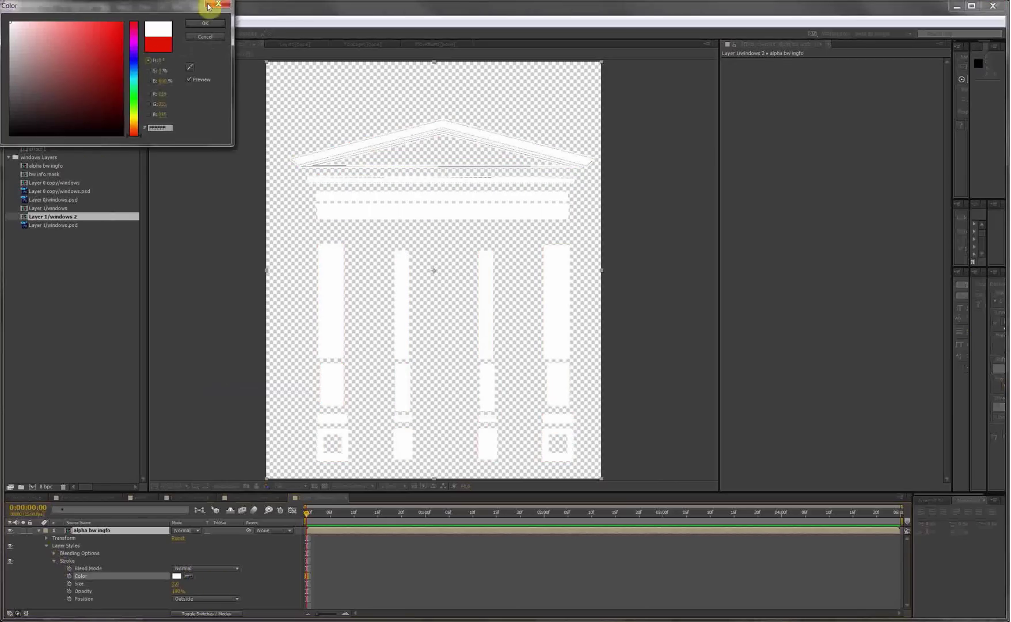
Step: Add a black Fill effect to the facade layer and show the background as black
right_click(773, 177)
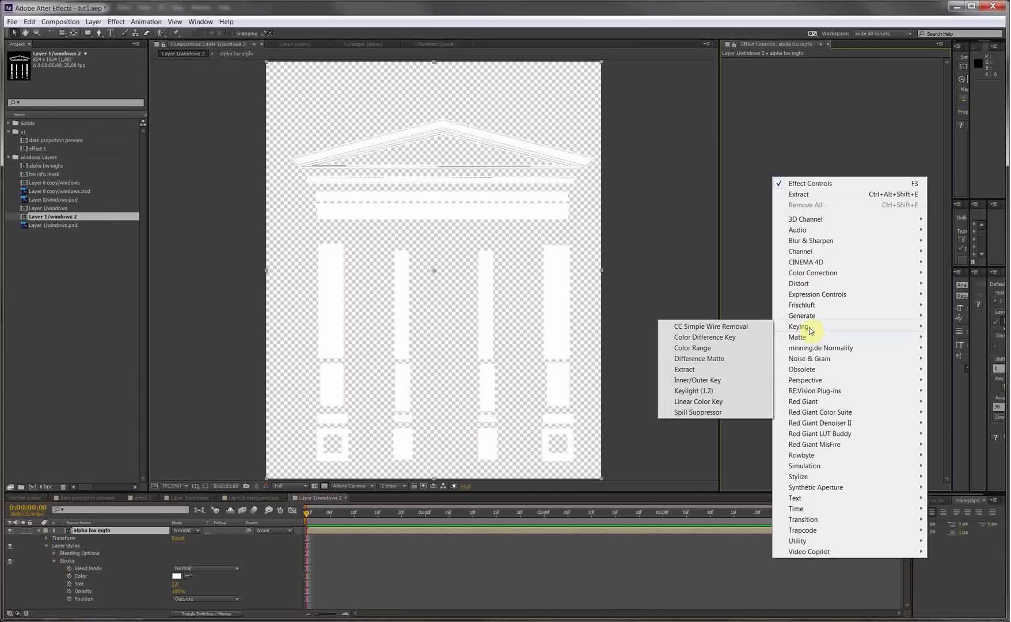
mouse_move(801, 321)
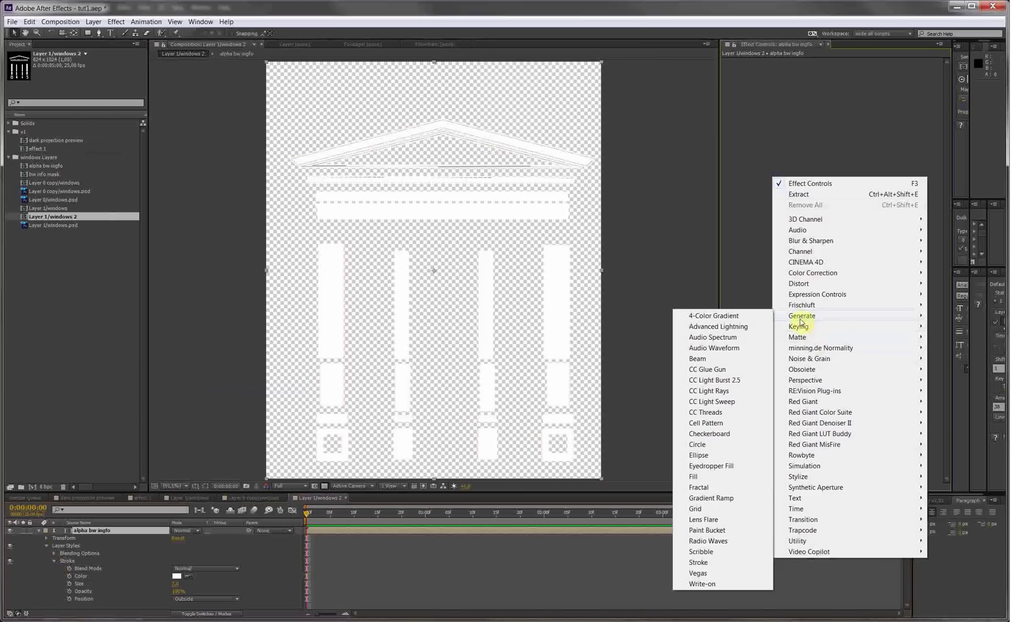
left_click(704, 480)
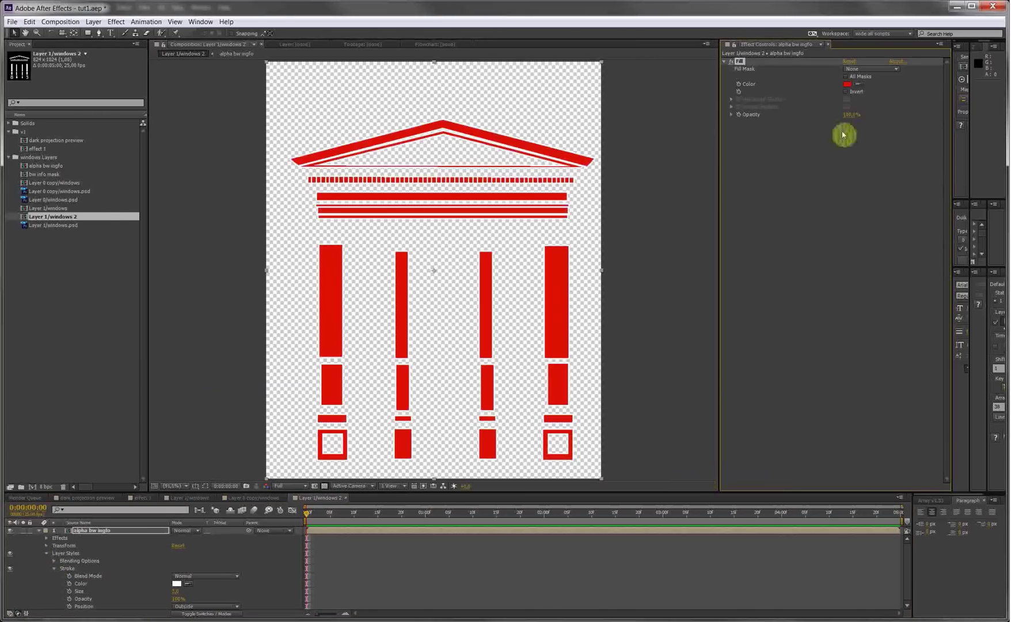
left_click(848, 84)
left_click_drag(118, 100, 113, 150)
left_click(209, 27)
left_click(321, 487)
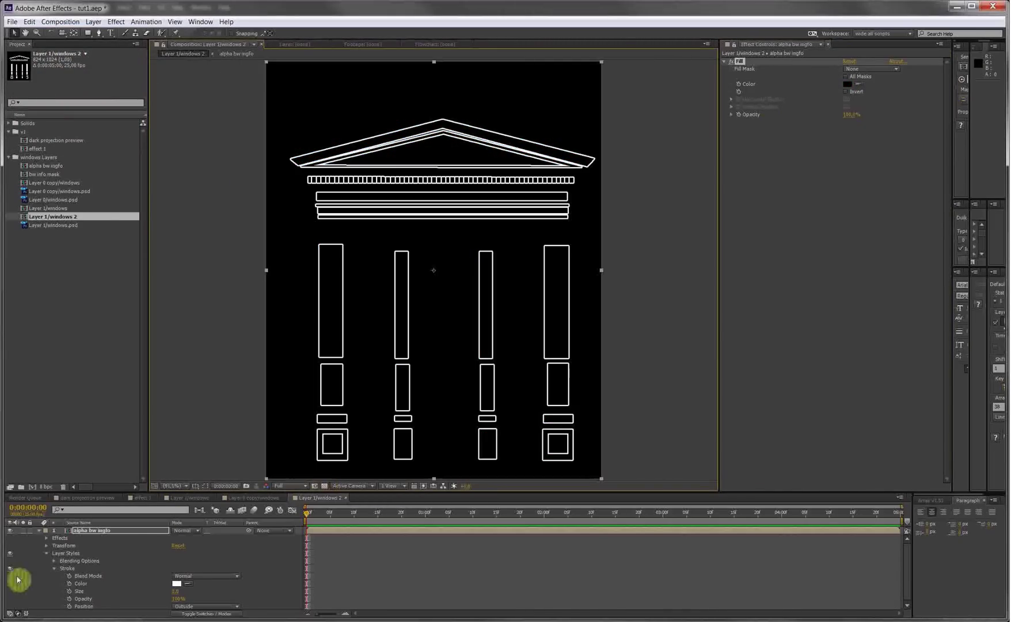
left_click(38, 532)
left_click(99, 561)
Step: Create a new black solid layer in the composition
right_click(99, 560)
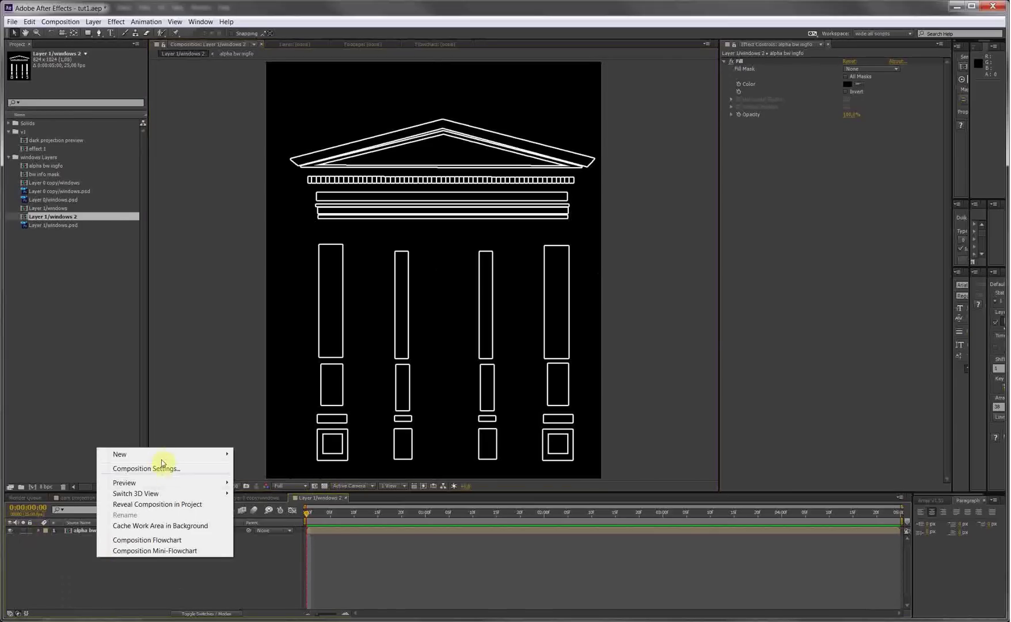
mouse_move(165, 460)
left_click(265, 480)
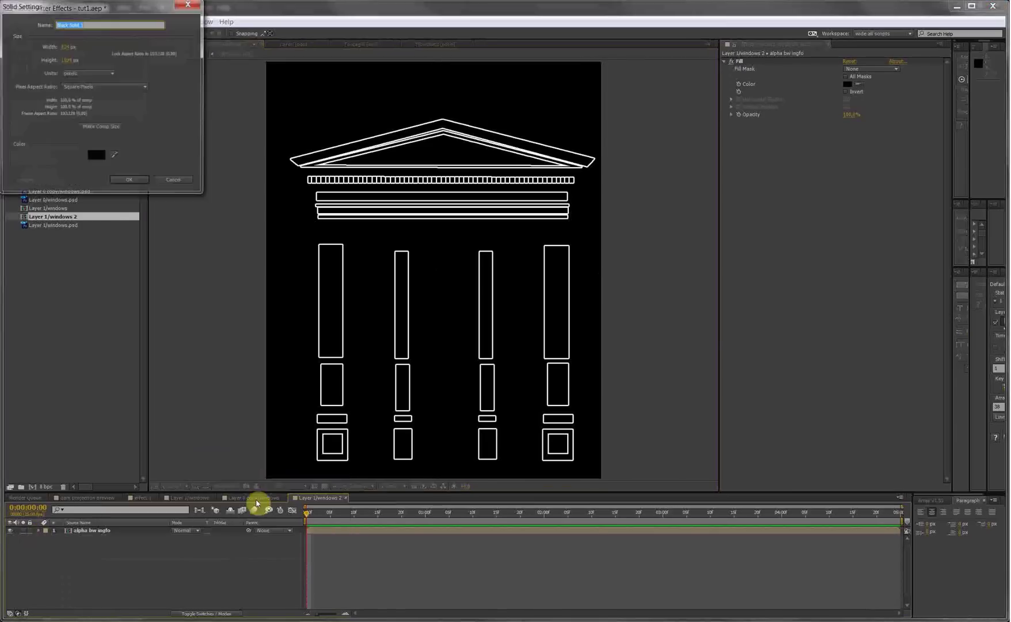
left_click(128, 182)
Step: Apply Fractal Noise to the solid, raising Contrast and lowering Brightness
right_click(763, 274)
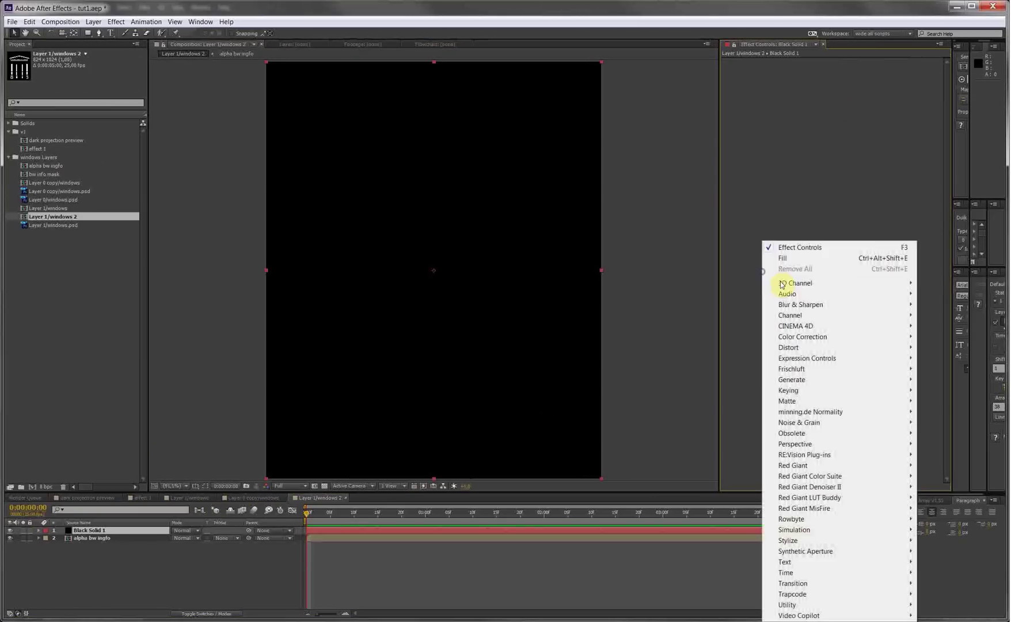
mouse_move(867, 404)
mouse_move(836, 466)
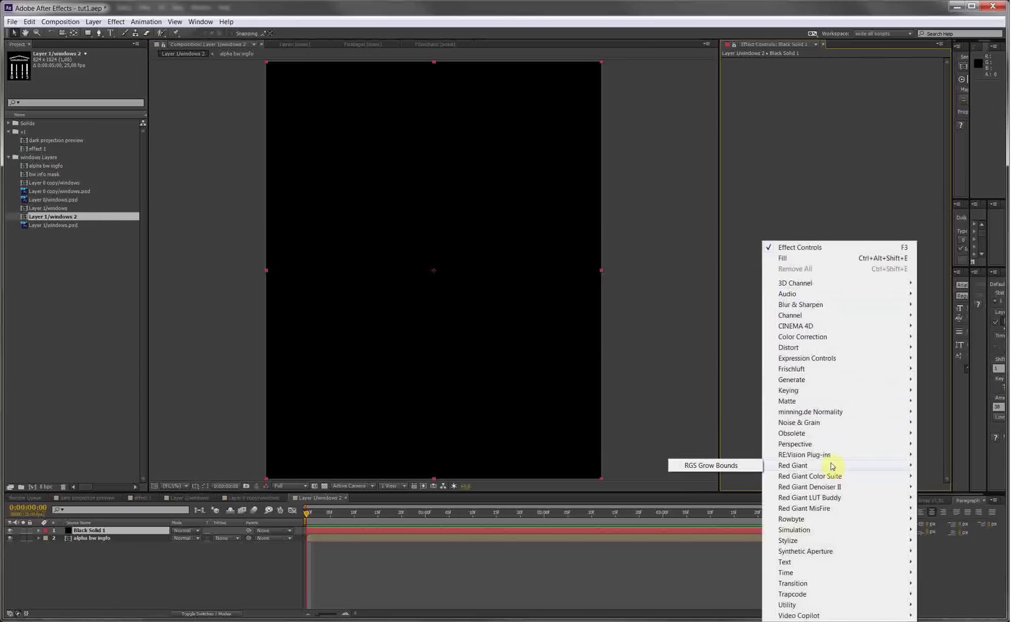
mouse_move(813, 426)
left_click(703, 445)
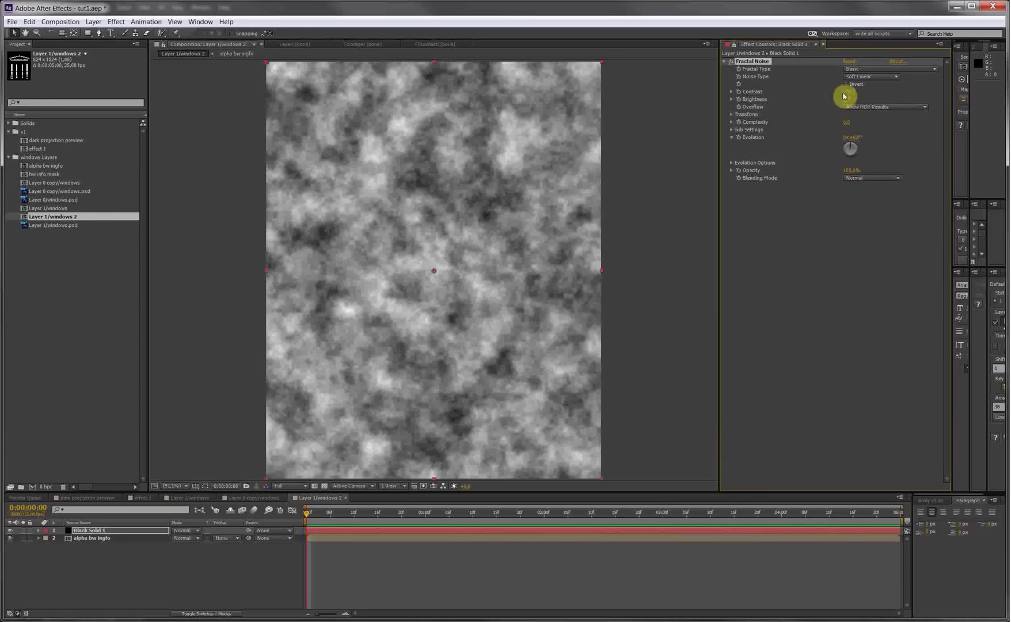
left_click_drag(850, 89, 929, 98)
left_click_drag(846, 98, 837, 103)
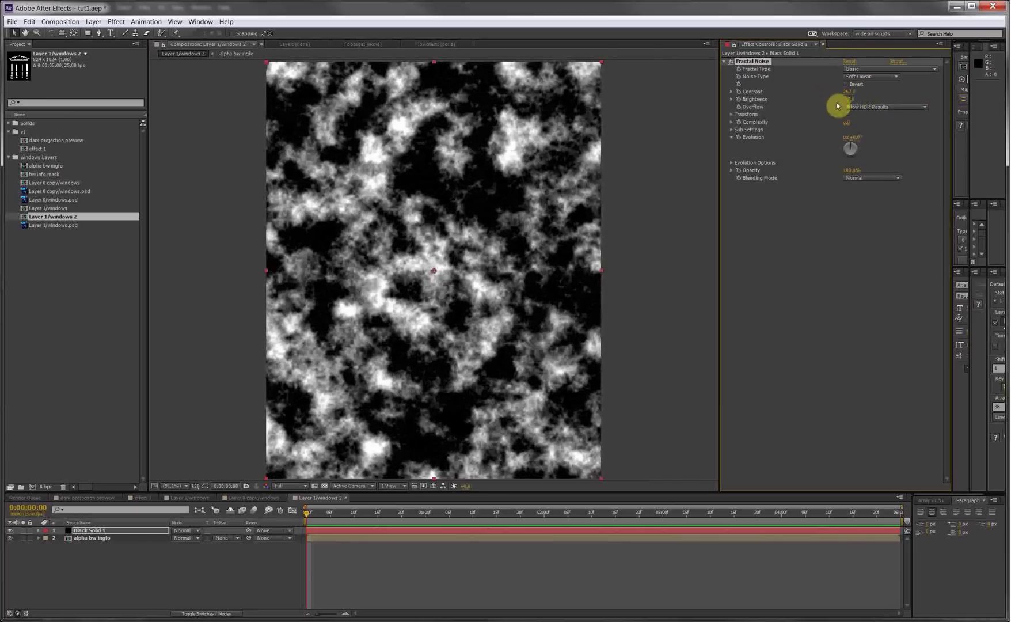
left_click(191, 530)
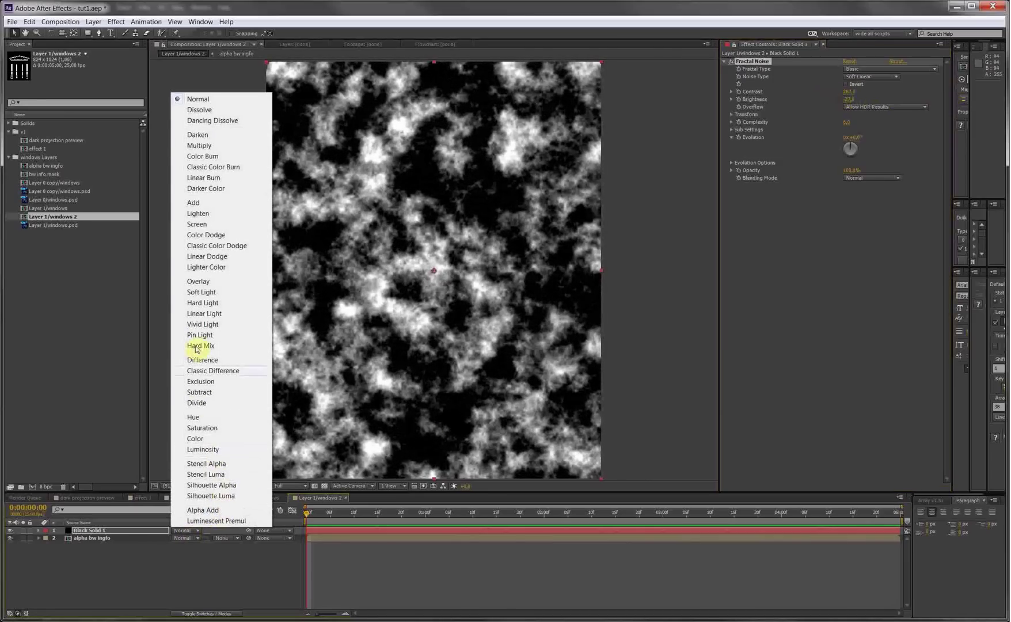
Step: Set the black solid to Stencil Luma and keyframe Evolution to one full revolution at the end
left_click(222, 476)
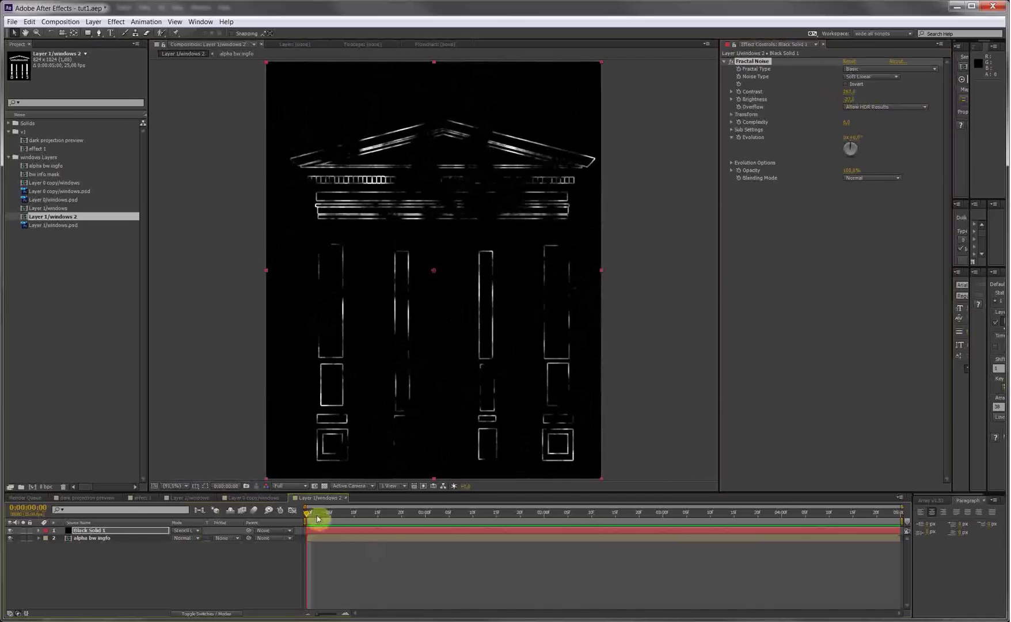
left_click(353, 533)
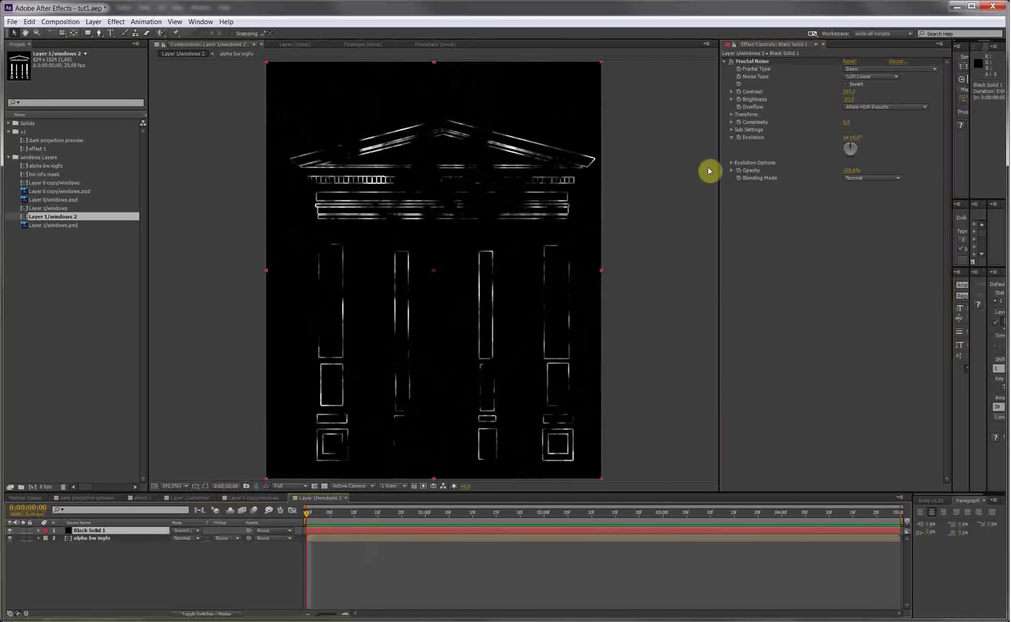
left_click(740, 139)
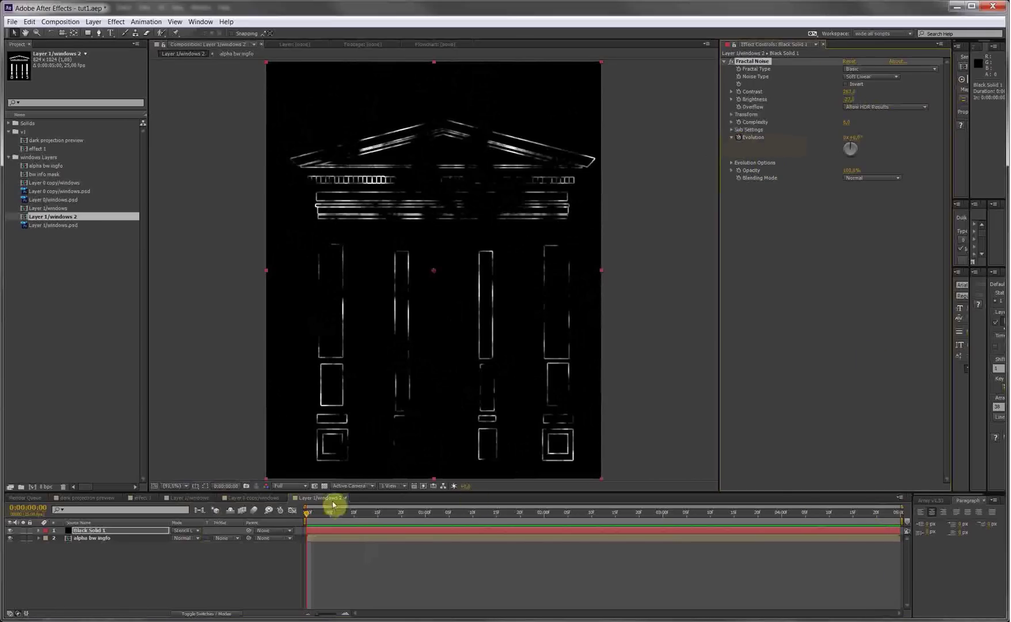
key("End")
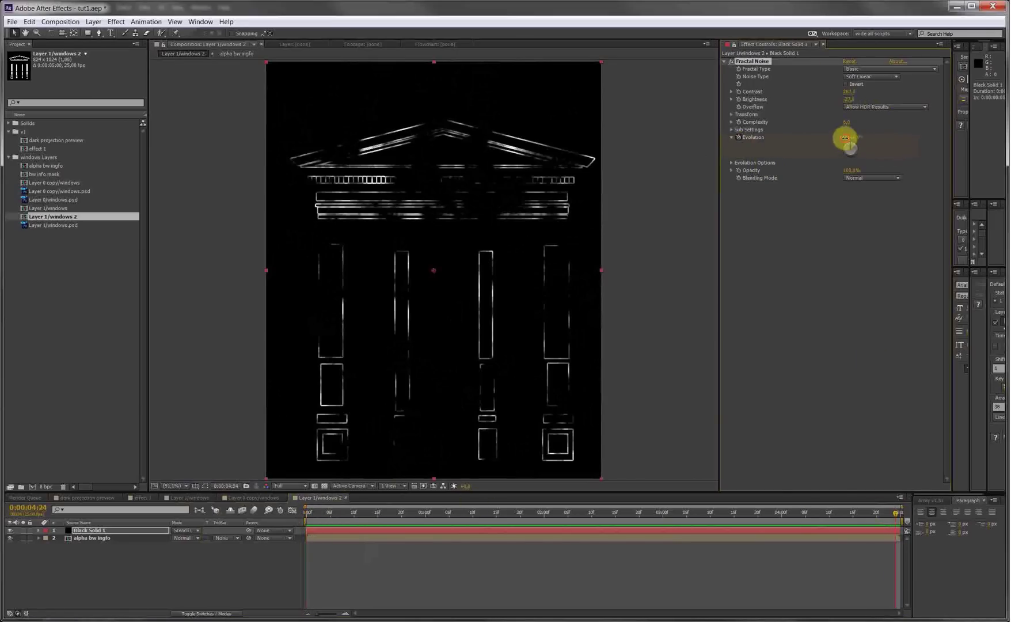
left_click_drag(845, 138, 878, 141)
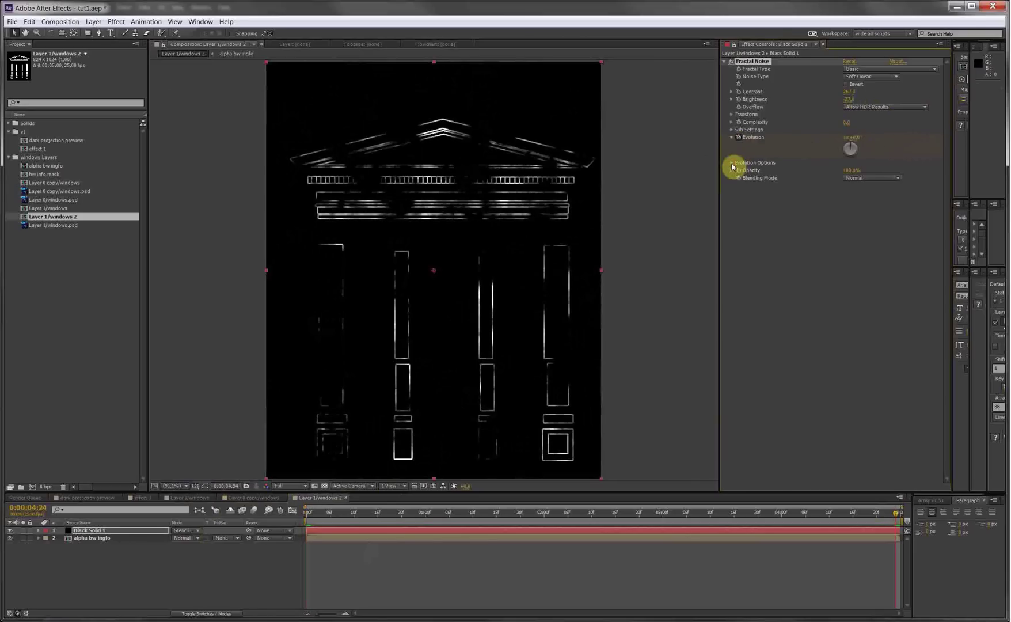
Step: Enable Cycle Evolution and preview the looping flicker from the start
left_click(733, 165)
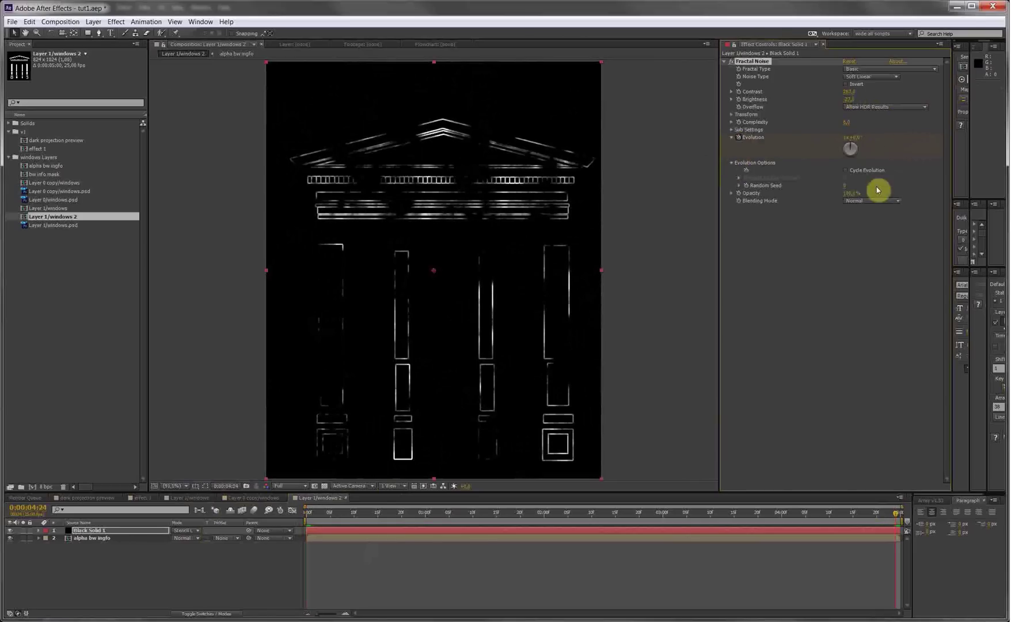
left_click(846, 171)
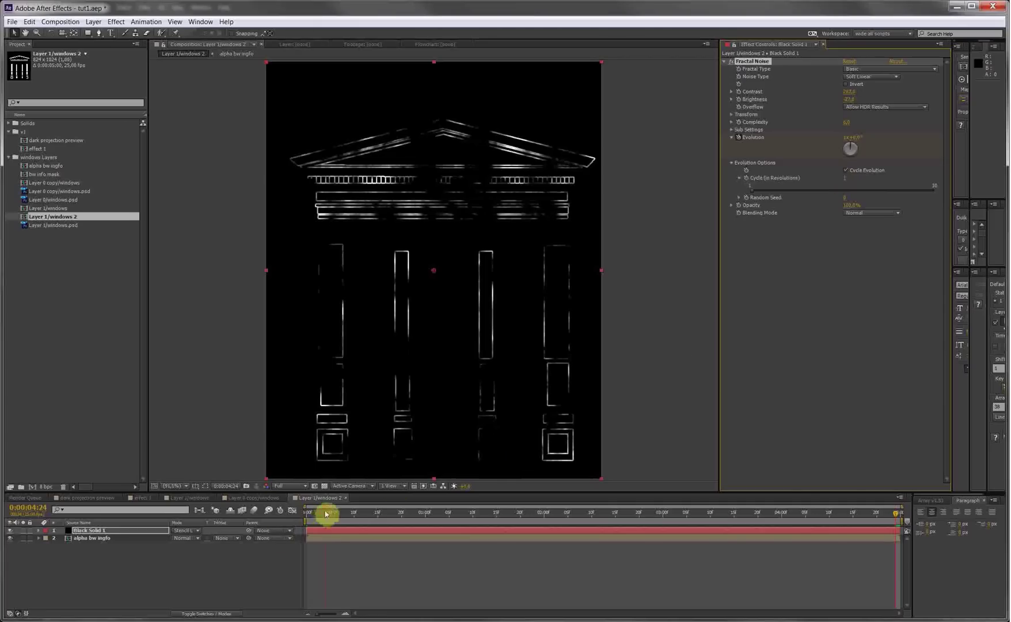
left_click_drag(328, 514, 298, 524)
key("KP_0")
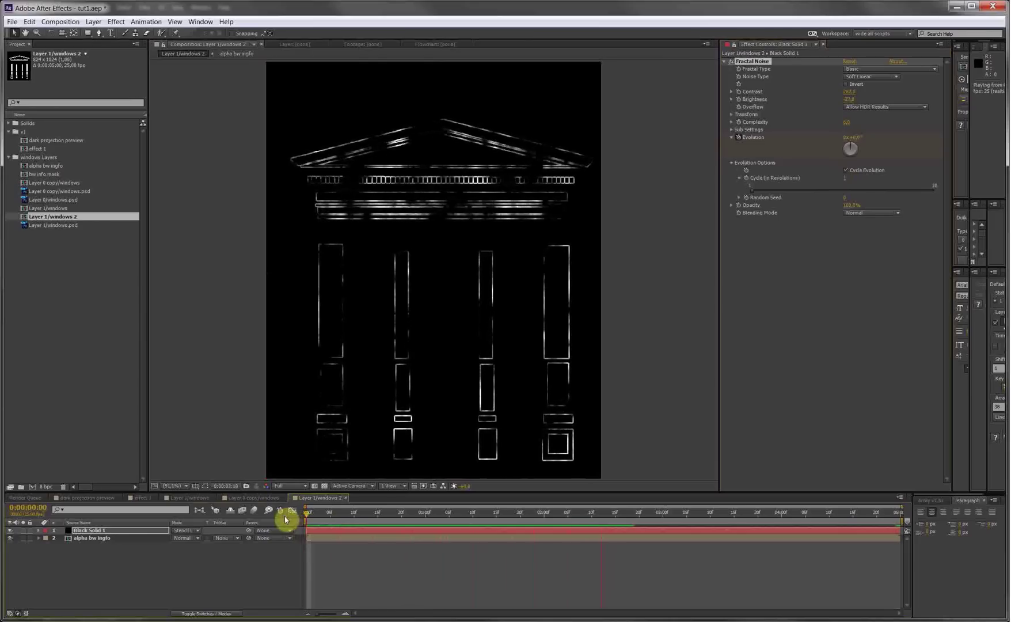
key("space")
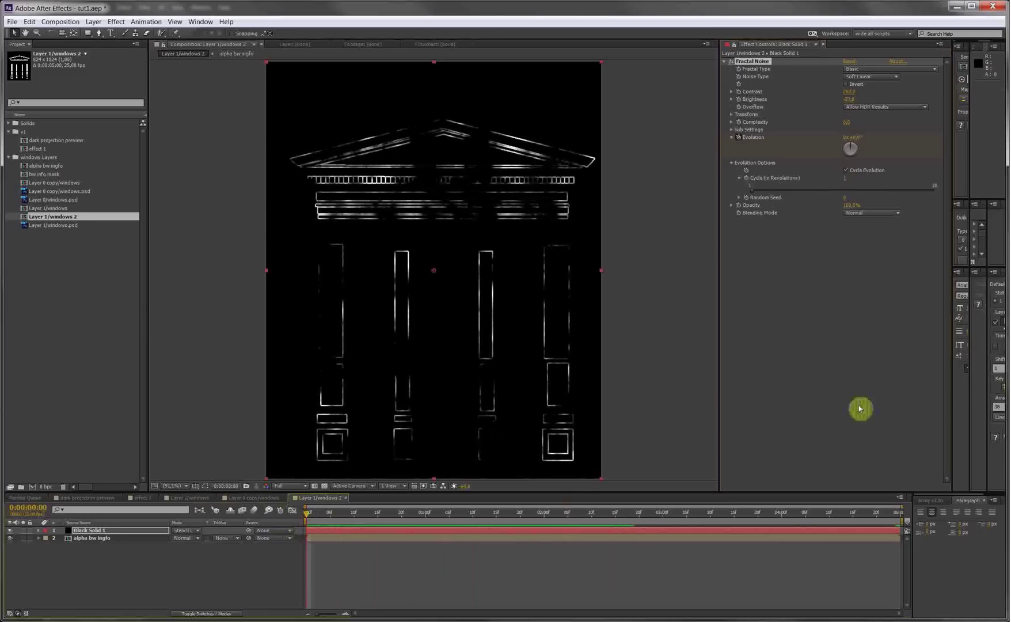
left_click(735, 120)
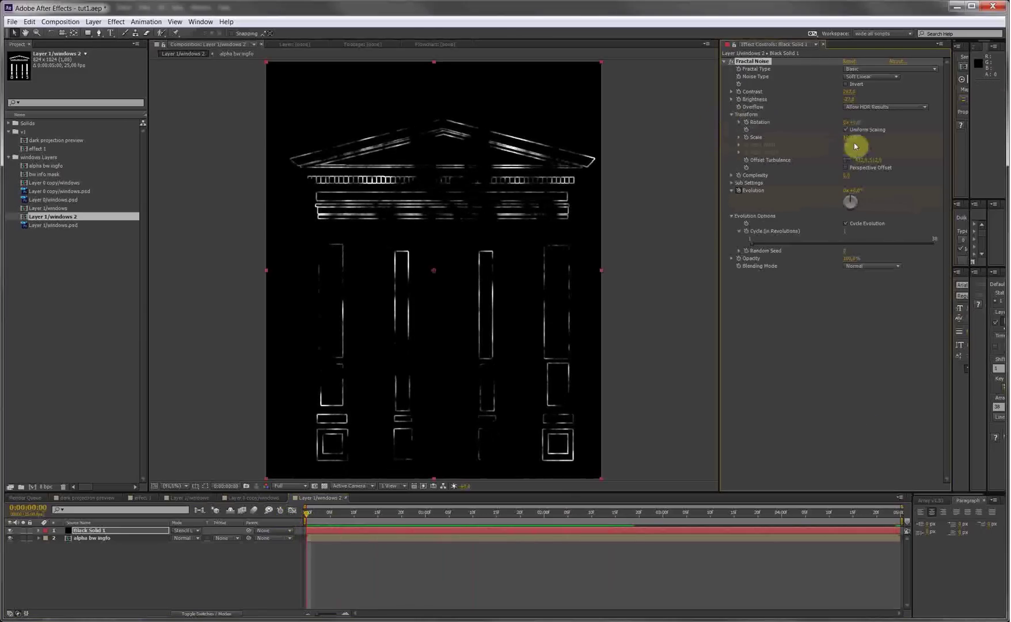
left_click_drag(861, 140, 924, 128)
left_click_drag(849, 92, 974, 84)
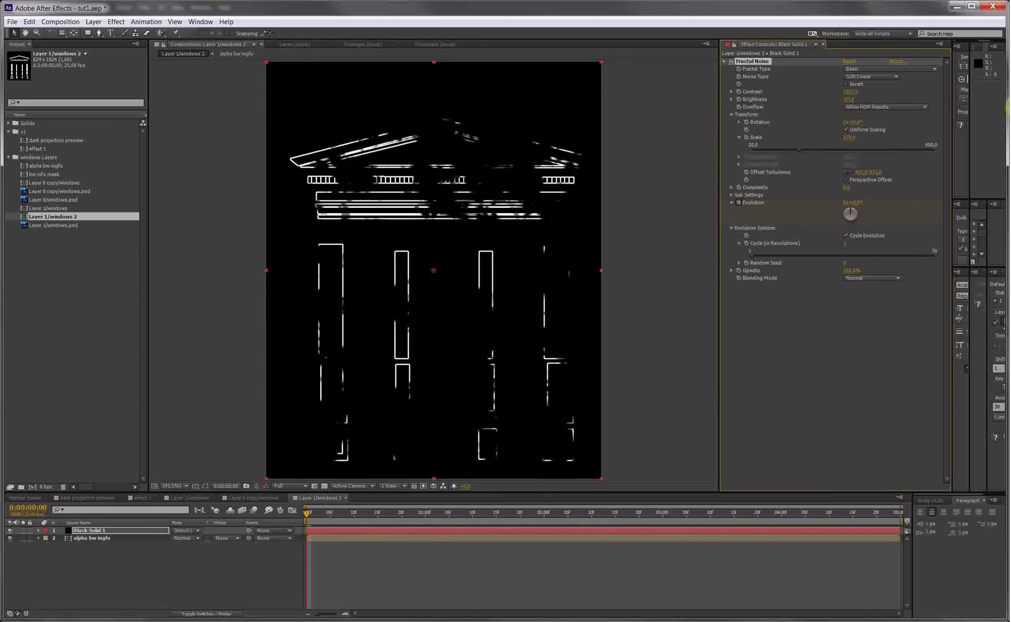
left_click_drag(851, 93, 936, 107)
left_click_drag(849, 99, 775, 103)
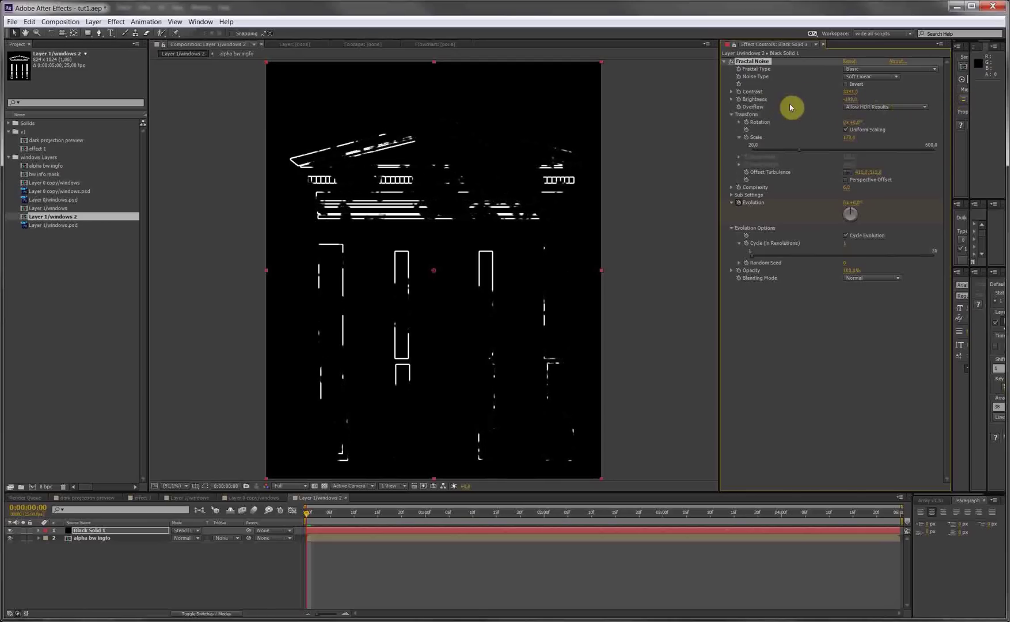
key("KP_0")
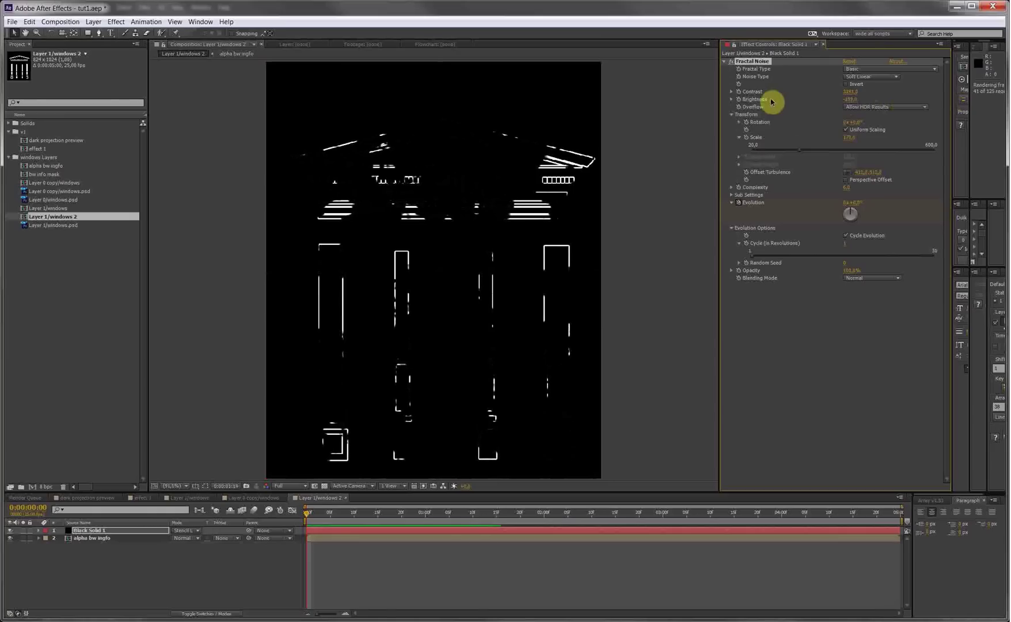
left_click(57, 228)
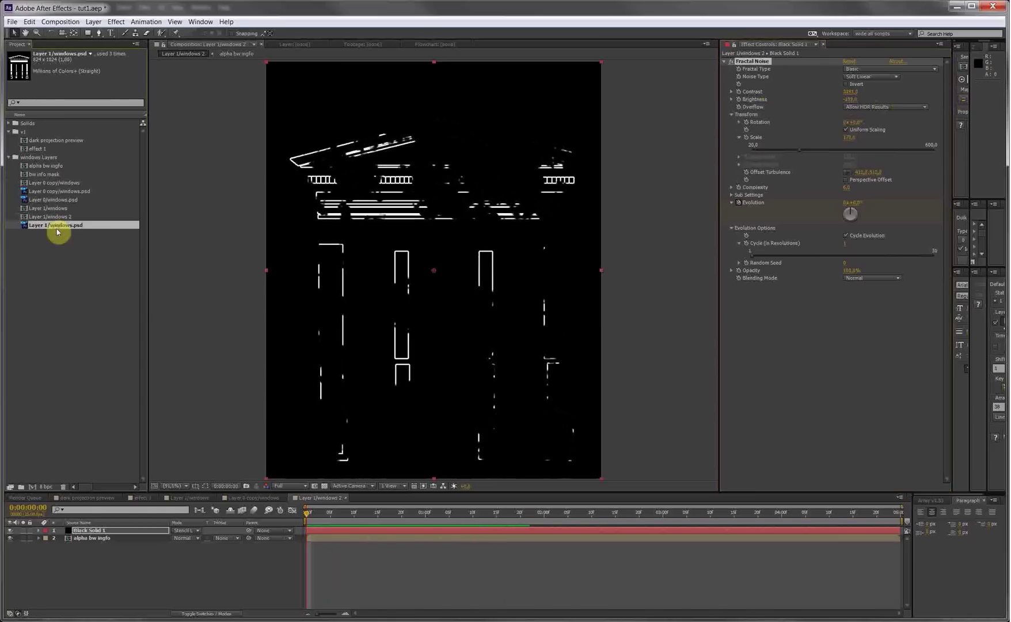
Step: Open the dark projection preview comp, select effect 1, and scrub to where glow outlines appear
left_click(252, 499)
left_click(75, 498)
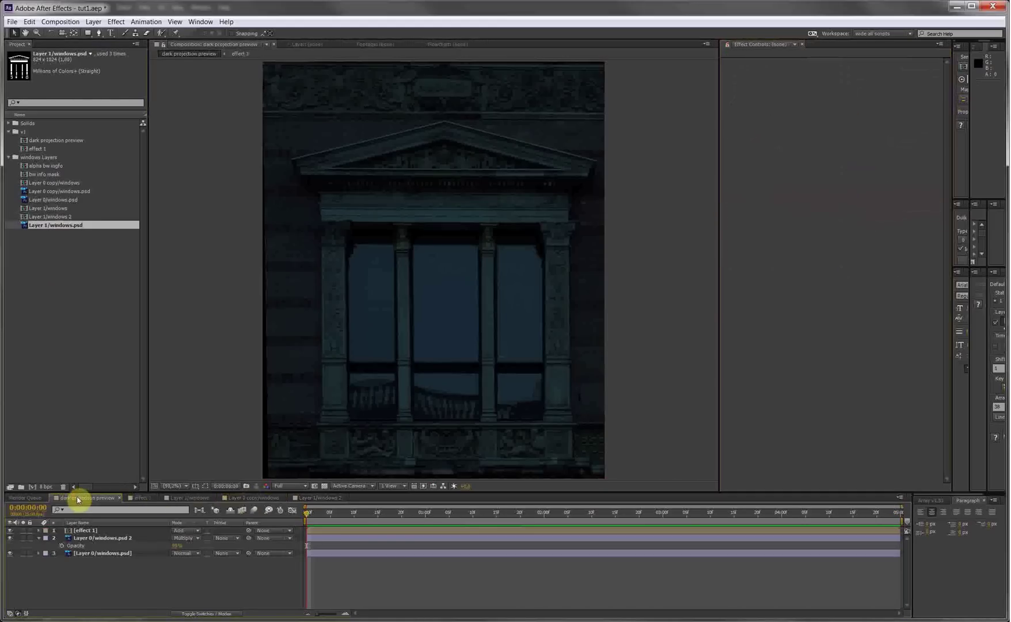
left_click(86, 530)
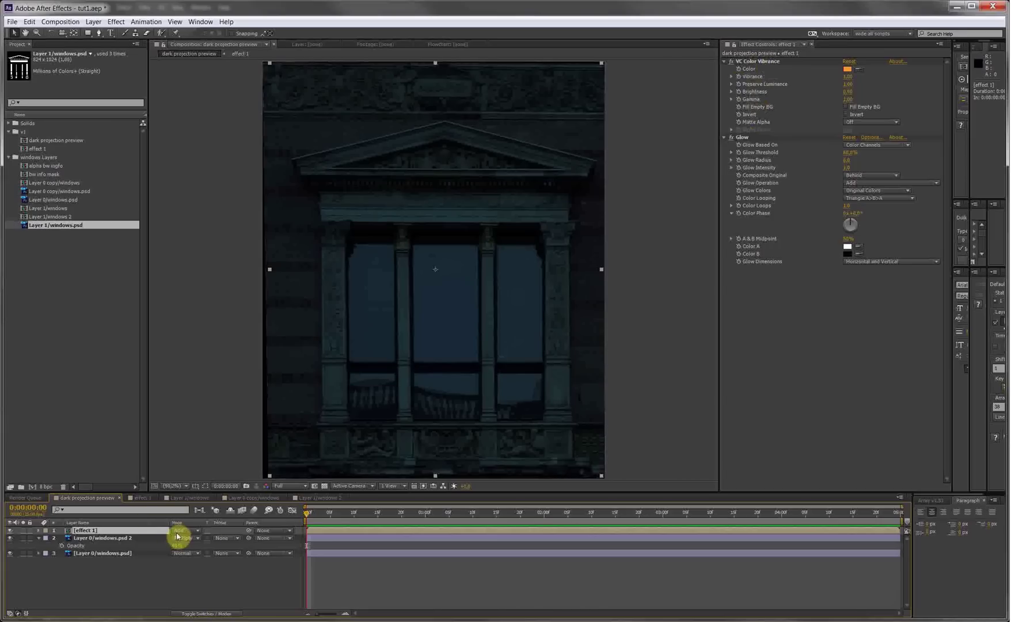
left_click_drag(308, 515, 543, 503)
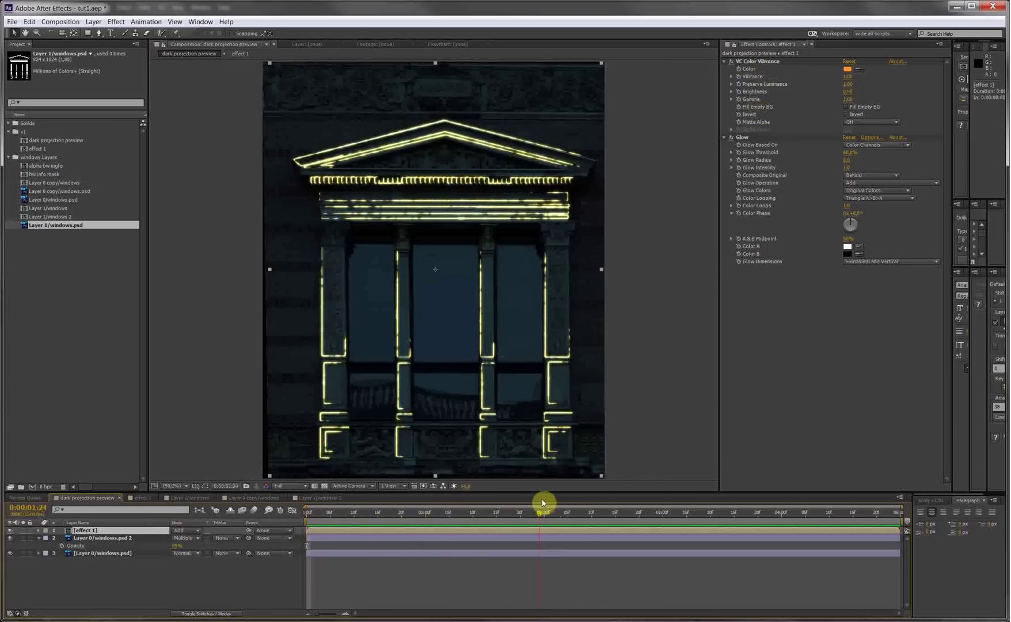
left_click(42, 165)
Step: Replace the effect 1 layer's source with bw info mask and test toggling Glow and Color Vibrance
left_click(35, 175)
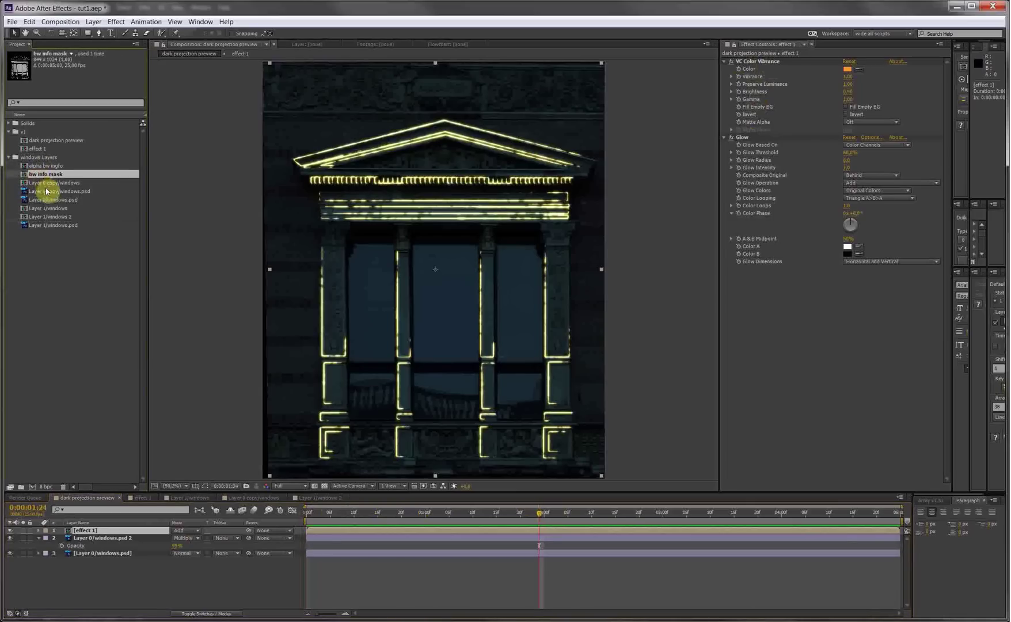
left_click_drag(44, 179, 81, 534)
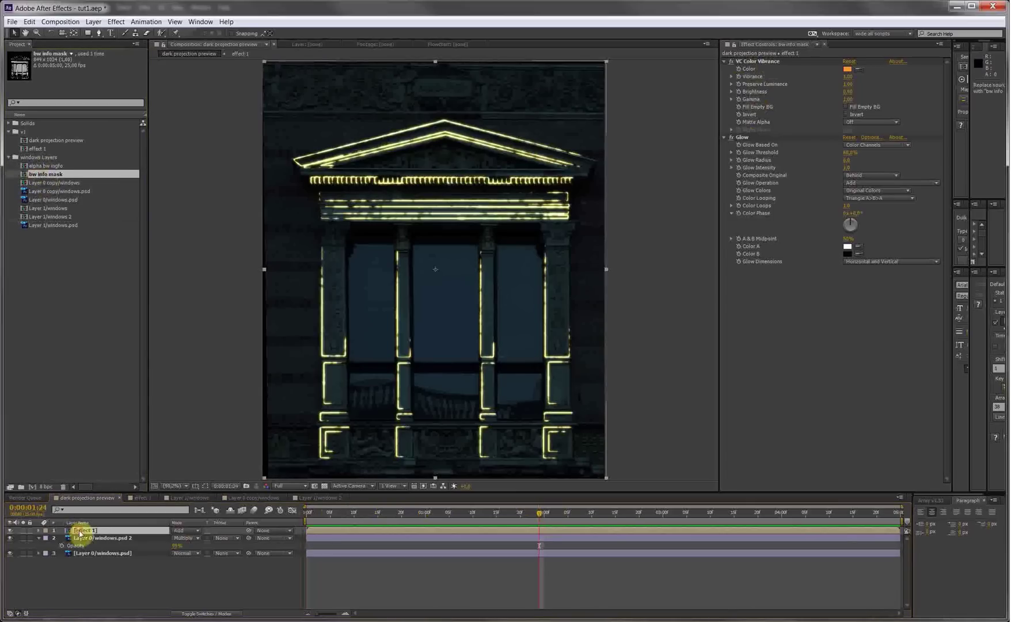
left_click_drag(88, 530, 87, 531)
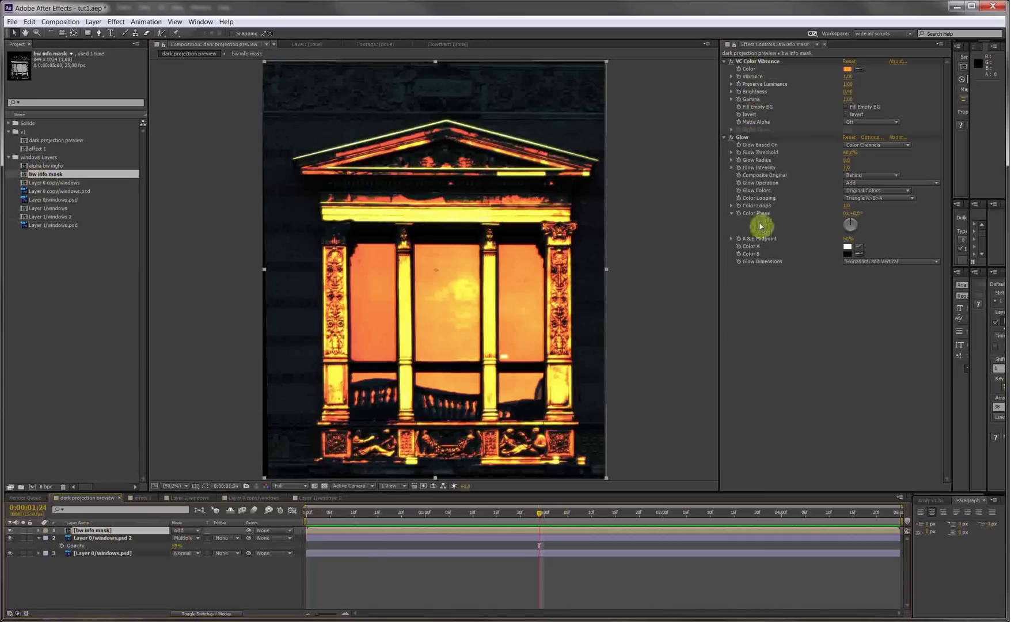
left_click(730, 138)
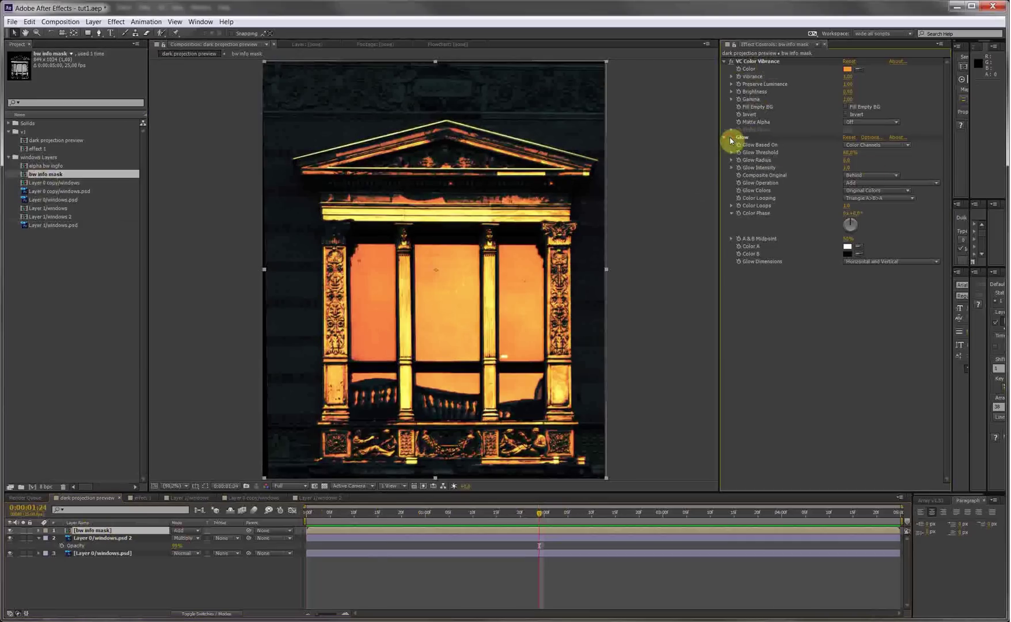
left_click(732, 62)
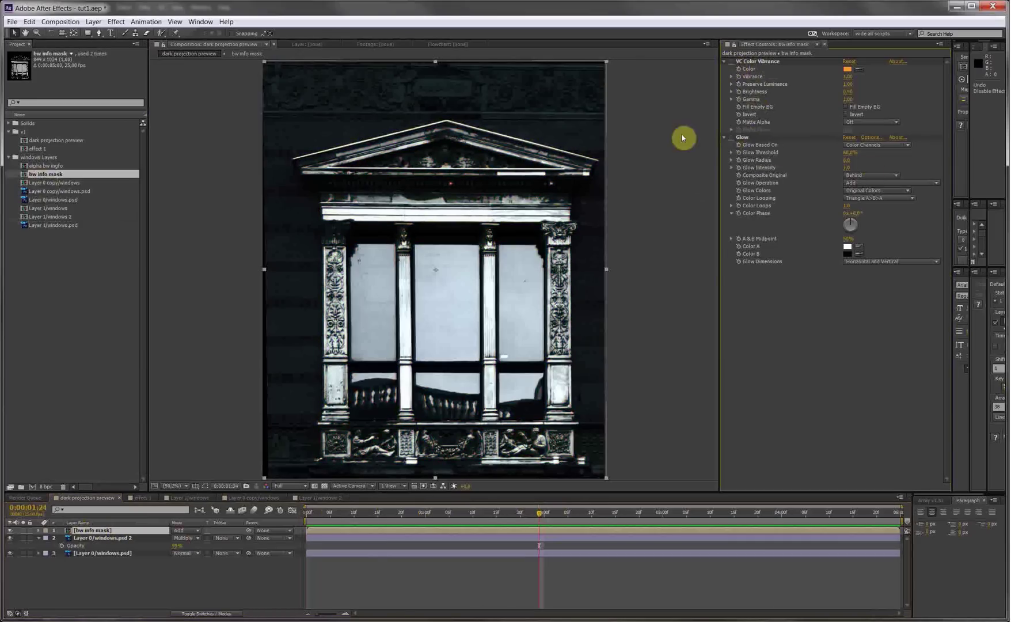
key("ctrl+z")
Step: Swap the top layer's source to Layer 0 copy/windows, re-enable Glow, and rewind to the start
left_click(45, 183)
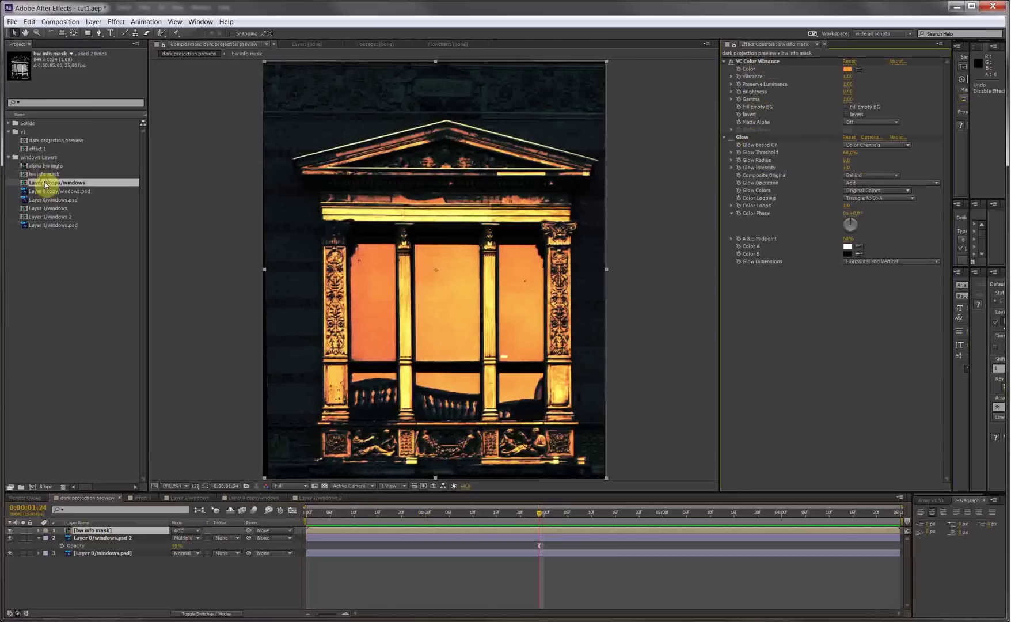
left_click_drag(45, 183, 86, 534)
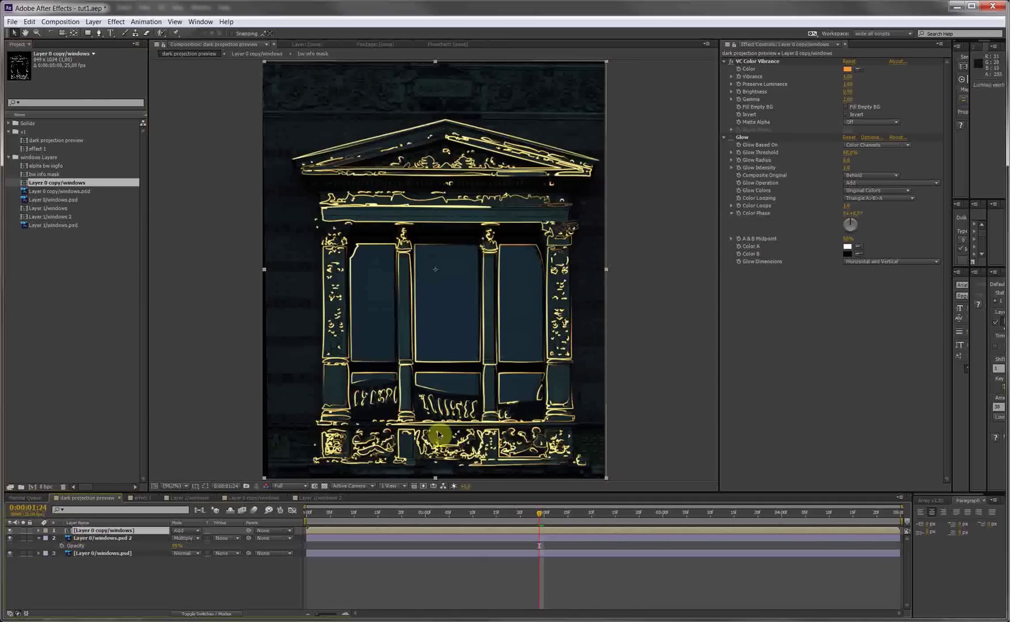
left_click(732, 138)
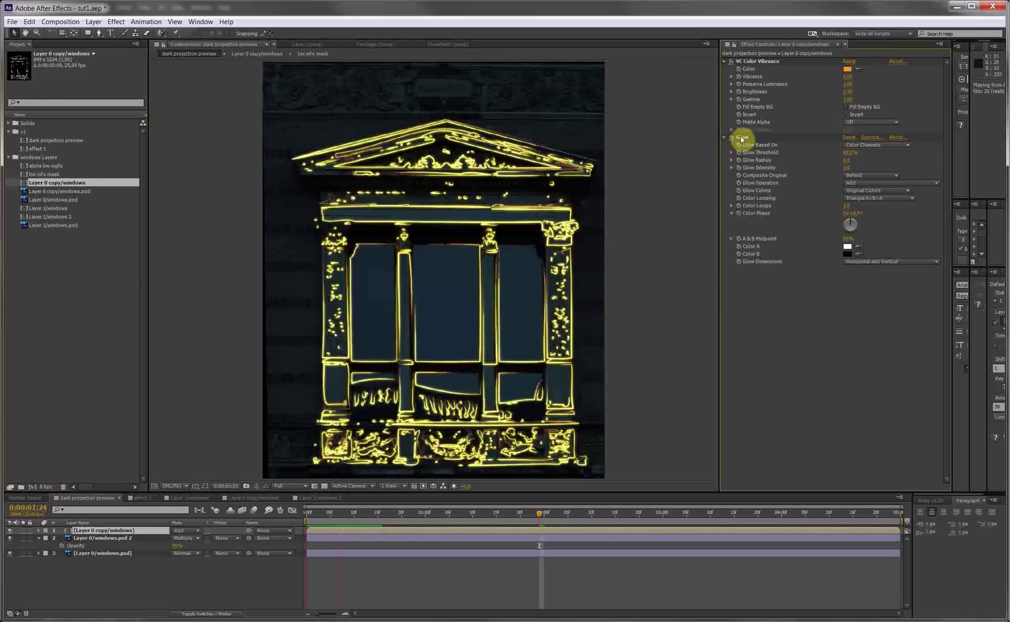
left_click(742, 139)
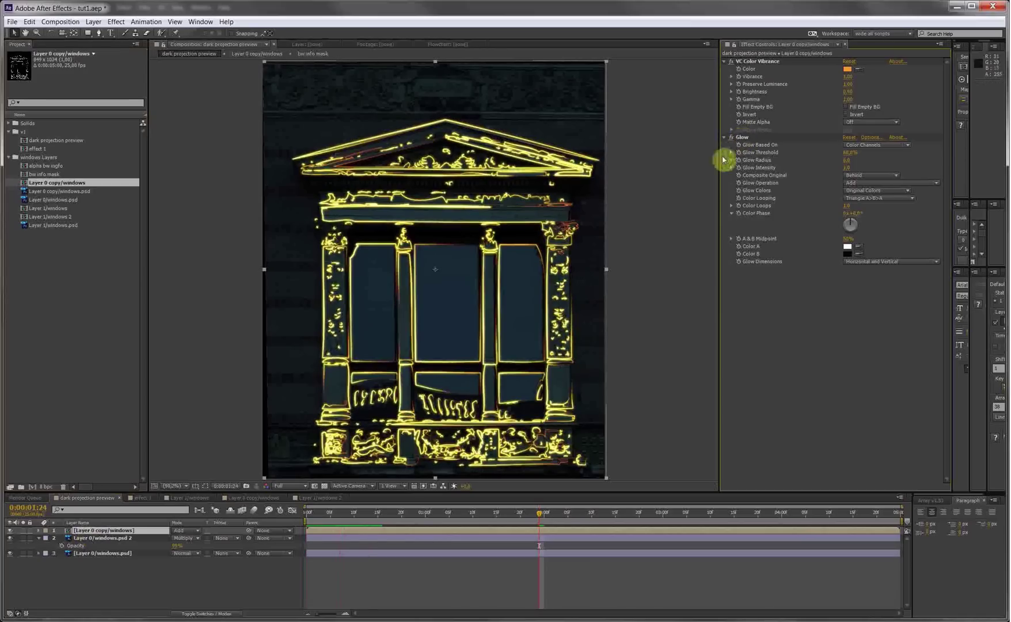
left_click_drag(310, 517, 278, 525)
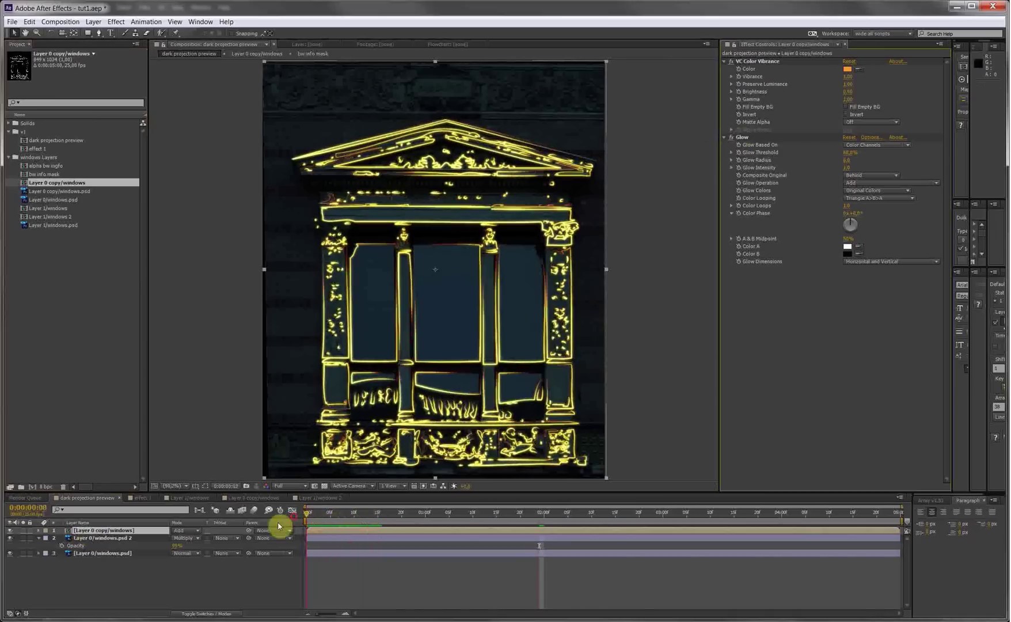
Step: Change the 3D Stroke thickness in Layer 0 copy/windows and preview it in dark projection preview
double_click(109, 532)
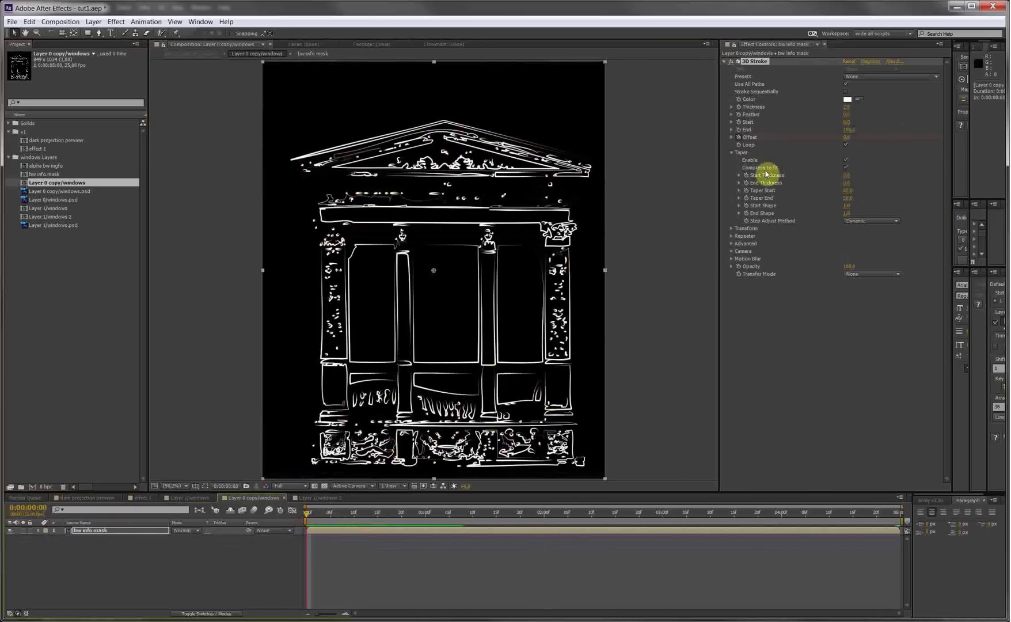
left_click(846, 107)
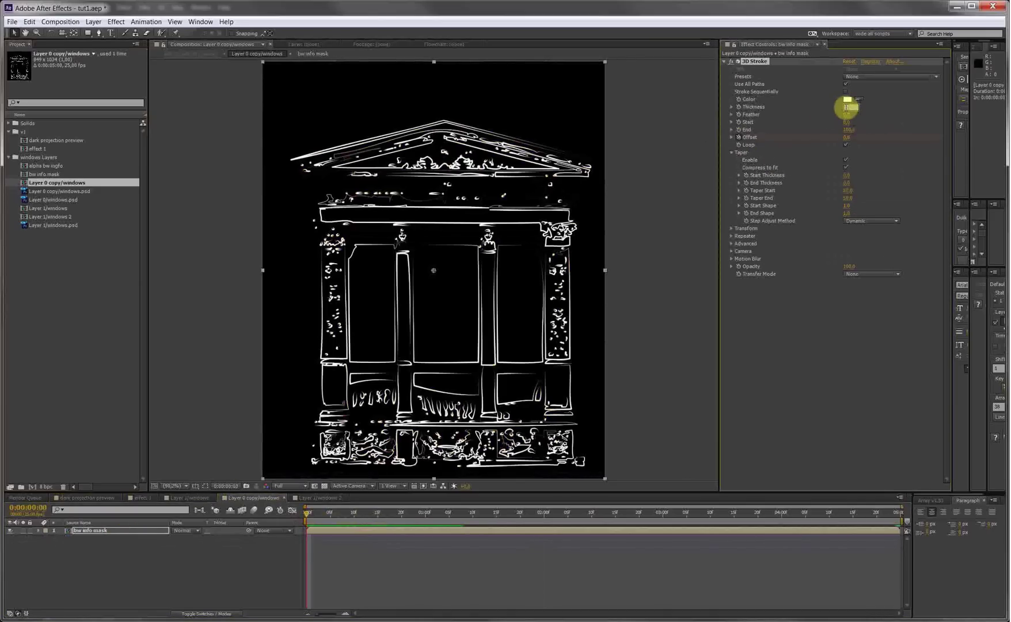
key("Return")
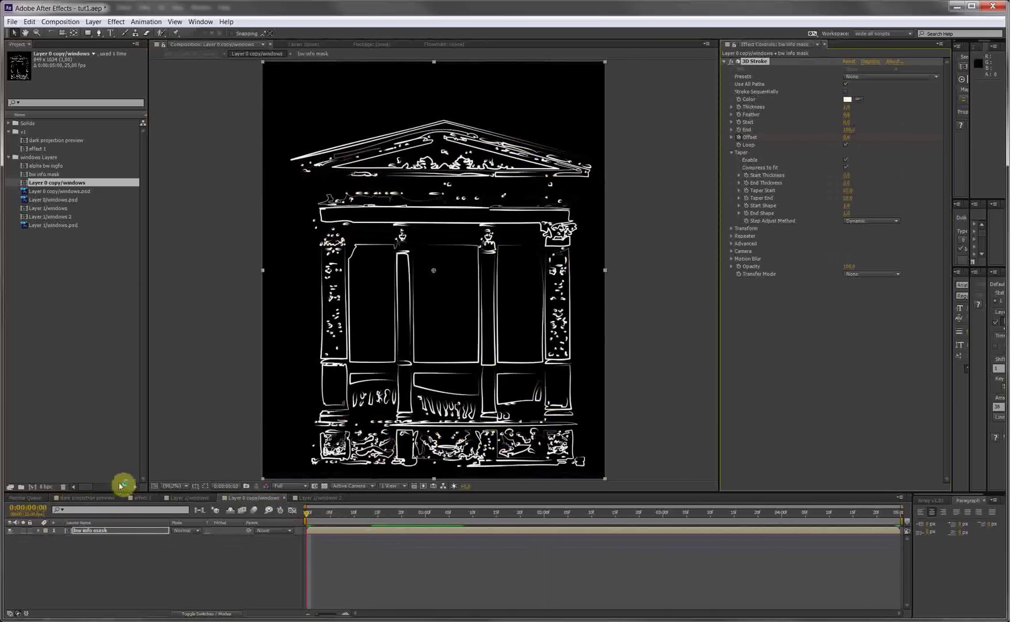
left_click(80, 499)
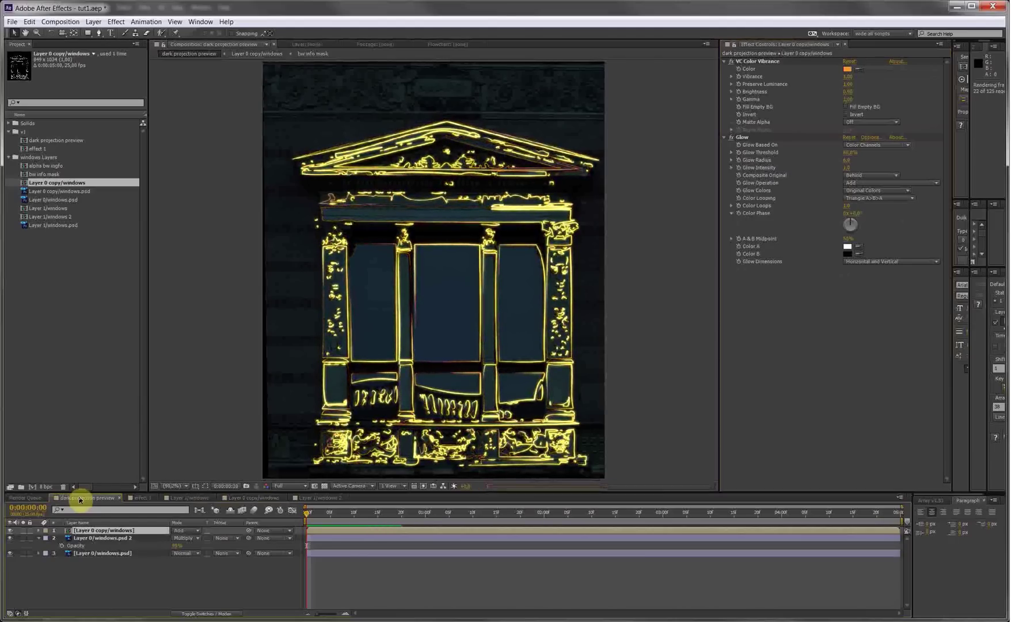
left_click(80, 500)
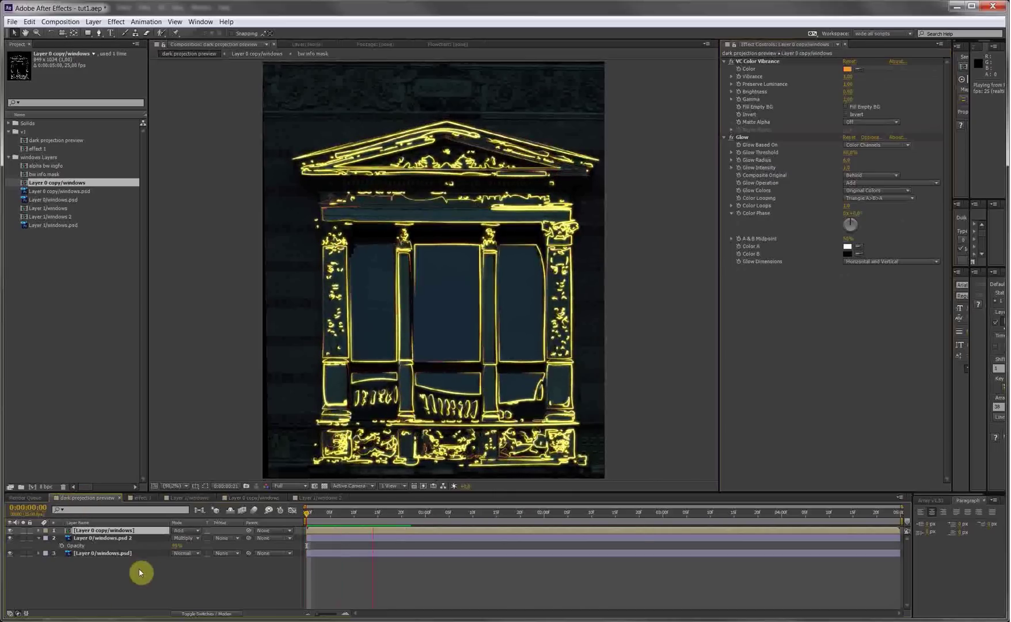
key("space")
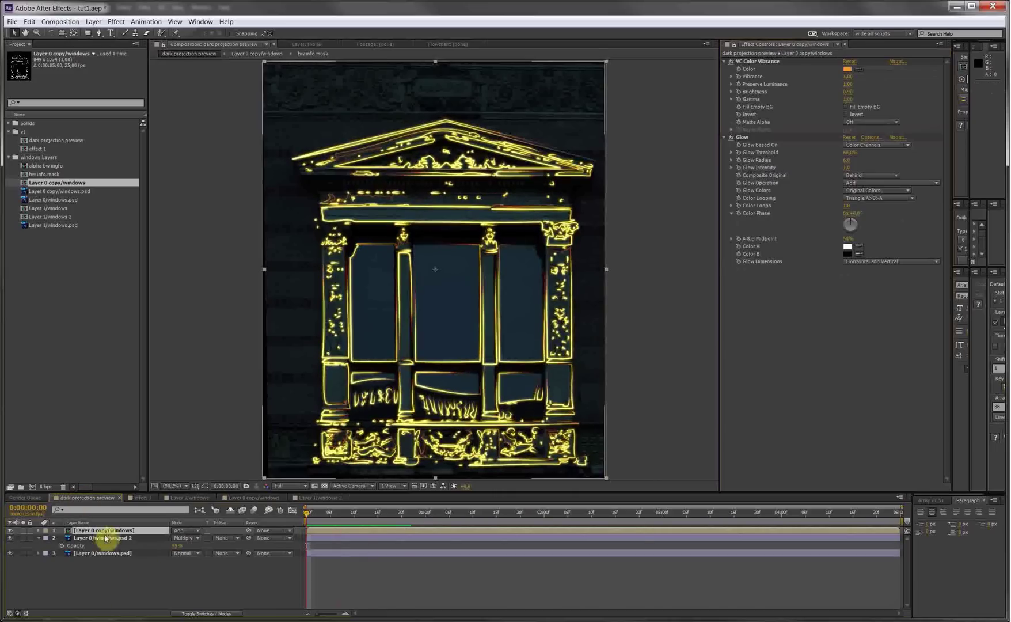
Step: Drag Layer 1/windows 2 from the Project panel onto the top layer to replace its source
left_click(48, 209)
left_click(57, 217)
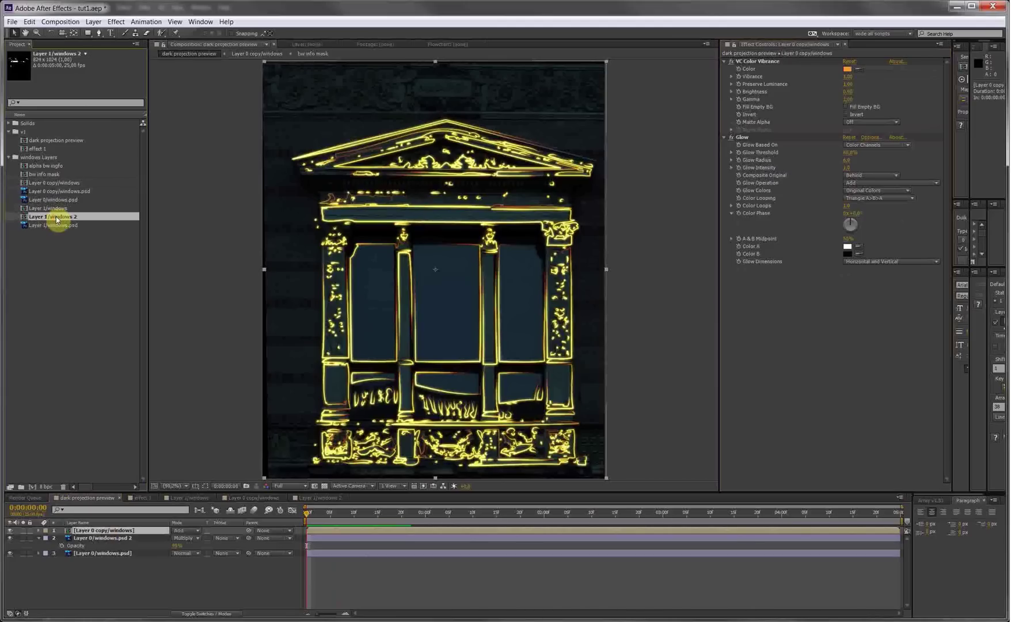
left_click_drag(56, 219, 98, 533)
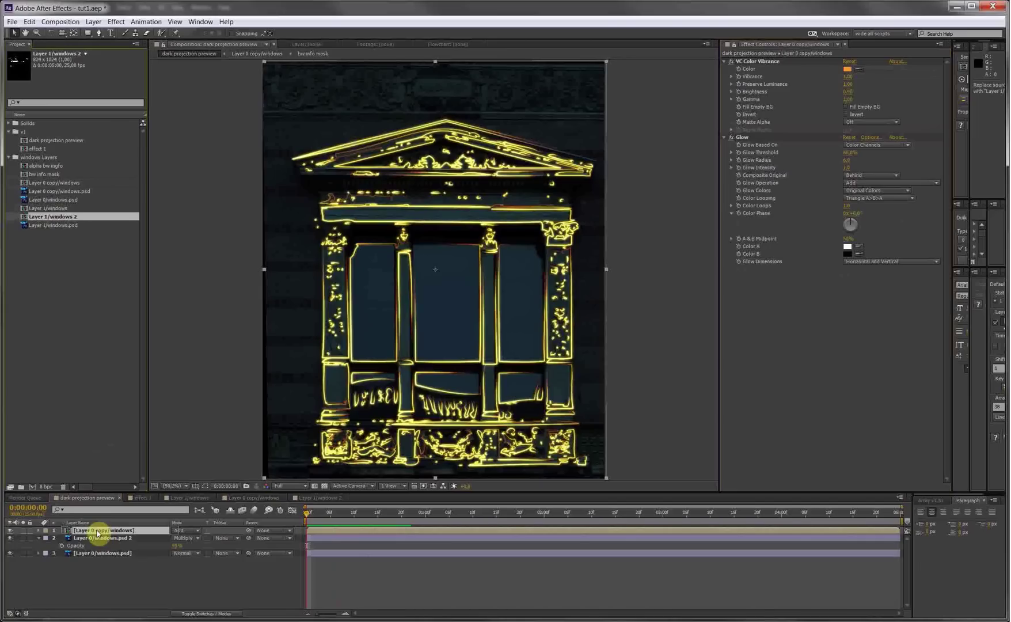
Step: Complete the swap to Layer 1/windows 2 and preview the flickering broken golden outlines
left_click_drag(98, 532, 97, 533)
key("KP_0")
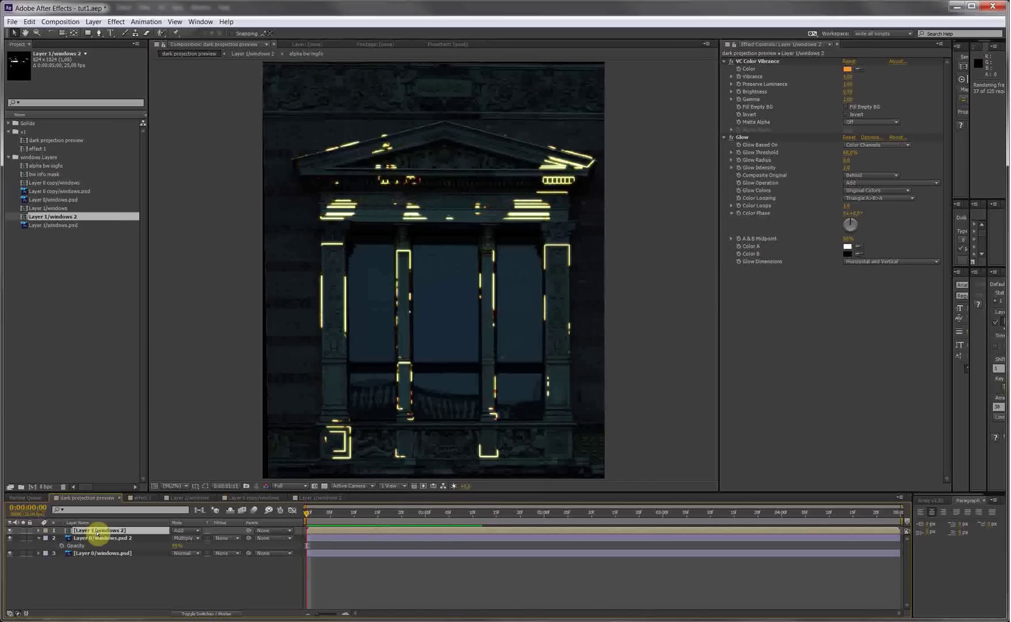
left_click(97, 533)
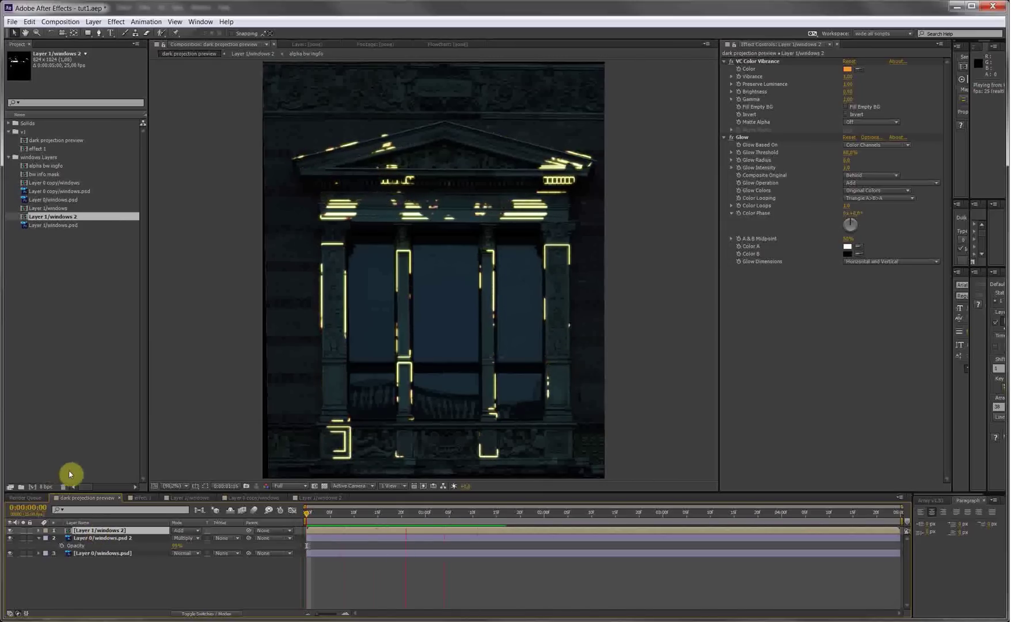